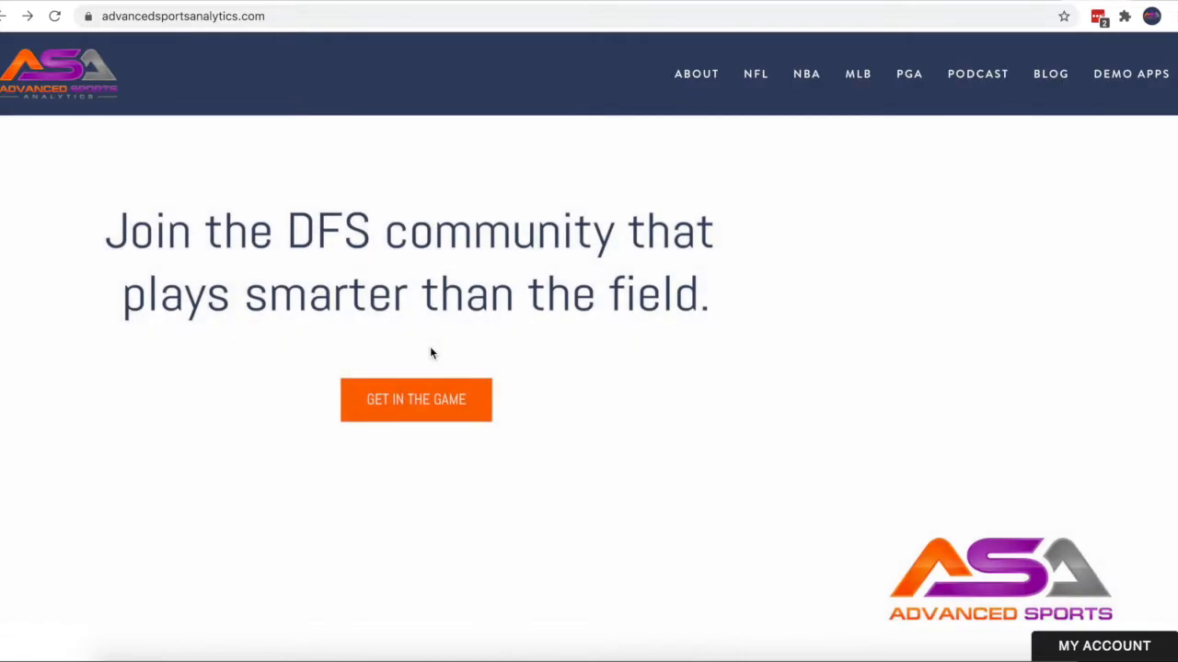
# Open the NFL Quick Slant Projections optimizer and view its slate settings.
pyautogui.moveTo(760, 81)
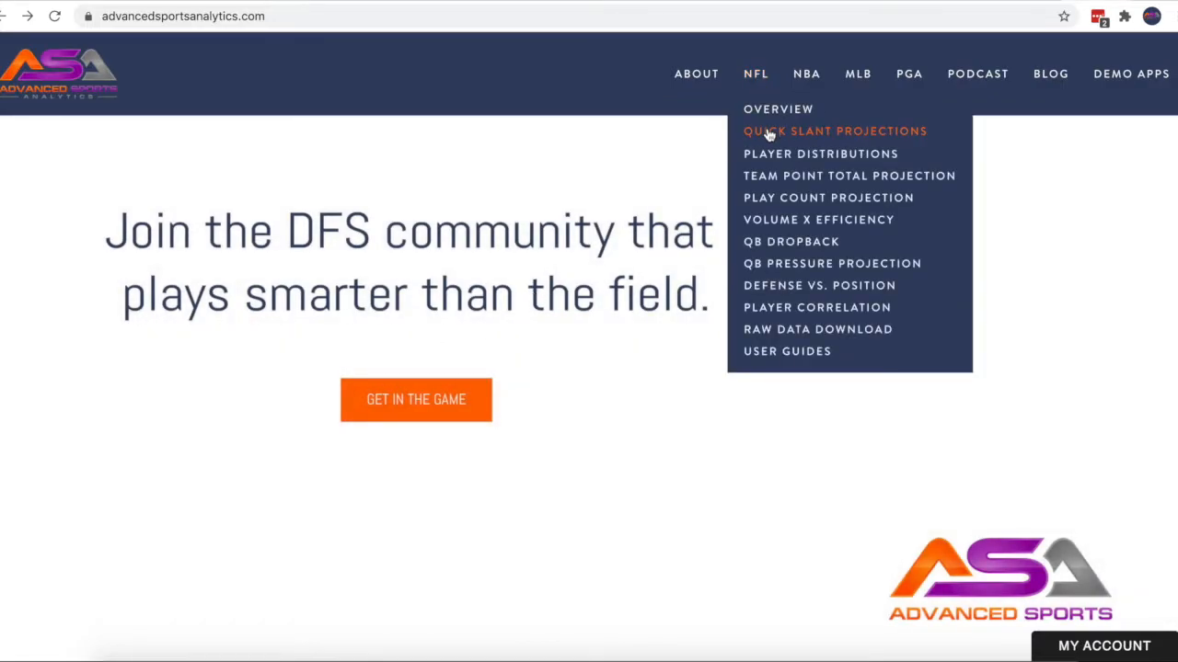
pyautogui.click(769, 135)
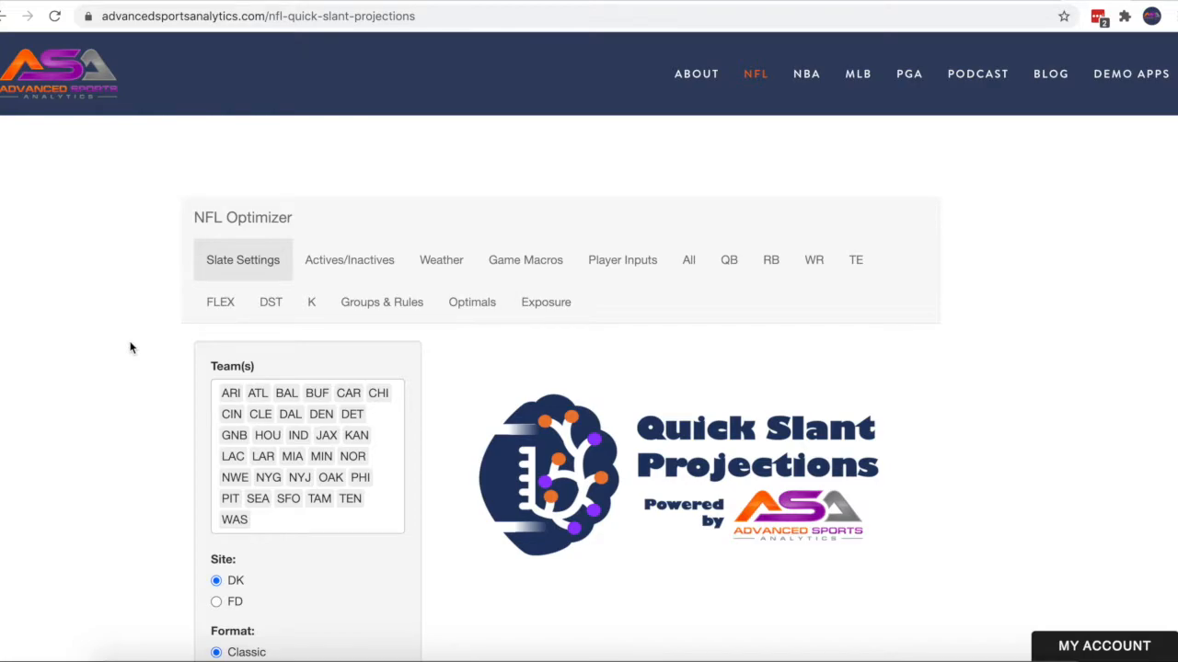
pyautogui.scroll(-1, 130, 348)
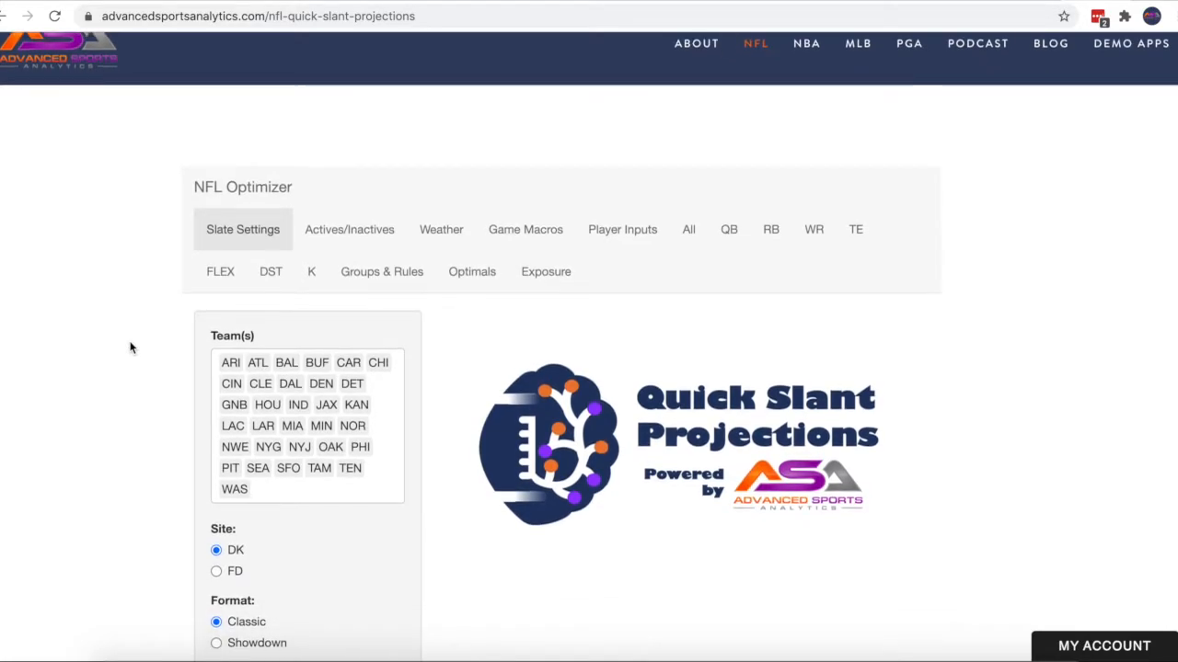
pyautogui.scroll(1, 131, 348)
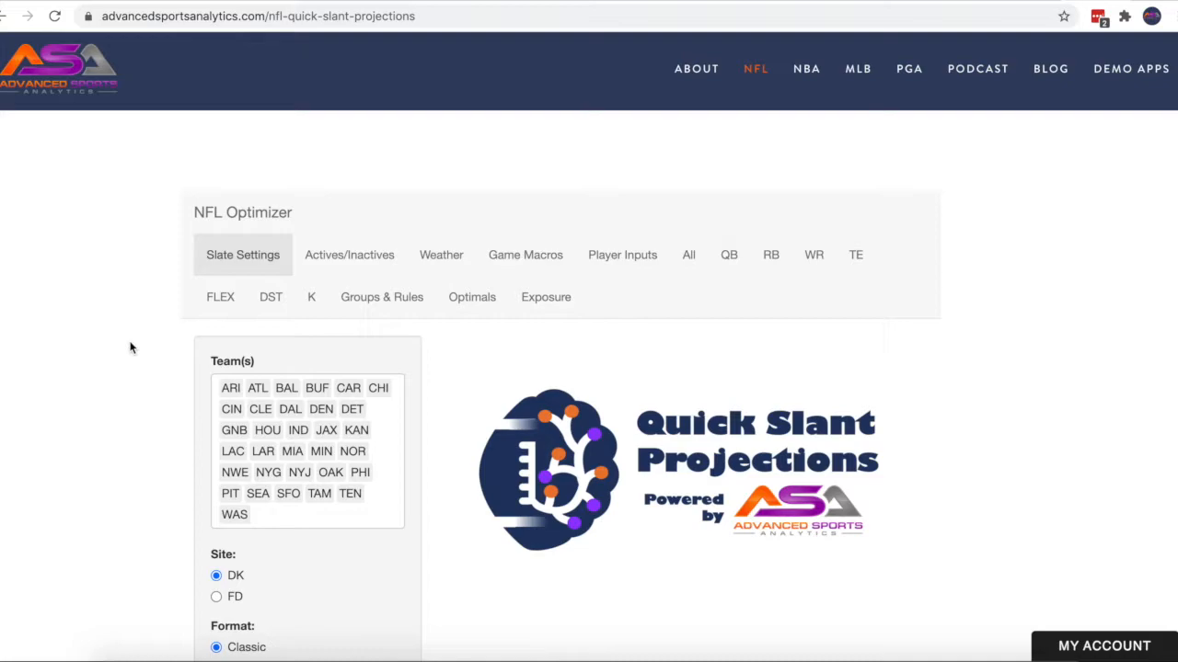
pyautogui.scroll(-2, 131, 347)
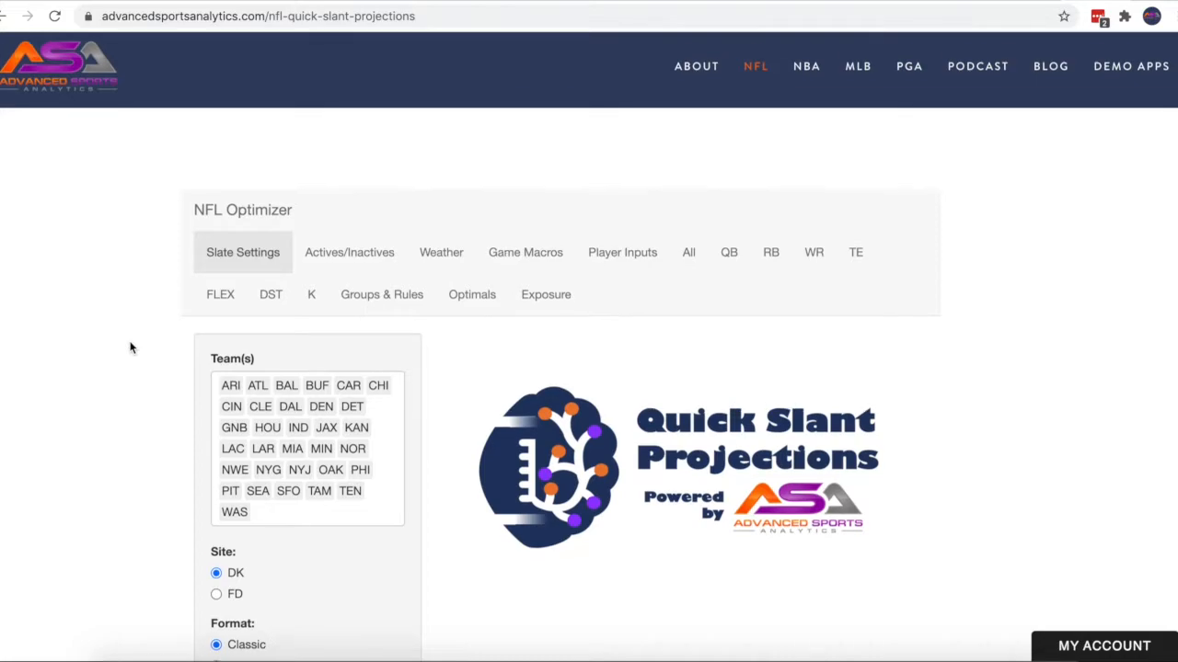
# Limit the slate's teams to KAN and HOU and set the format to Showdown.
pyautogui.click(273, 427)
pyautogui.hotkey('ctrl', 'a')
pyautogui.press('BackSpace')
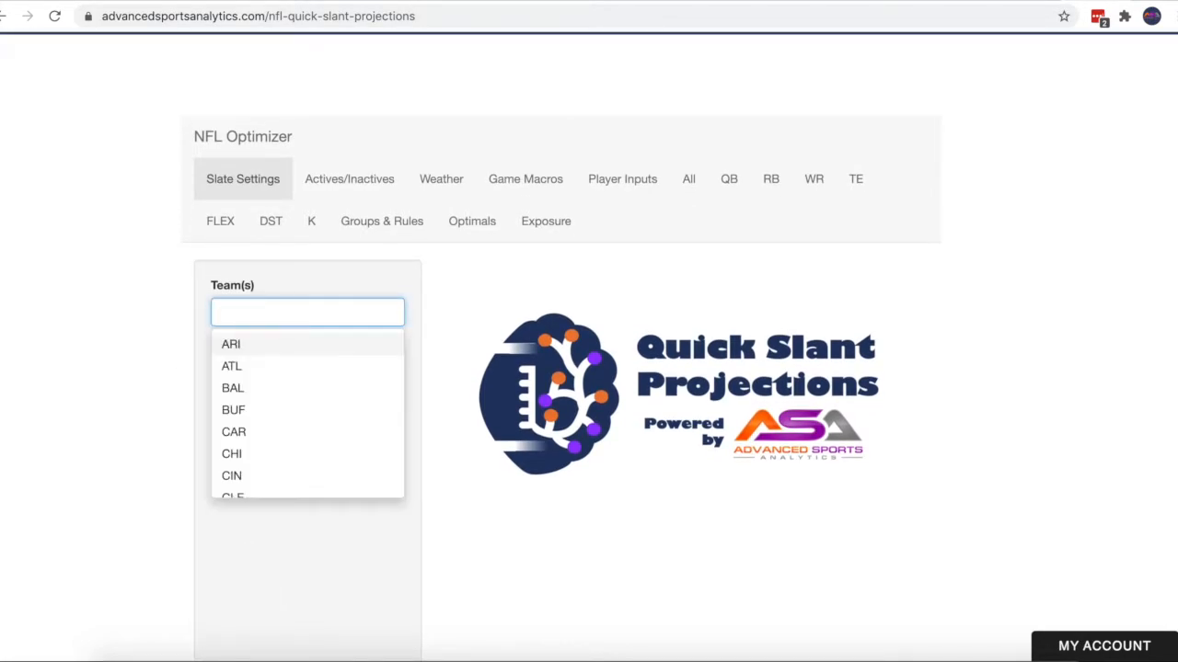
pyautogui.write('kan')
pyautogui.click(283, 347)
pyautogui.write('hou')
pyautogui.press('Return')
pyautogui.click(138, 357)
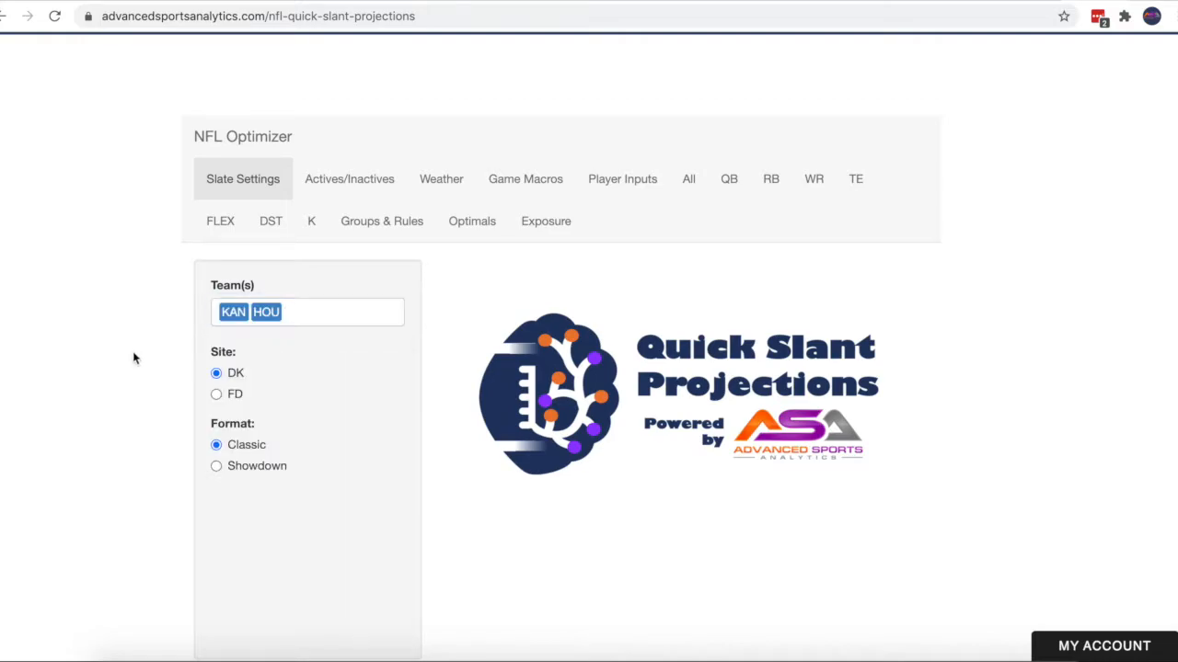
pyautogui.click(216, 465)
# Review the weather data and the game macros for the HOU and KAN matchup.
pyautogui.click(429, 182)
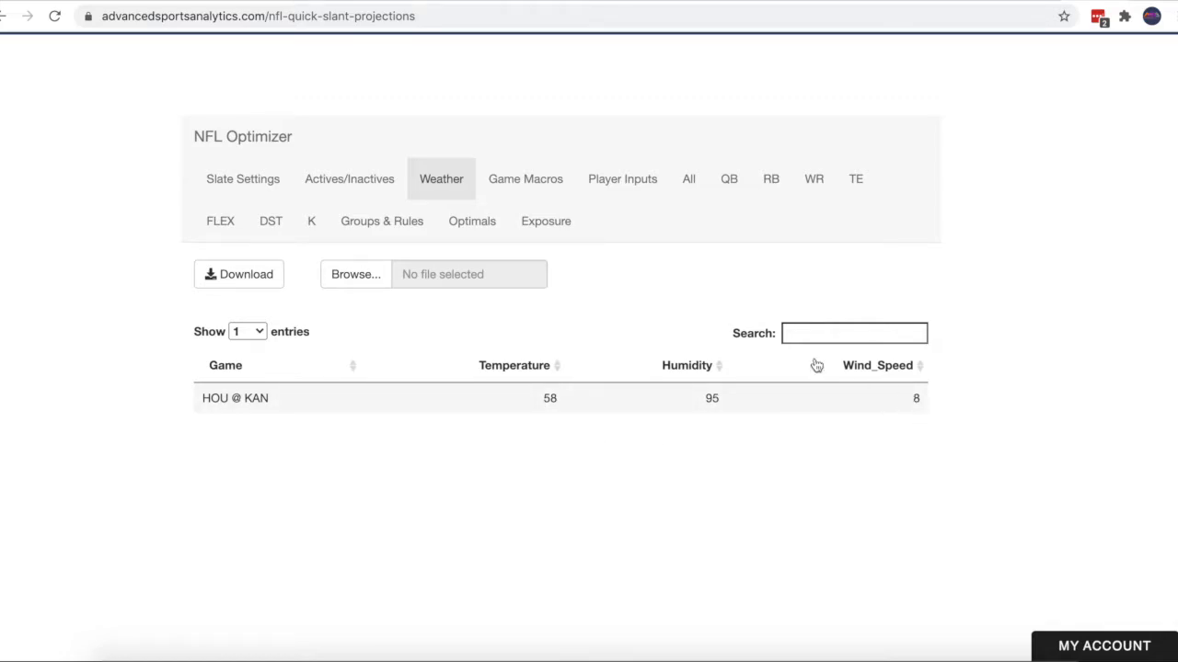
pyautogui.click(527, 192)
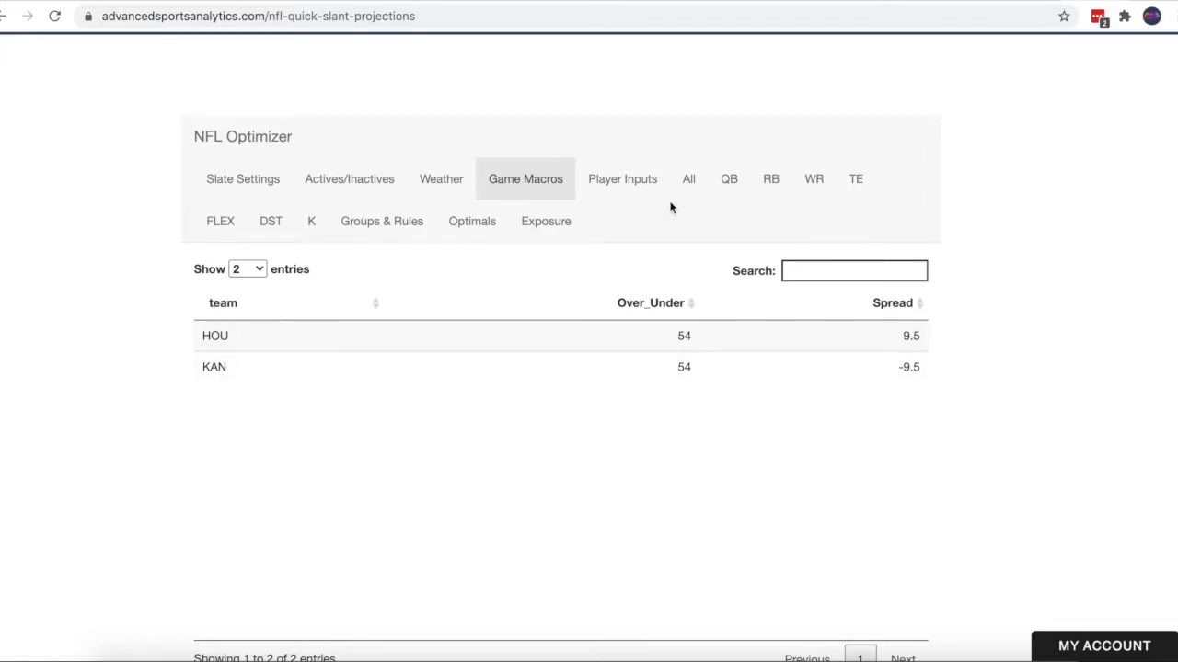
# Review the player inputs for the QB, RB, WR and TE positions, ending on the RB inputs.
pyautogui.click(653, 188)
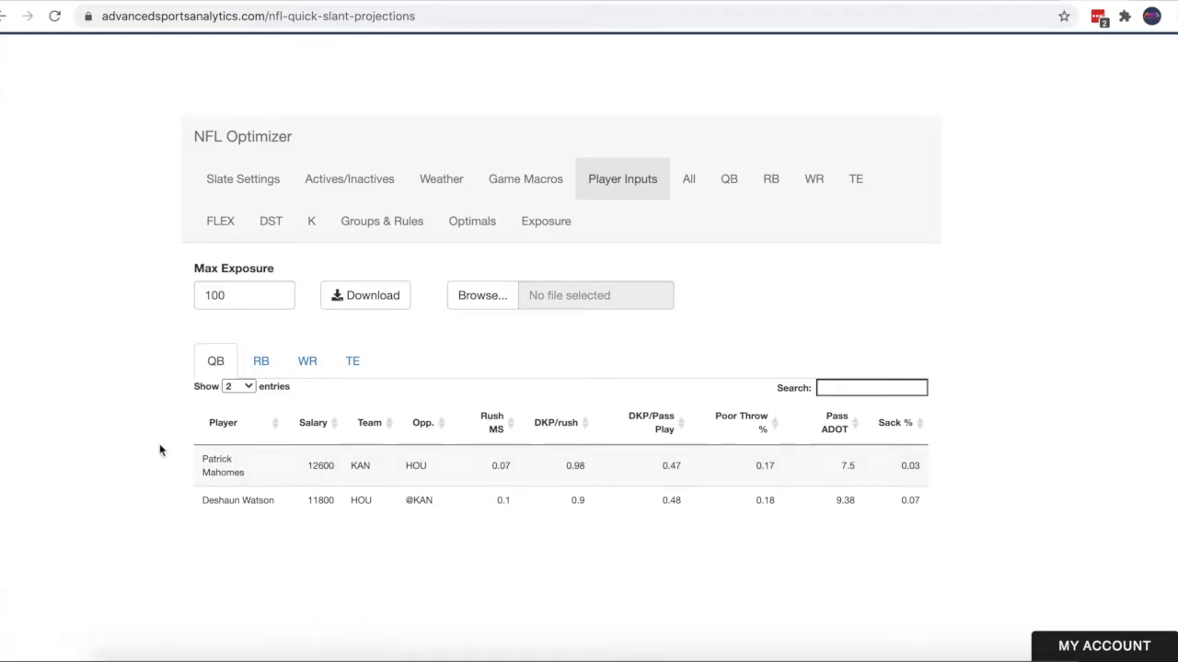
pyautogui.scroll(-1, 161, 447)
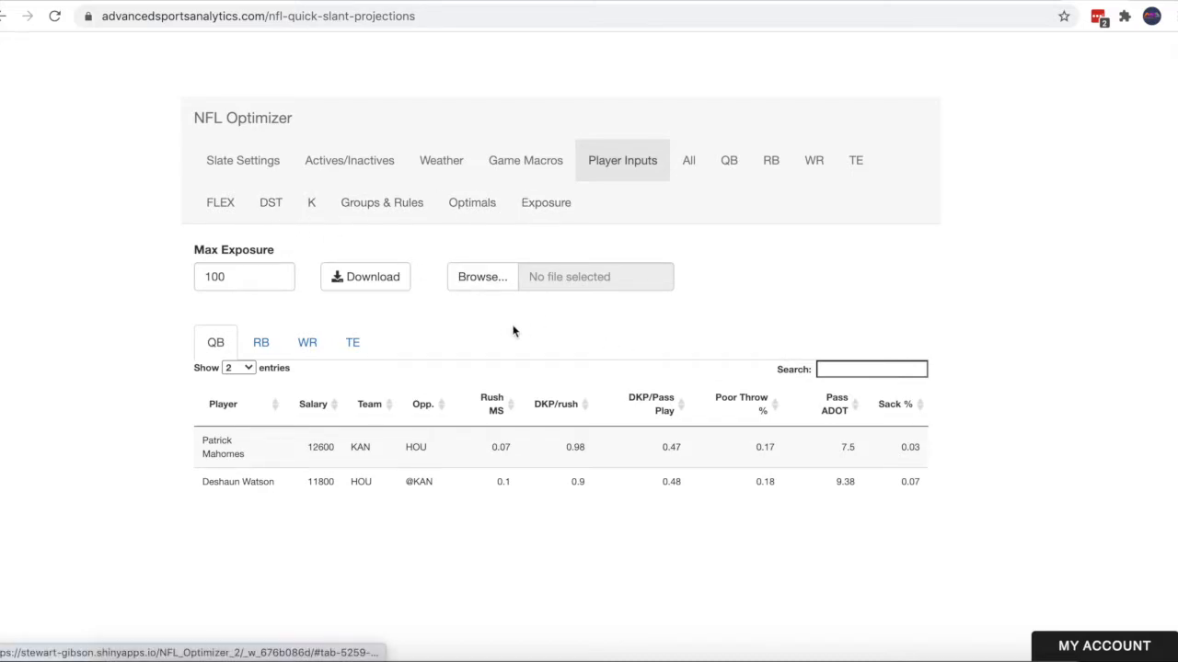
pyautogui.click(265, 354)
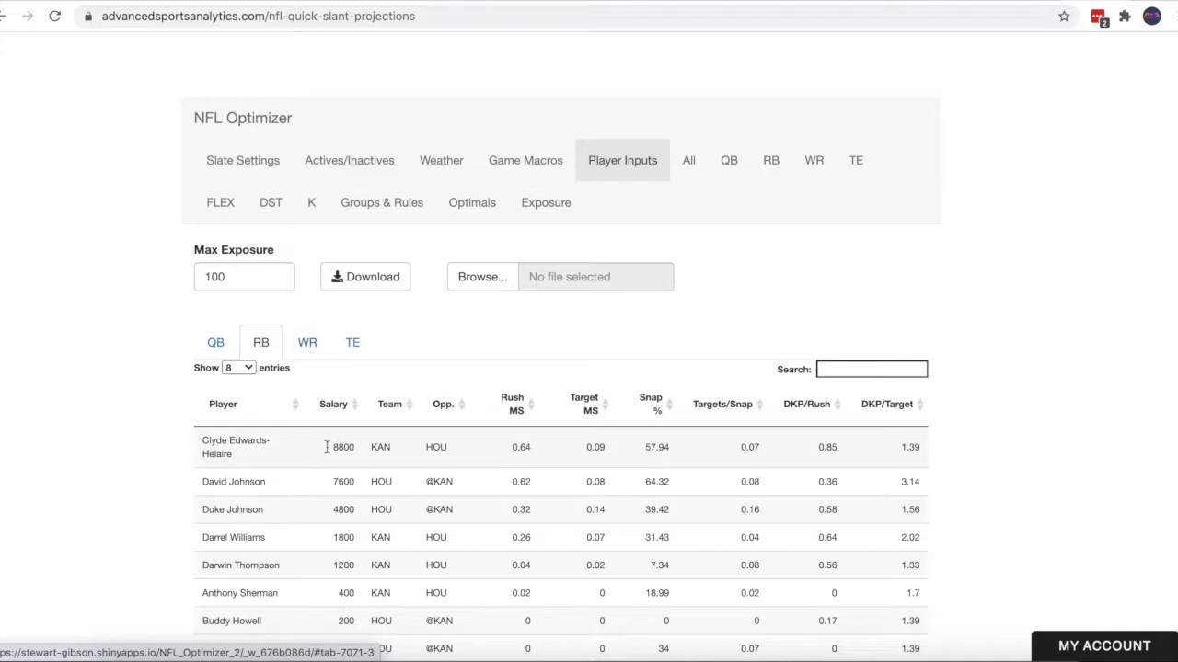
pyautogui.scroll(-1, 193, 501)
pyautogui.scroll(1, 386, 473)
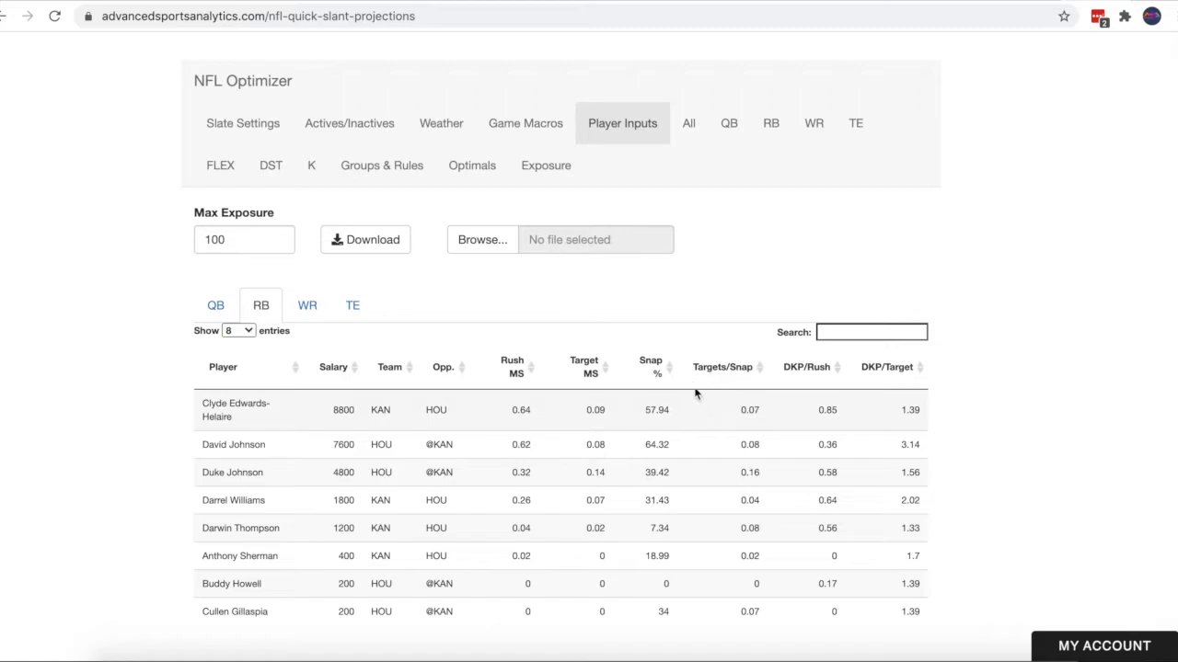
pyautogui.click(313, 304)
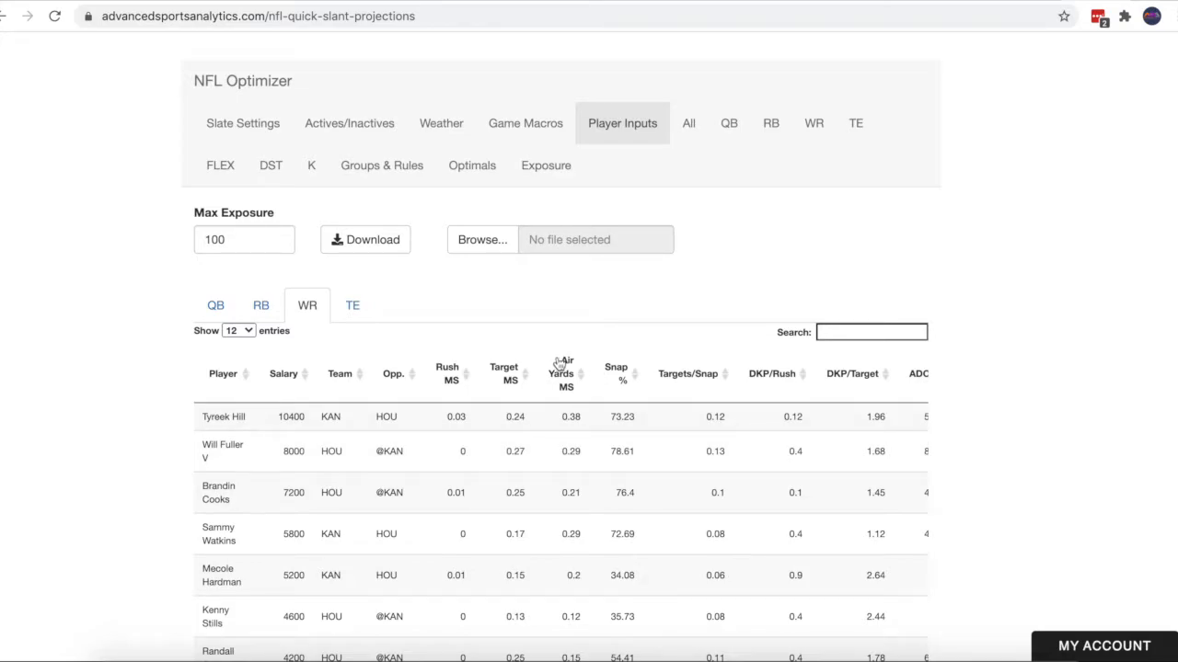
pyautogui.click(353, 309)
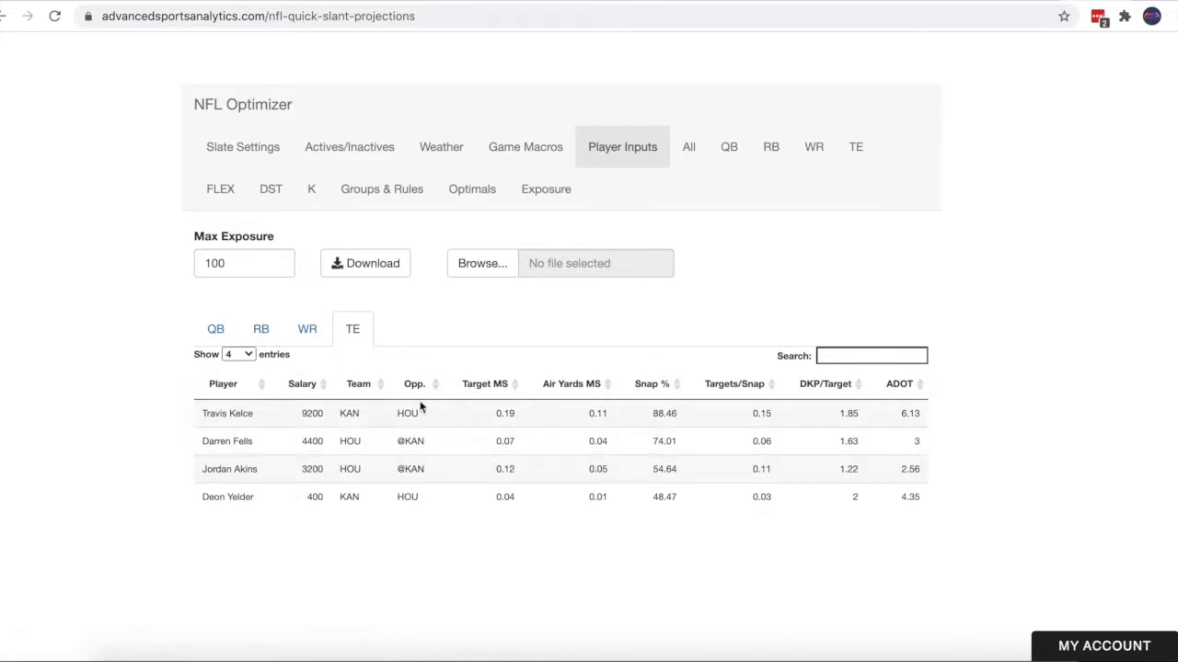
pyautogui.click(305, 337)
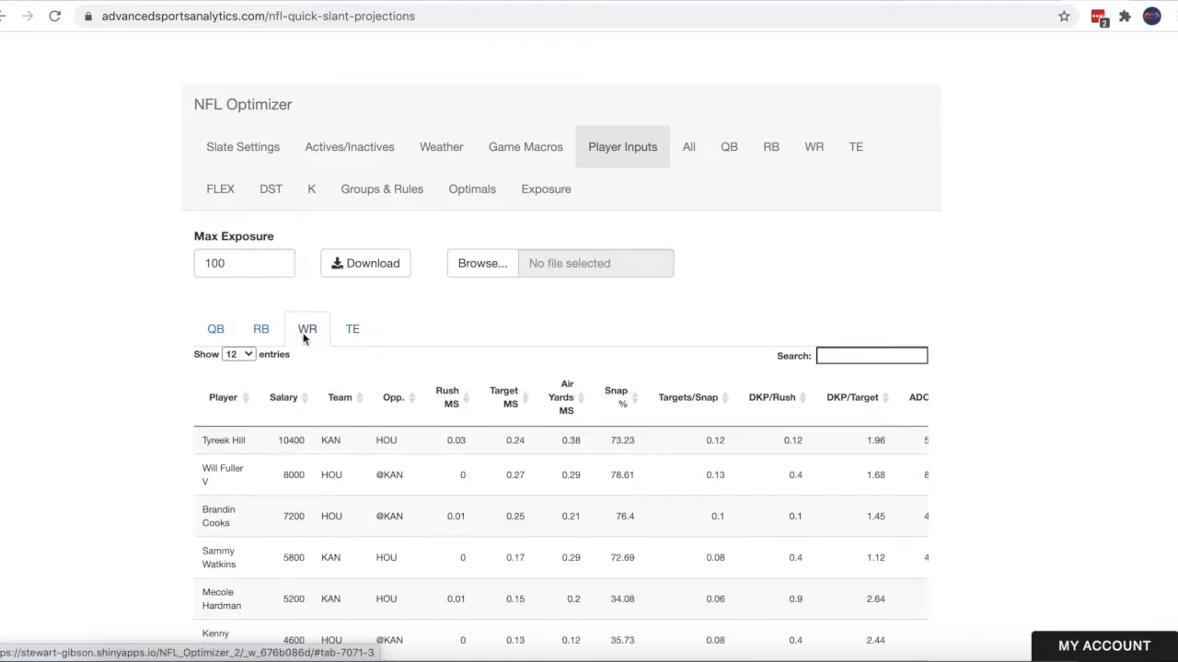
pyautogui.click(255, 331)
pyautogui.scroll(-1, 161, 400)
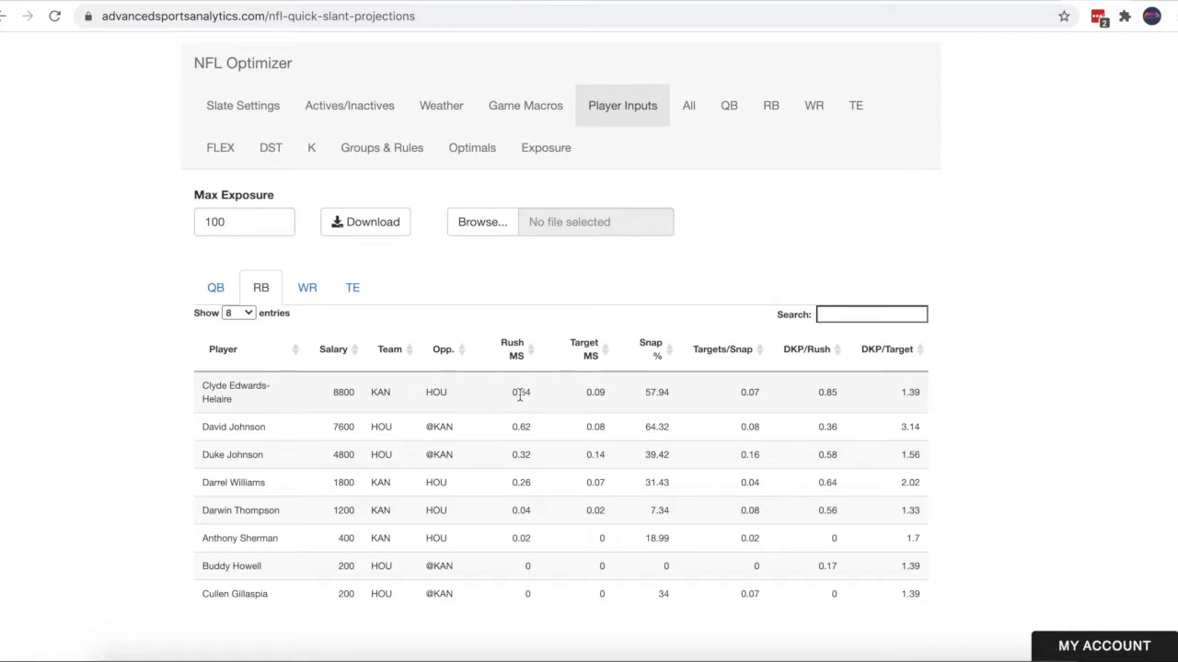
pyautogui.click(520, 394)
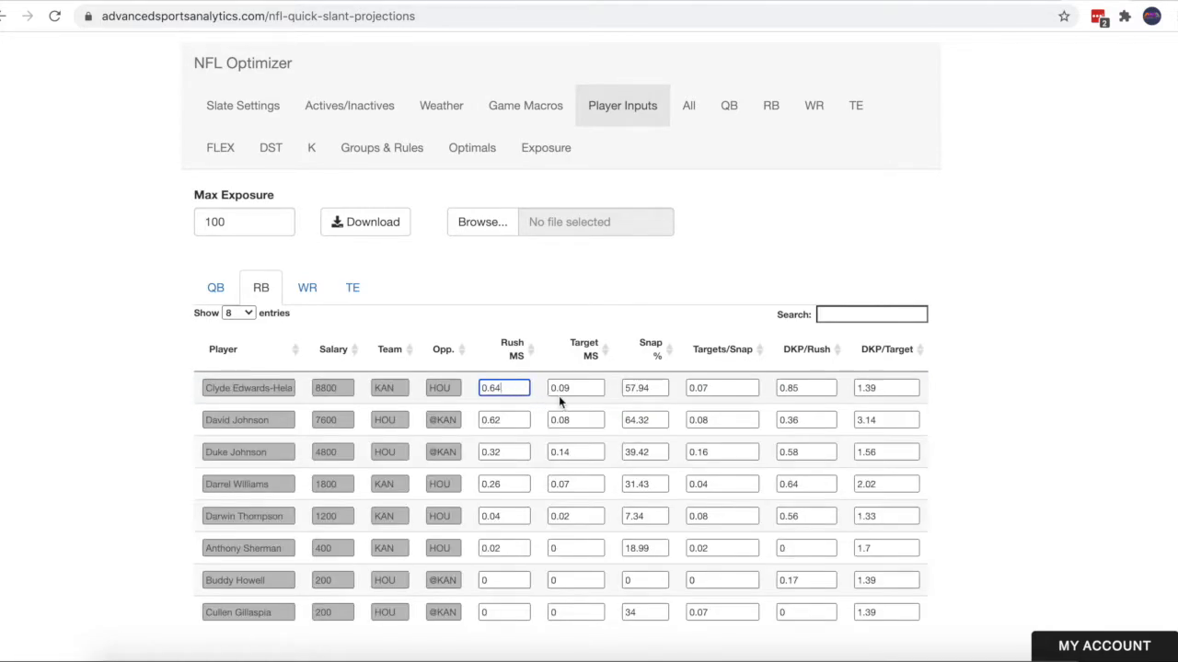
pyautogui.press('BackSpace')
pyautogui.press('BackSpace')
pyautogui.click(580, 388)
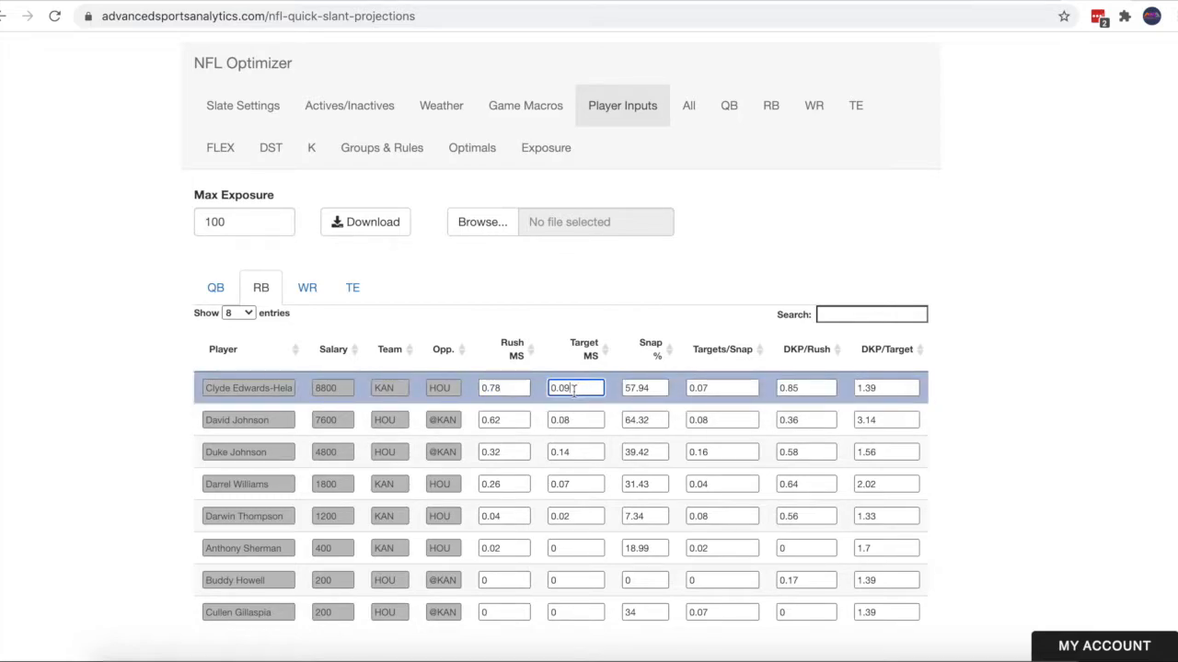
pyautogui.press('Escape')
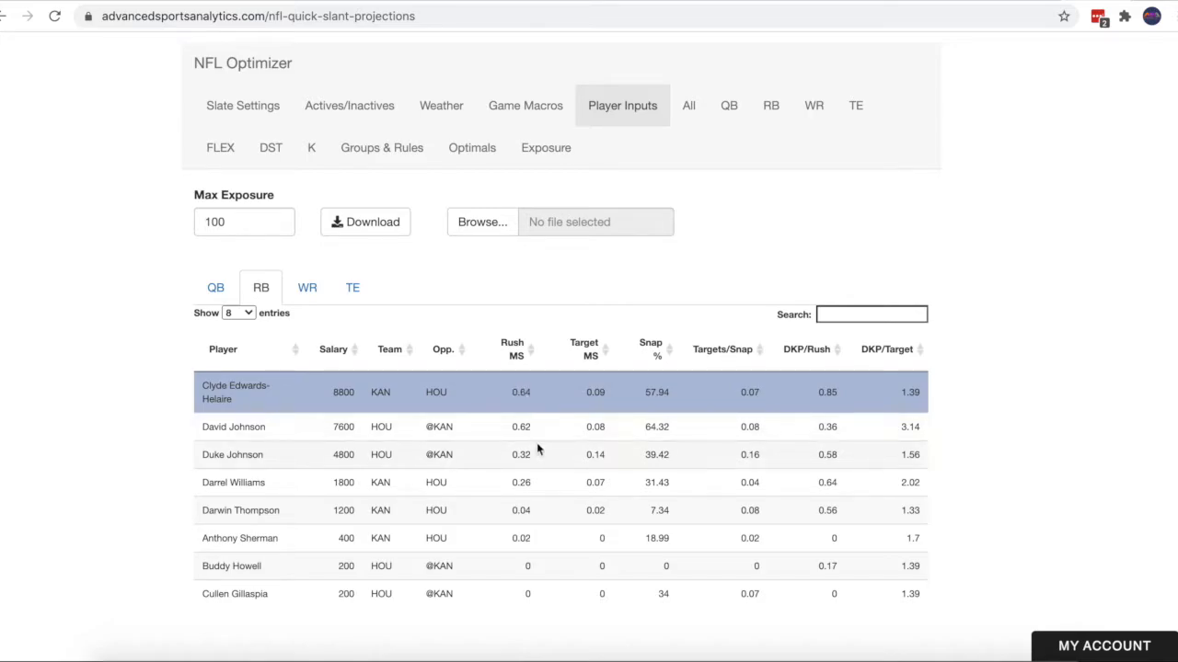
# Set Clyde Edwards-Helaire's Rush MS to 0.78 and Target MS to 0.05 in the RB player inputs.
pyautogui.doubleClick(511, 390)
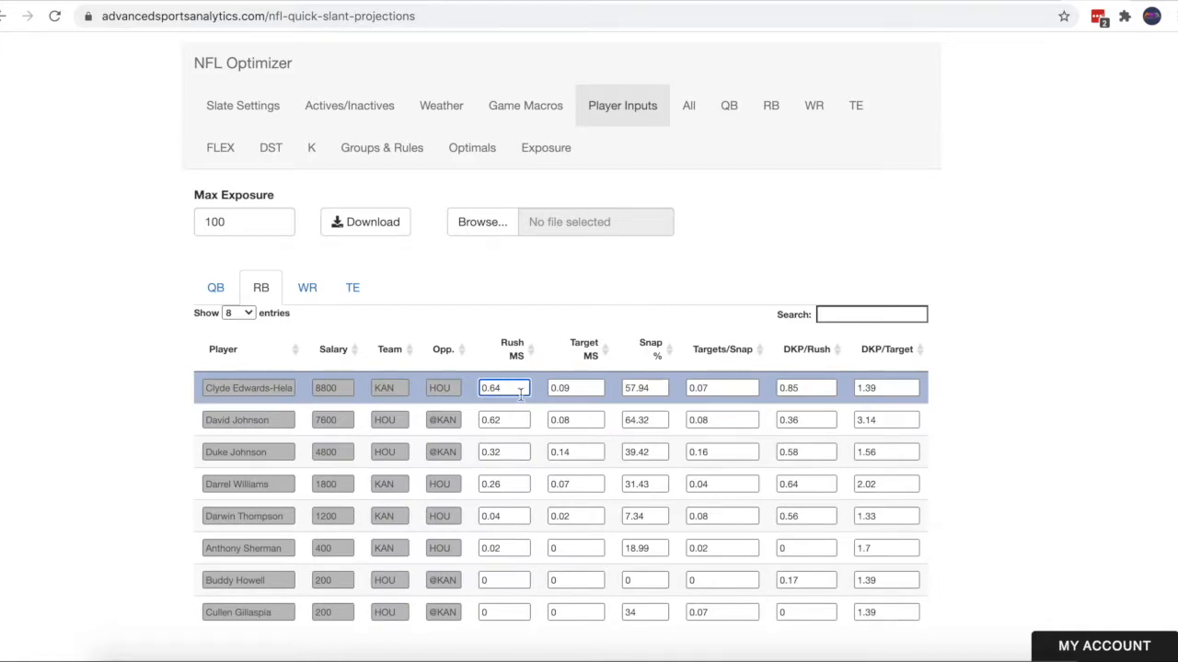
pyautogui.moveTo(521, 390); pyautogui.dragTo(479, 390)
pyautogui.write('0.78')
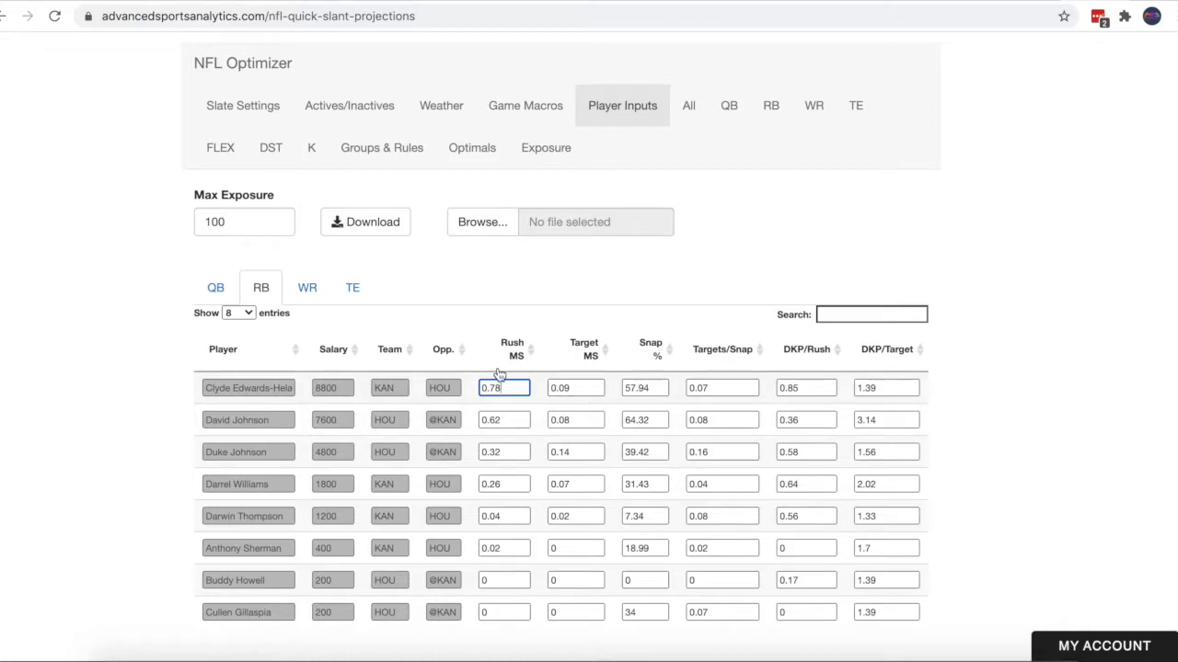
pyautogui.click(602, 388)
pyautogui.press('BackSpace')
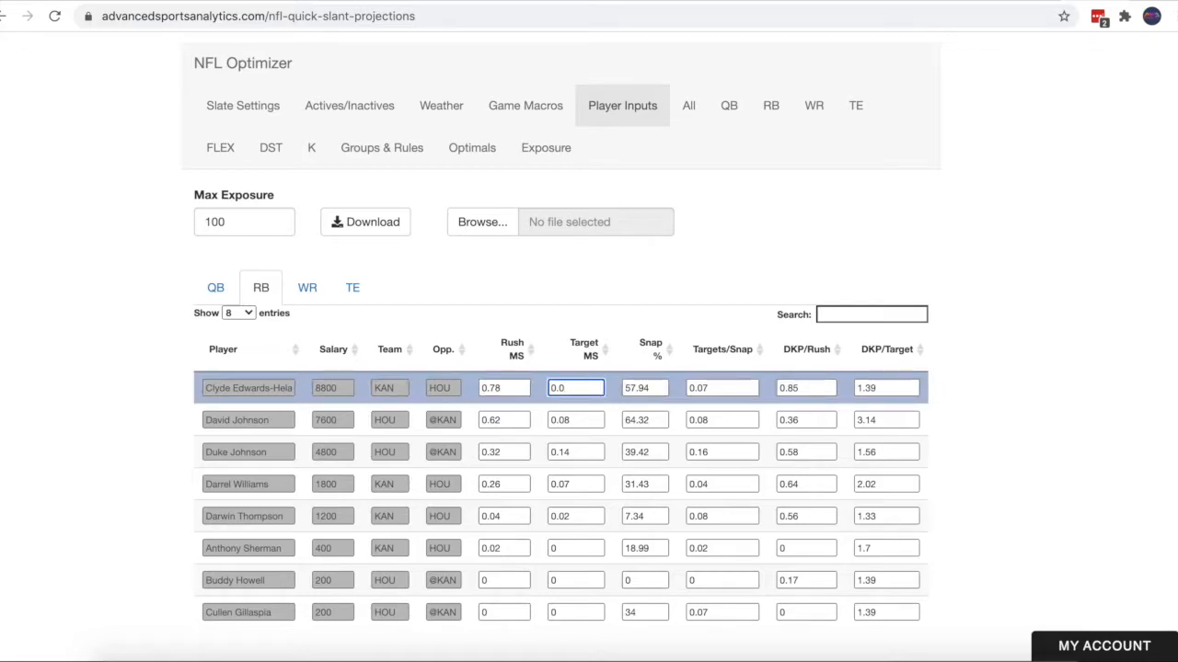
pyautogui.write('5')
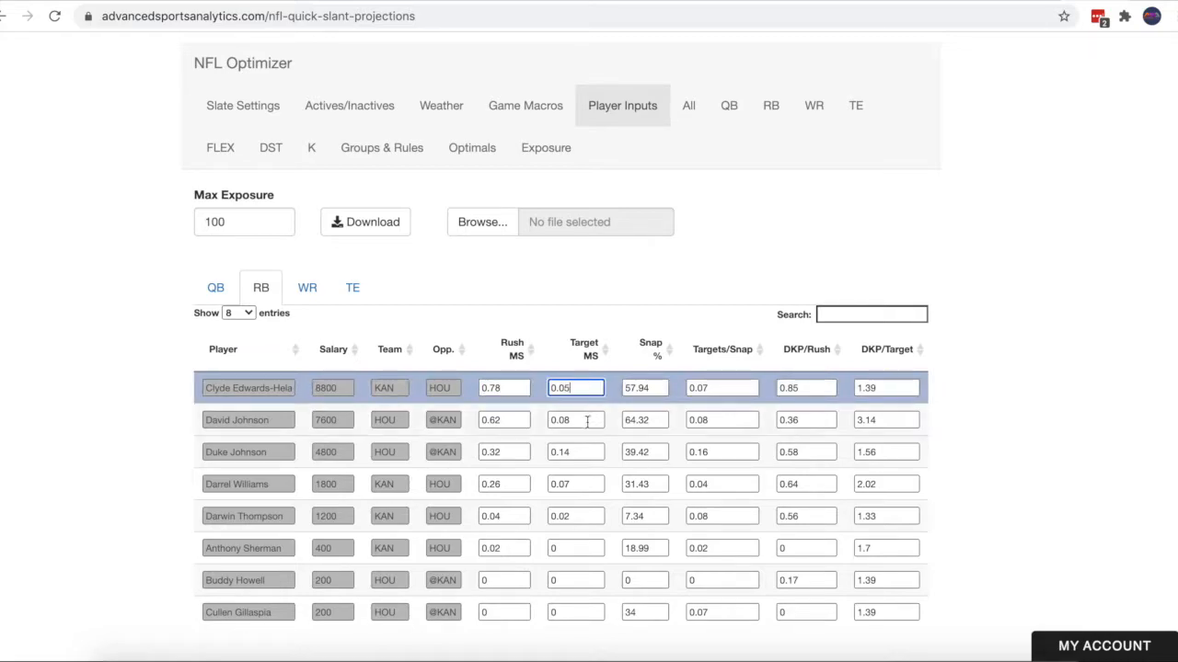
# Set Darrel Williams's Target MS to 0.10 and Rush MS to 0.13, and save the edited RB inputs.
pyautogui.click(578, 484)
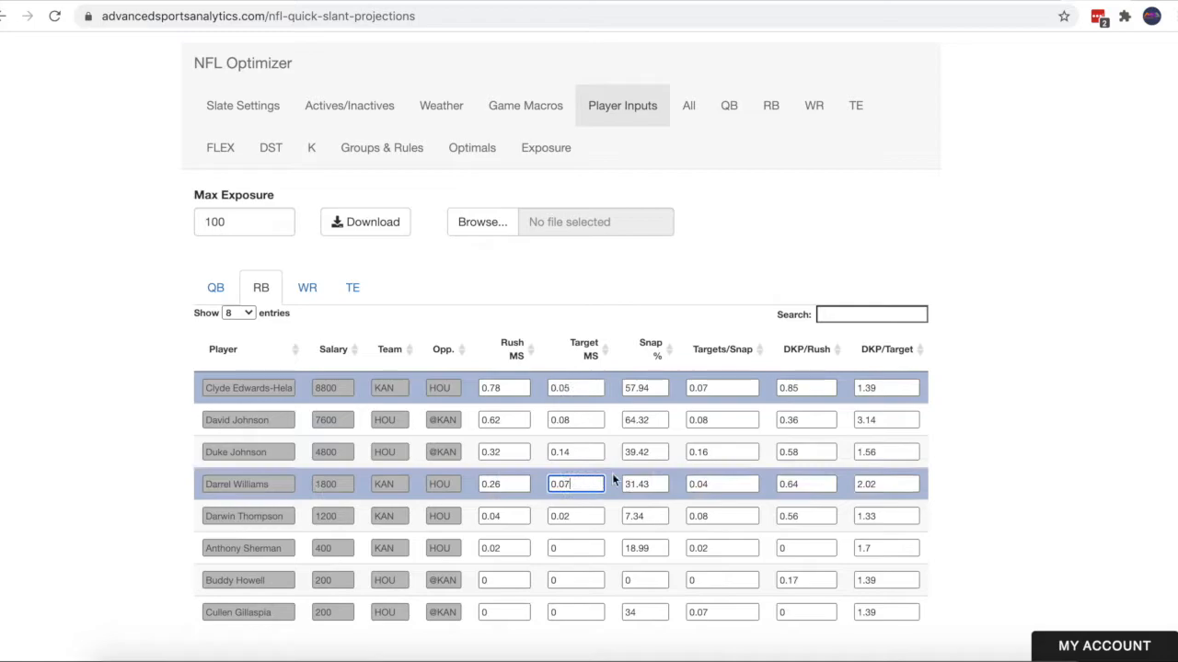
pyautogui.press('BackSpace')
pyautogui.write('10')
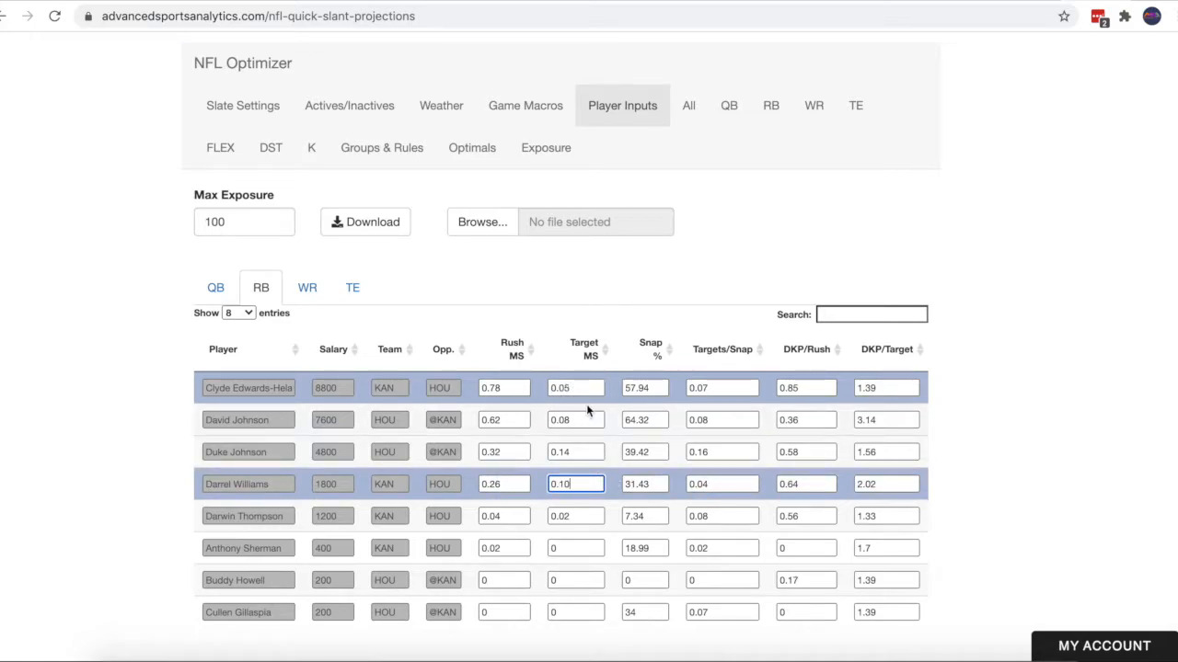
pyautogui.click(516, 488)
pyautogui.press('BackSpace')
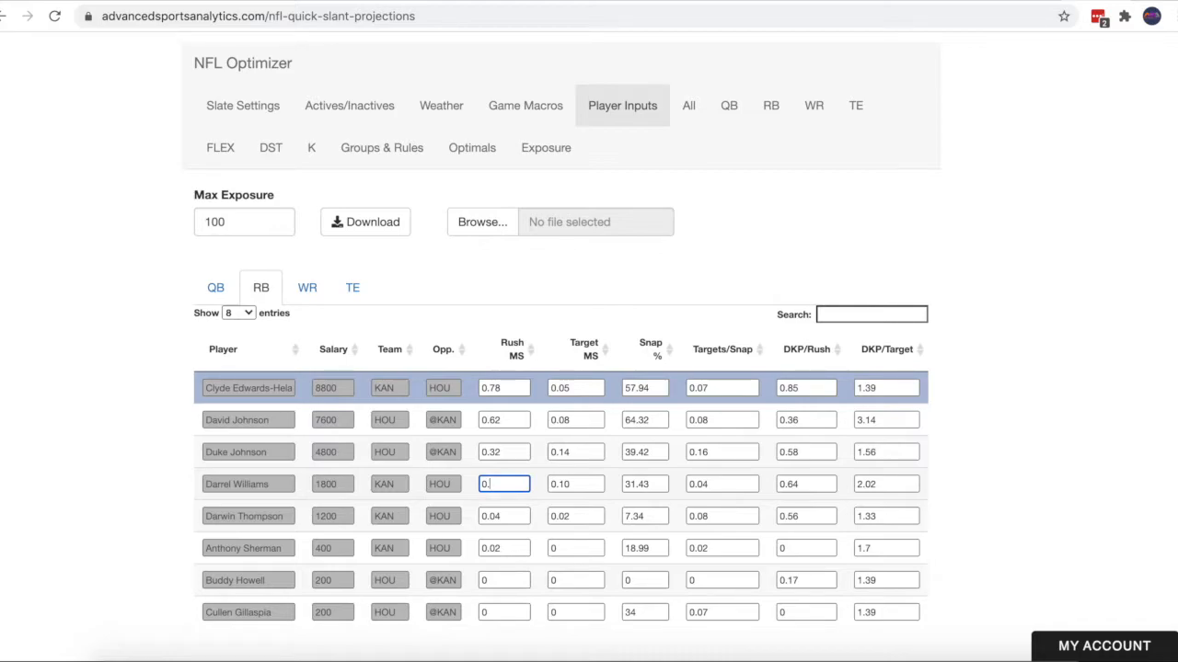
pyautogui.write('13')
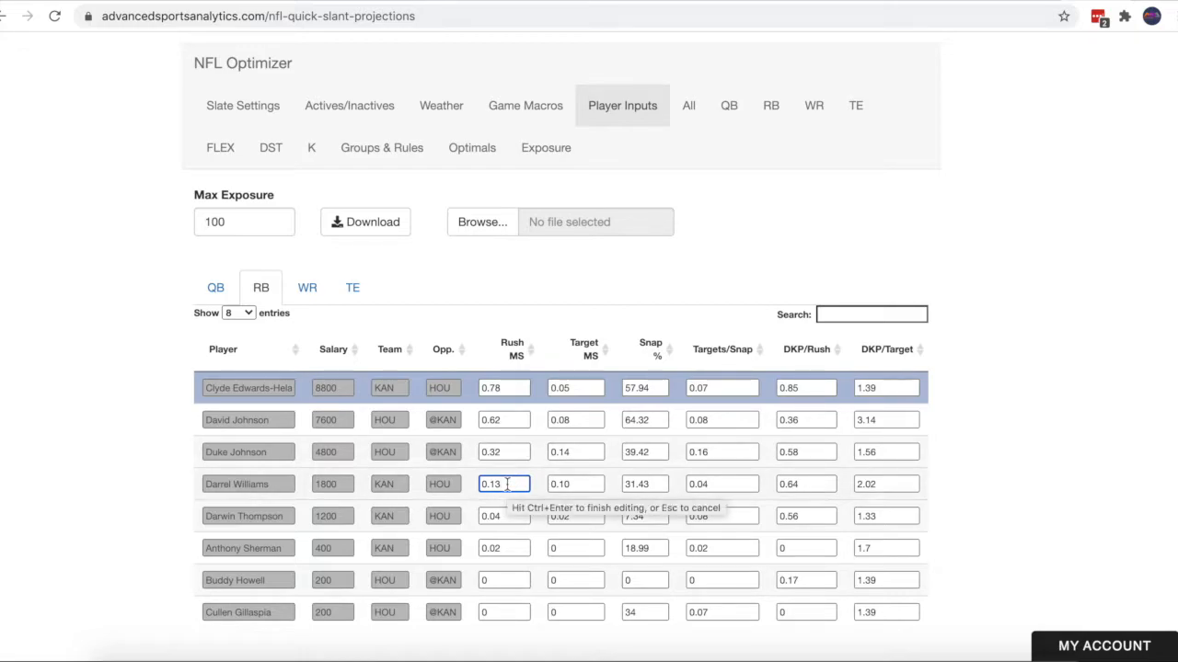
pyautogui.hotkey('ctrl', 'Return')
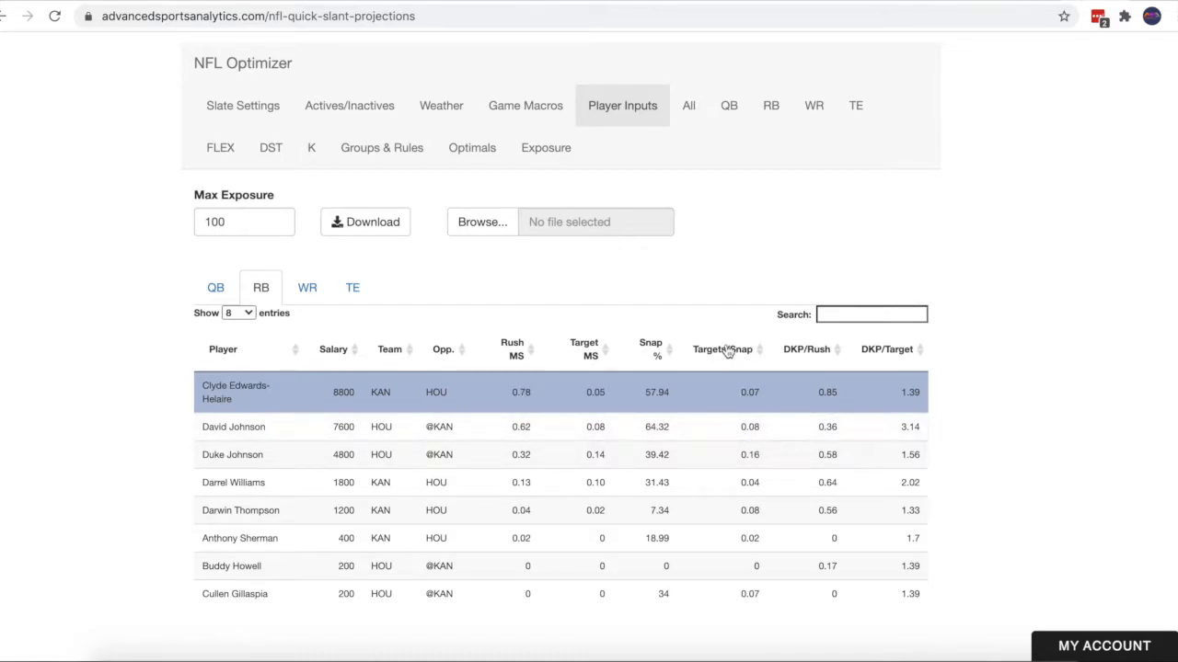
# Review the predicted DraftKings points and values in the projections for all players.
pyautogui.scroll(1, 710, 149)
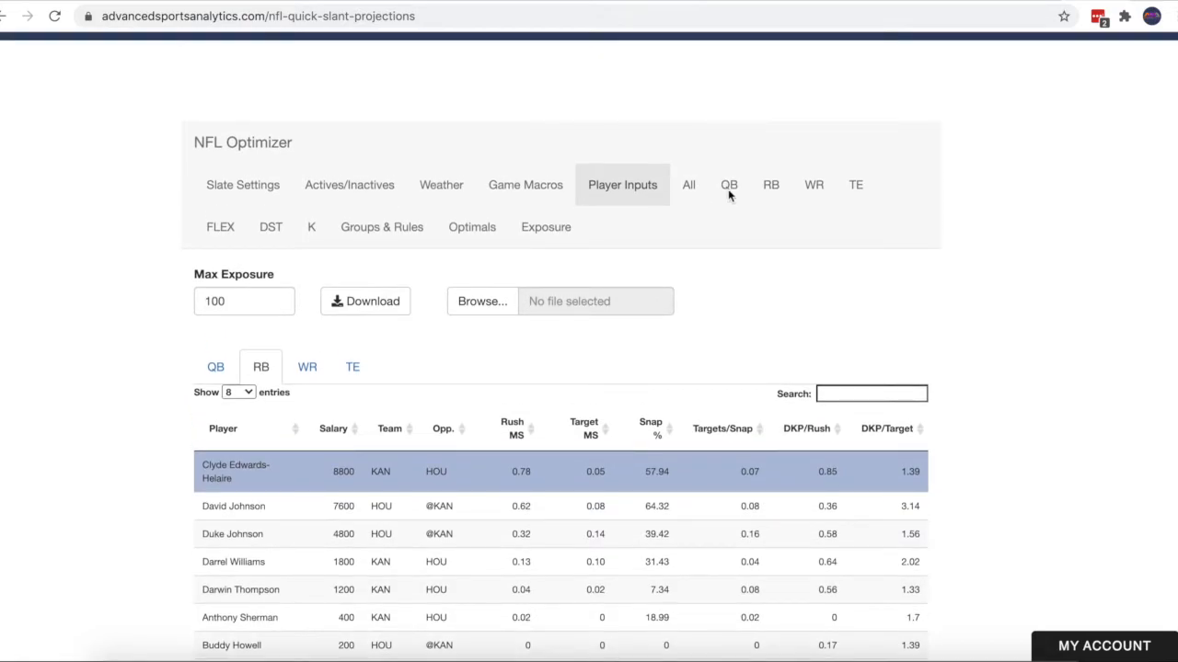
pyautogui.scroll(1, 728, 194)
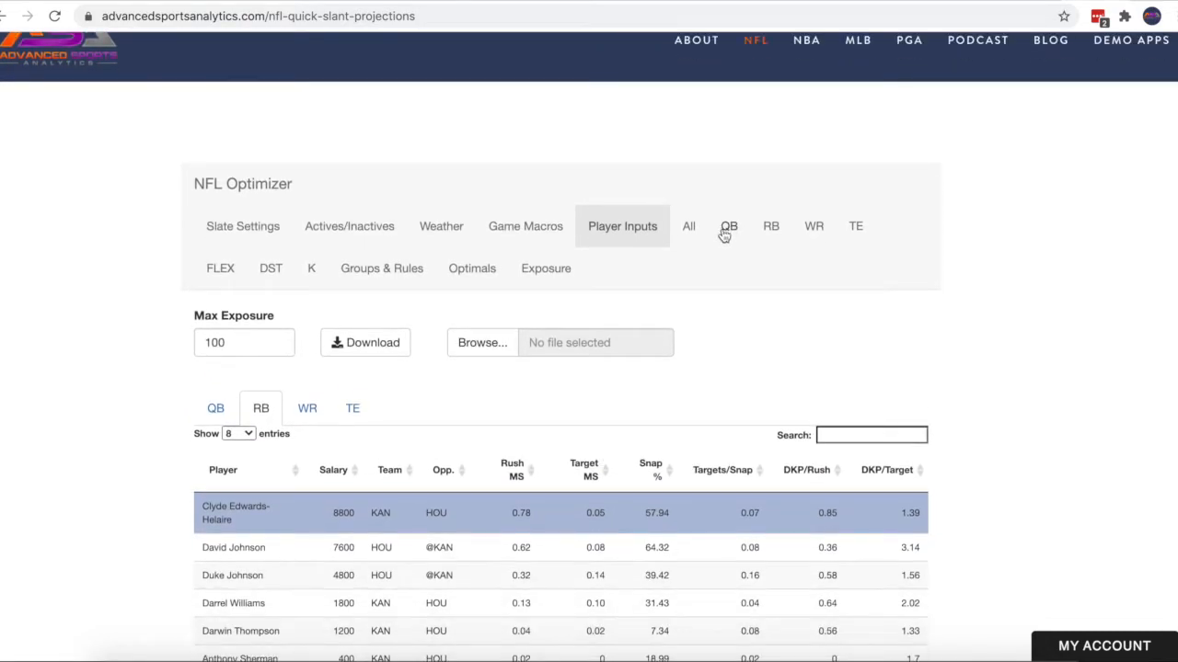
pyautogui.click(688, 228)
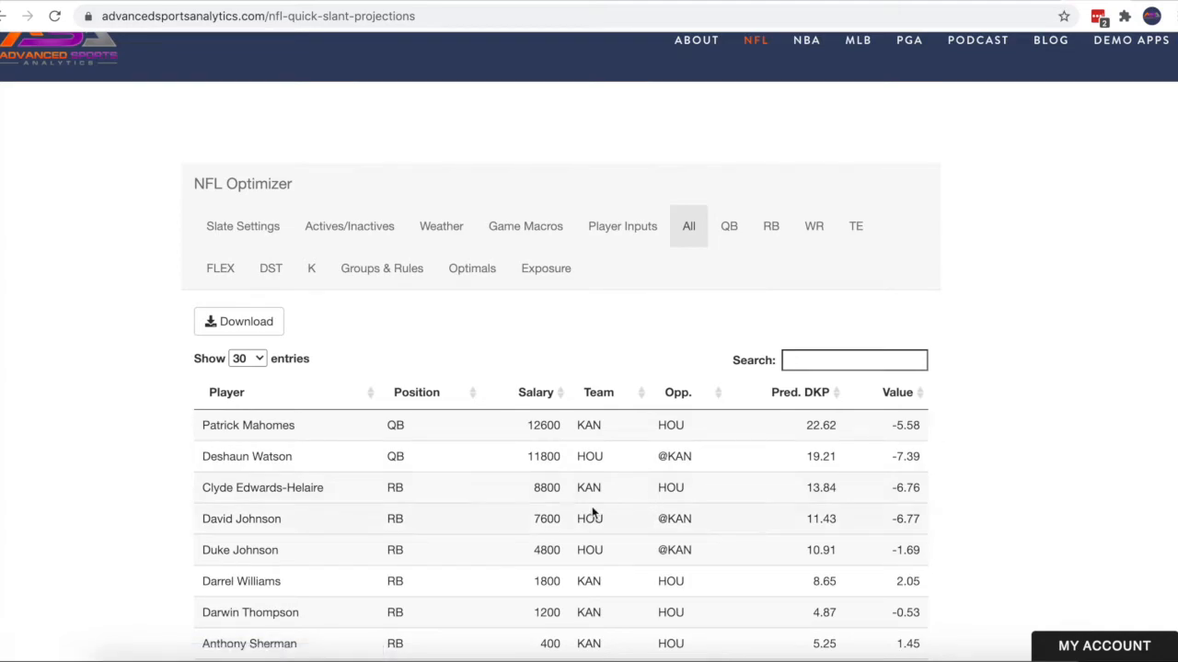
pyautogui.scroll(-1, 594, 512)
pyautogui.scroll(1, 594, 513)
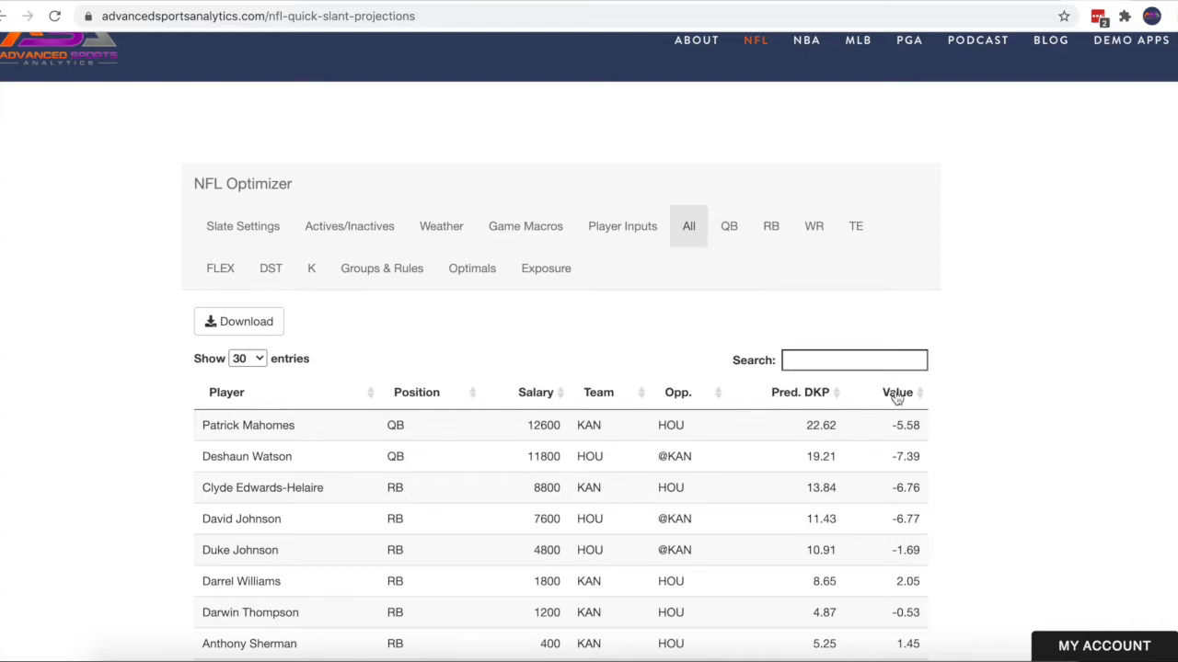
# Review the projections position by position, covering QB, RB, WR, TE, FLEX, DST and K.
pyautogui.click(727, 235)
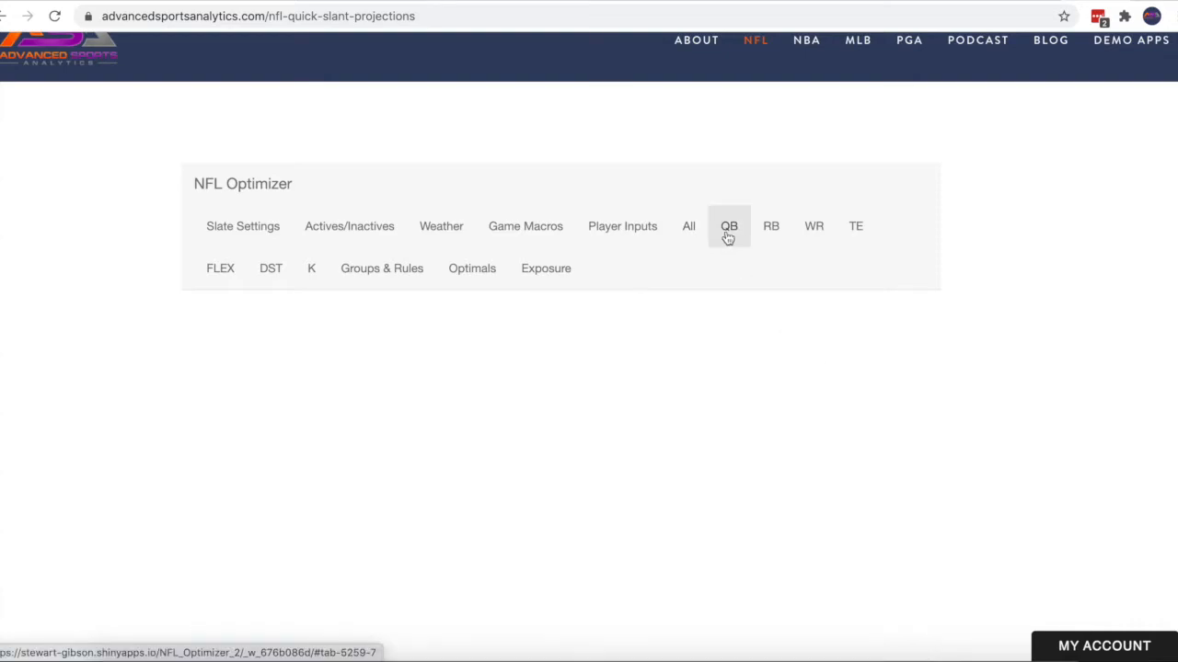
pyautogui.click(768, 234)
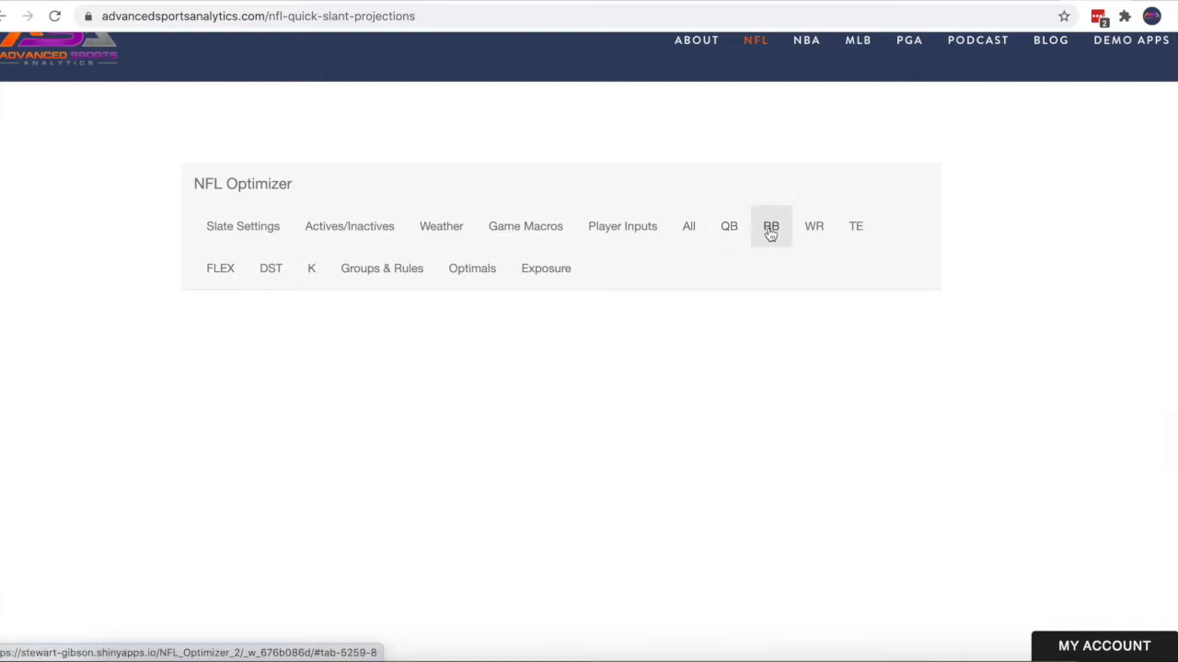
pyautogui.click(813, 232)
pyautogui.click(852, 232)
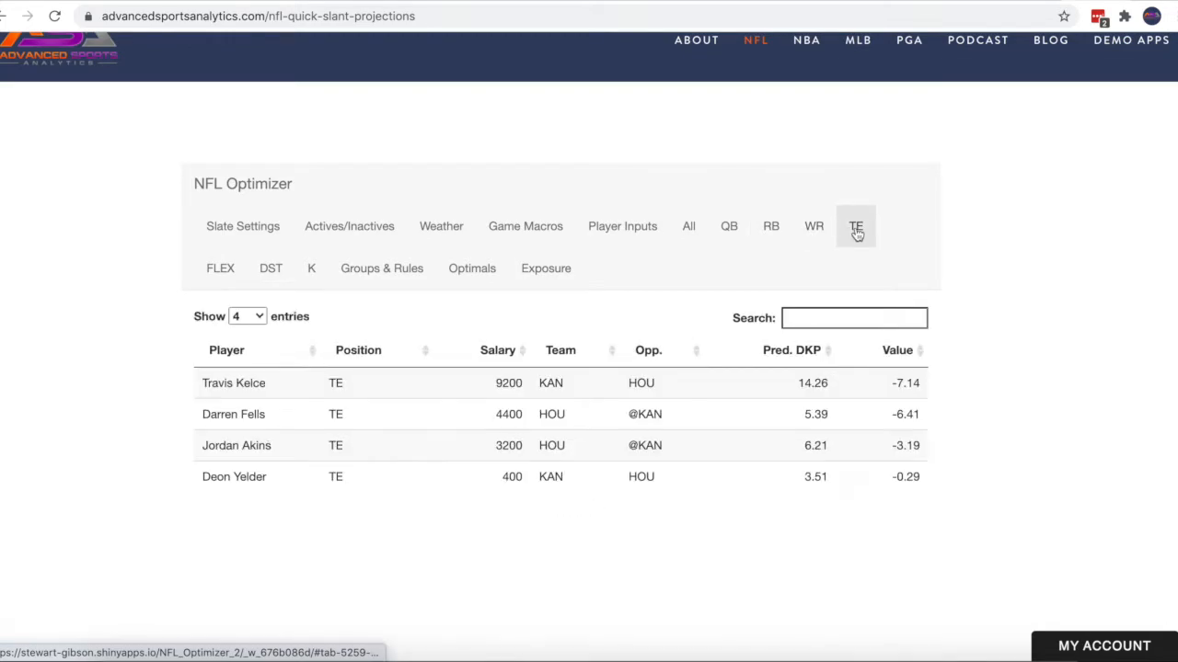
pyautogui.click(237, 271)
pyautogui.click(272, 272)
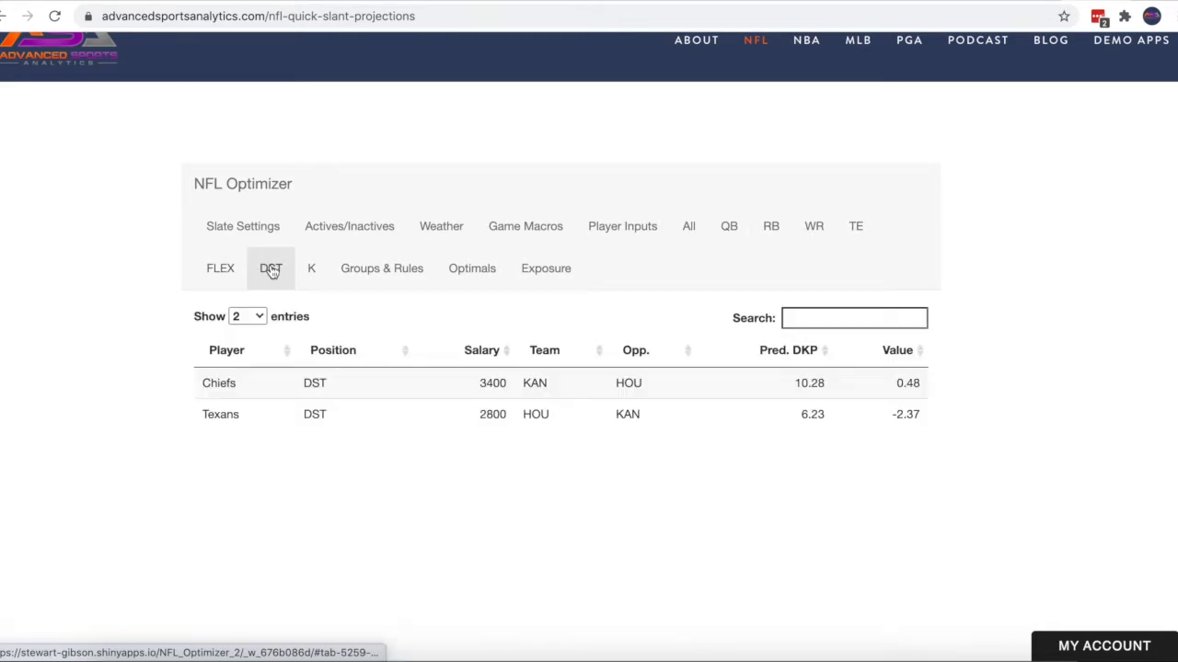
pyautogui.click(312, 271)
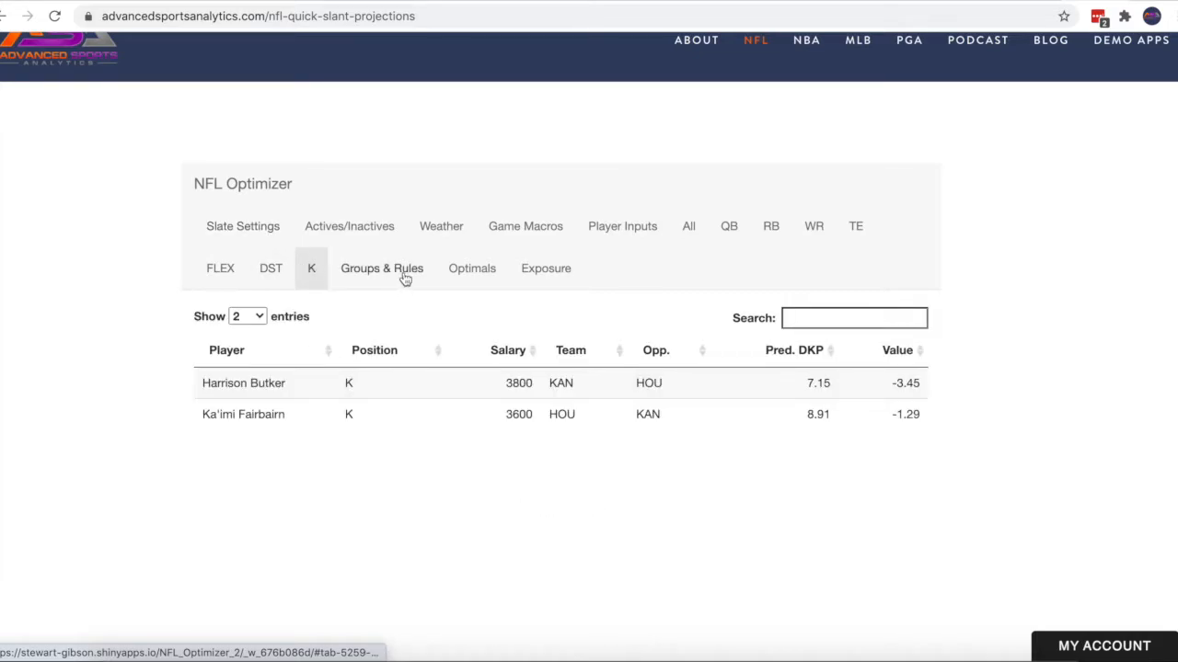
# Generate the 20 optimal lineups and examine their captain and flex players, salaries and predicted DraftKings points.
pyautogui.click(459, 274)
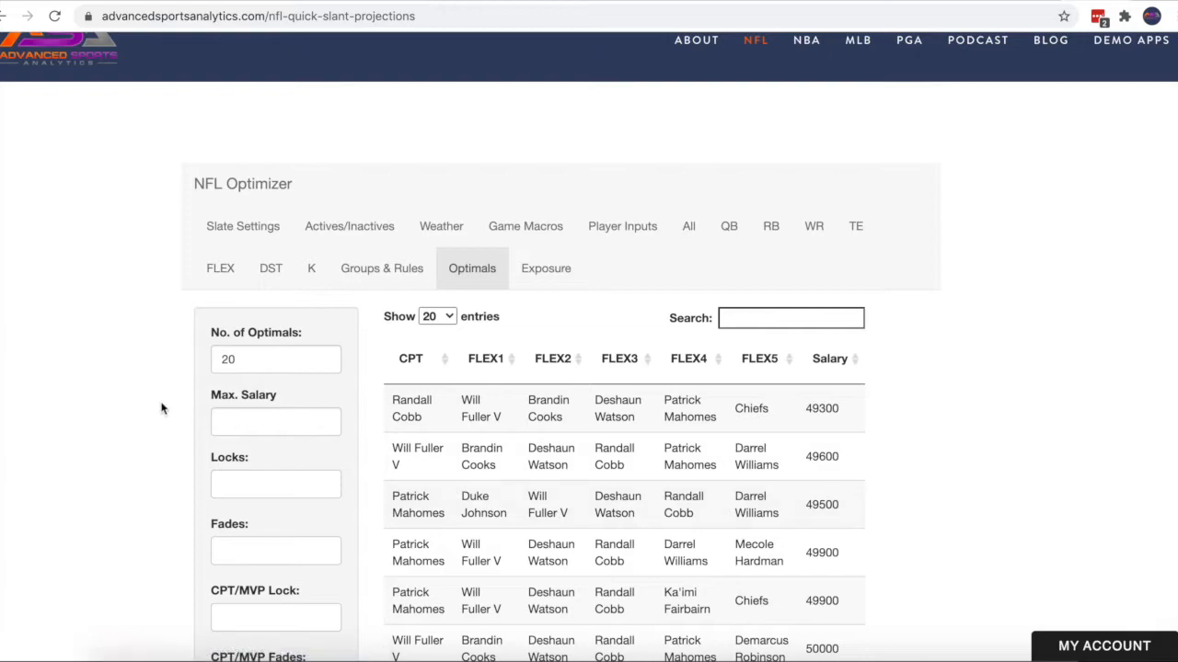
pyautogui.scroll(-1, 129, 407)
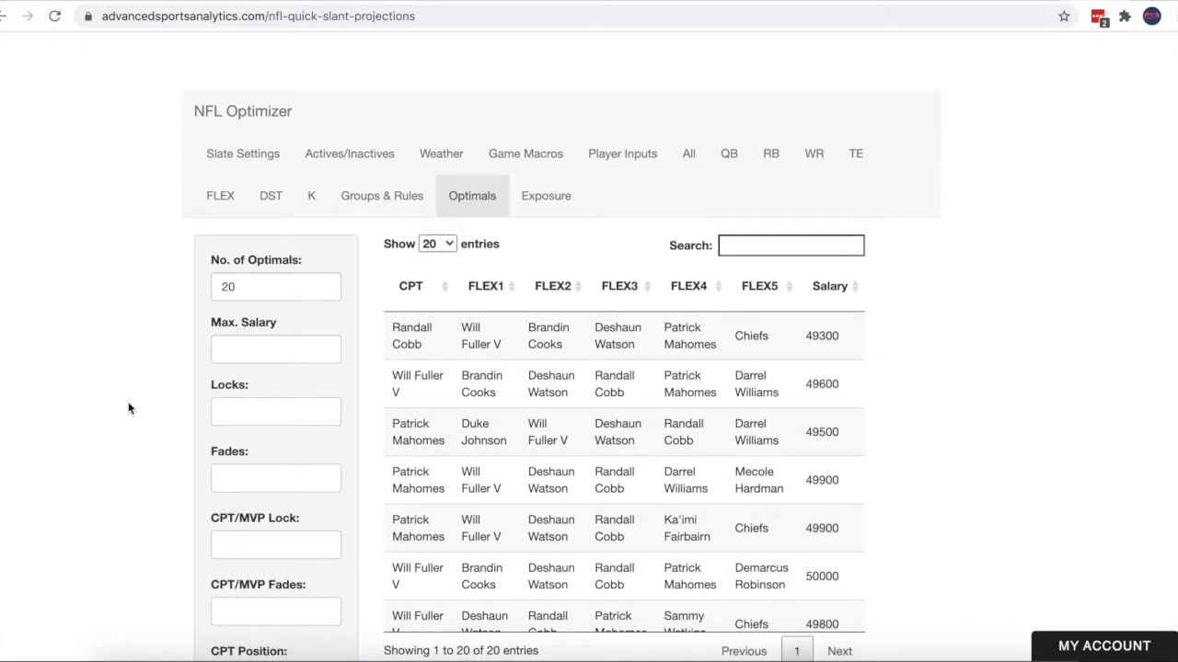
pyautogui.scroll(-1, 129, 407)
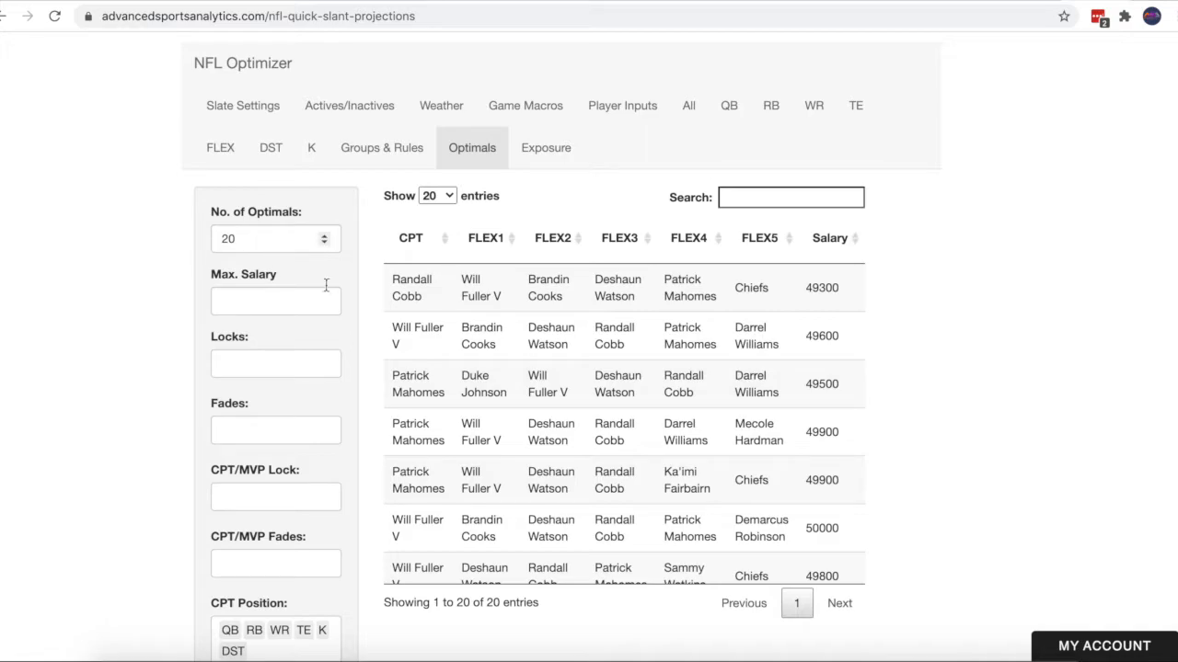
pyautogui.hscroll(2, 610, 455)
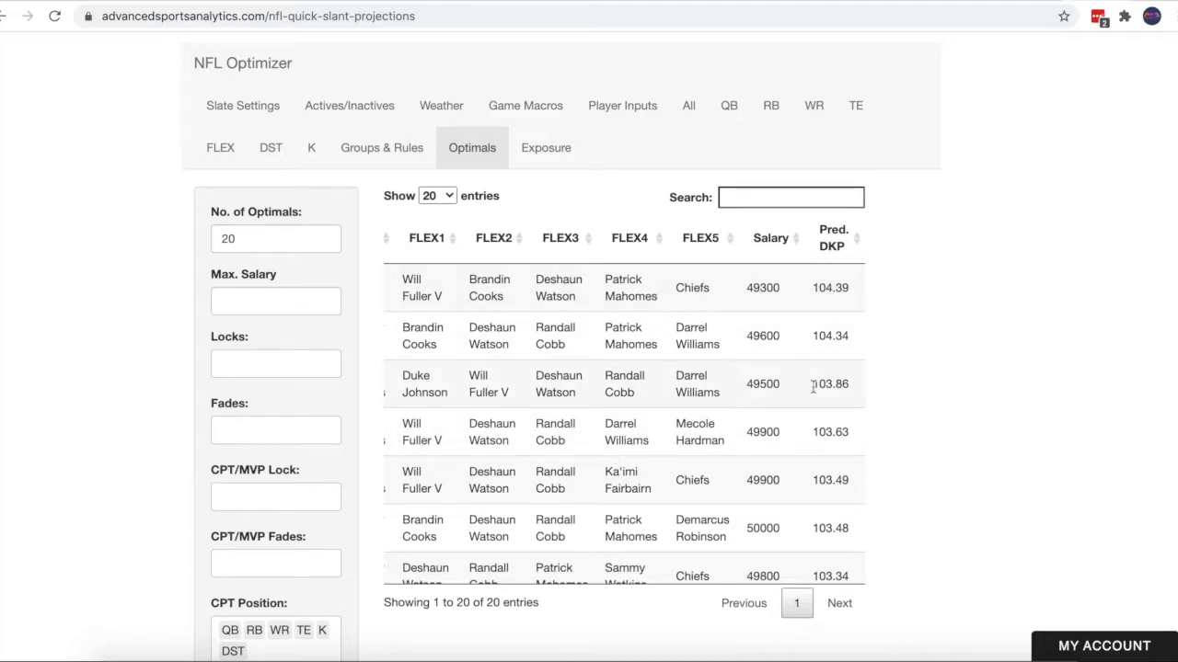
pyautogui.hscroll(-2, 708, 373)
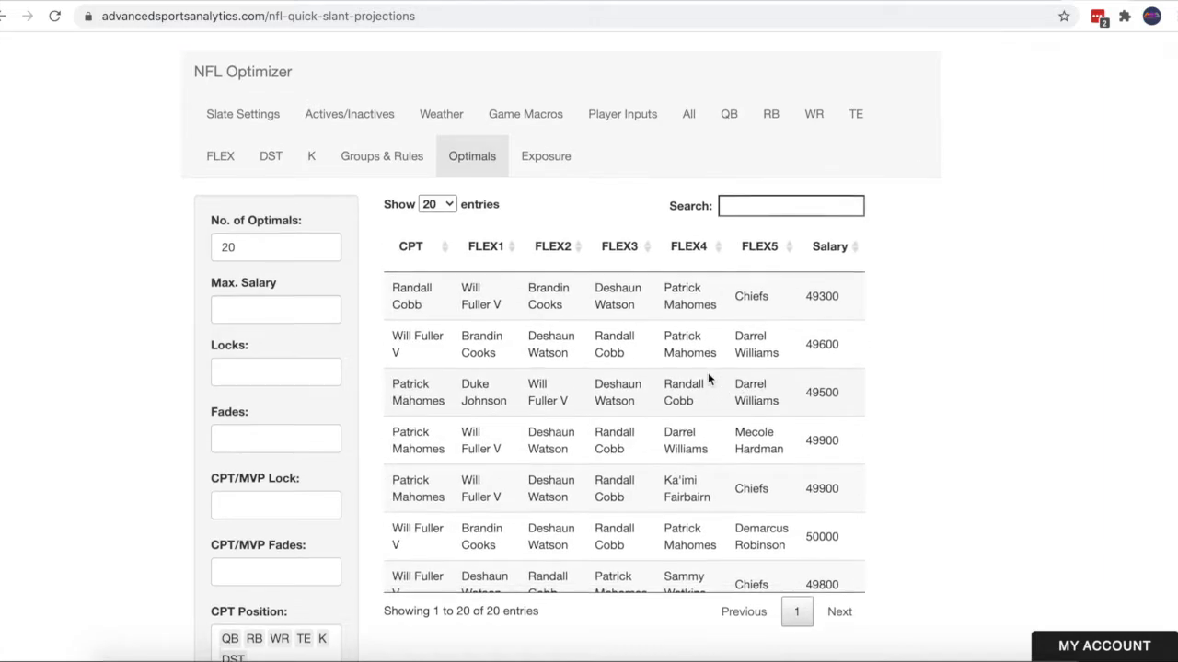
pyautogui.scroll(1, 708, 372)
pyautogui.scroll(-3, 590, 465)
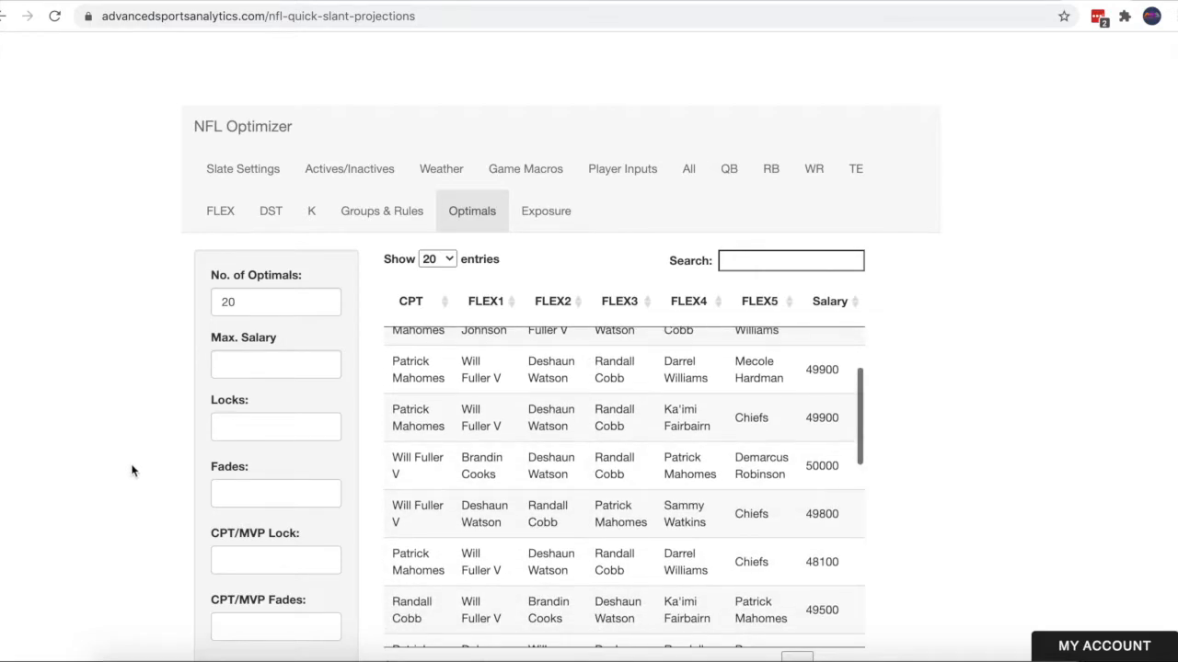
pyautogui.scroll(-1, 132, 470)
pyautogui.scroll(1, 507, 487)
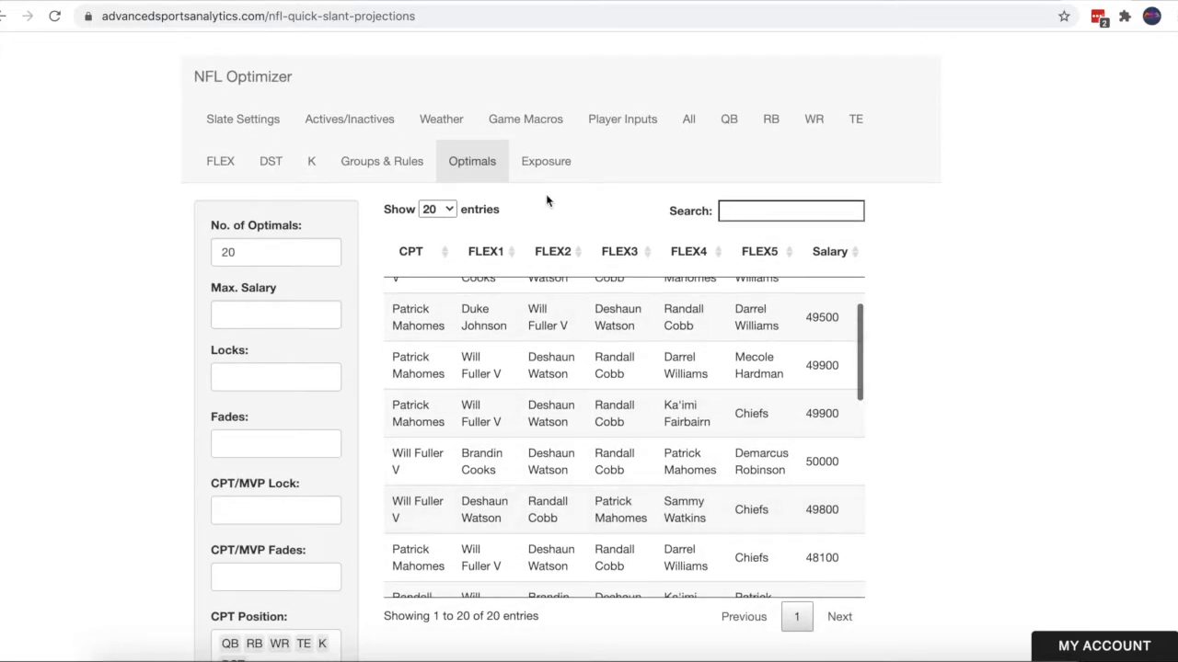
# Check the player exposure view, then return to the first lineups in the optimal lineup list.
pyautogui.click(546, 176)
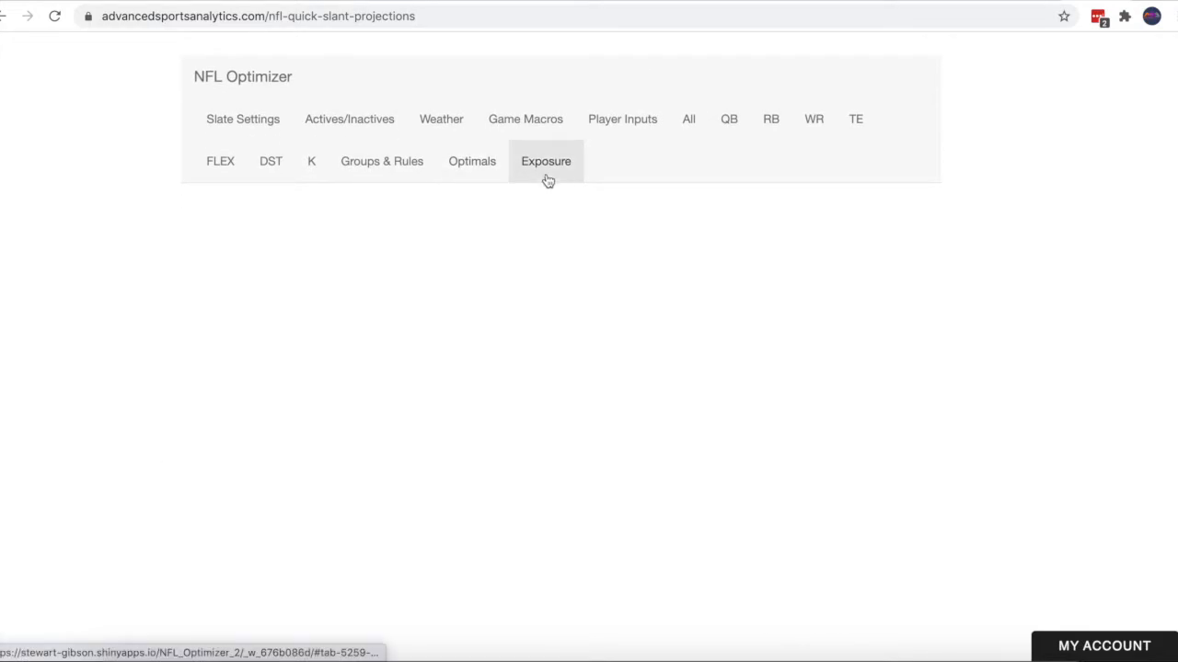
pyautogui.click(472, 173)
pyautogui.scroll(3, 519, 336)
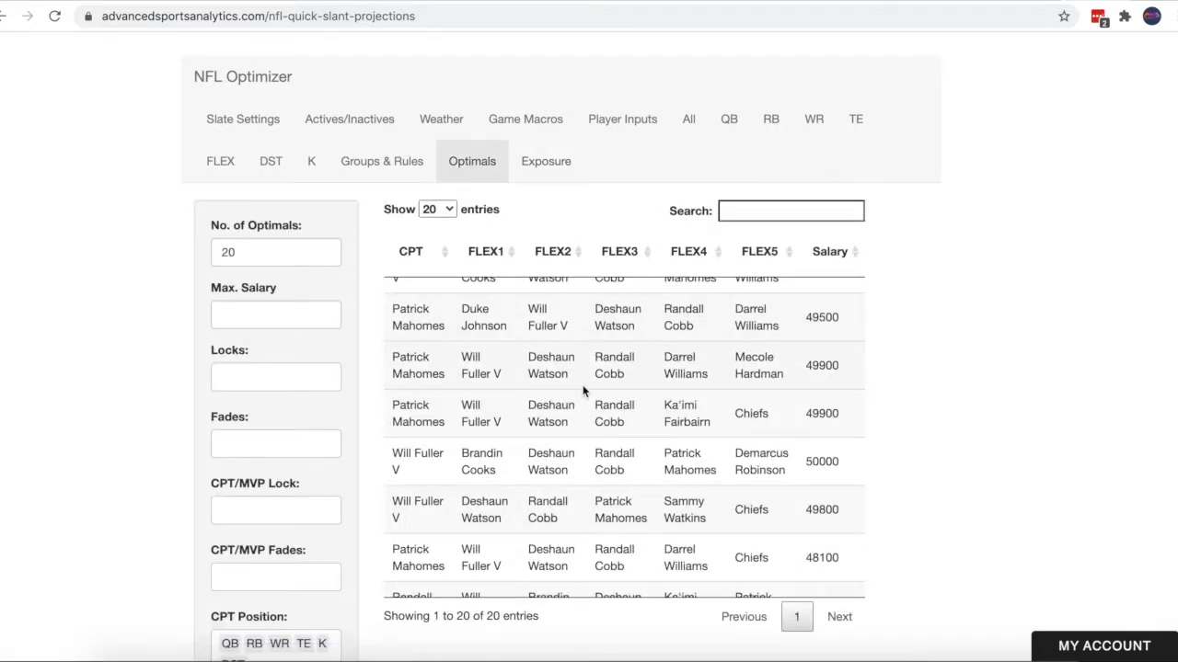
pyautogui.scroll(1, 582, 391)
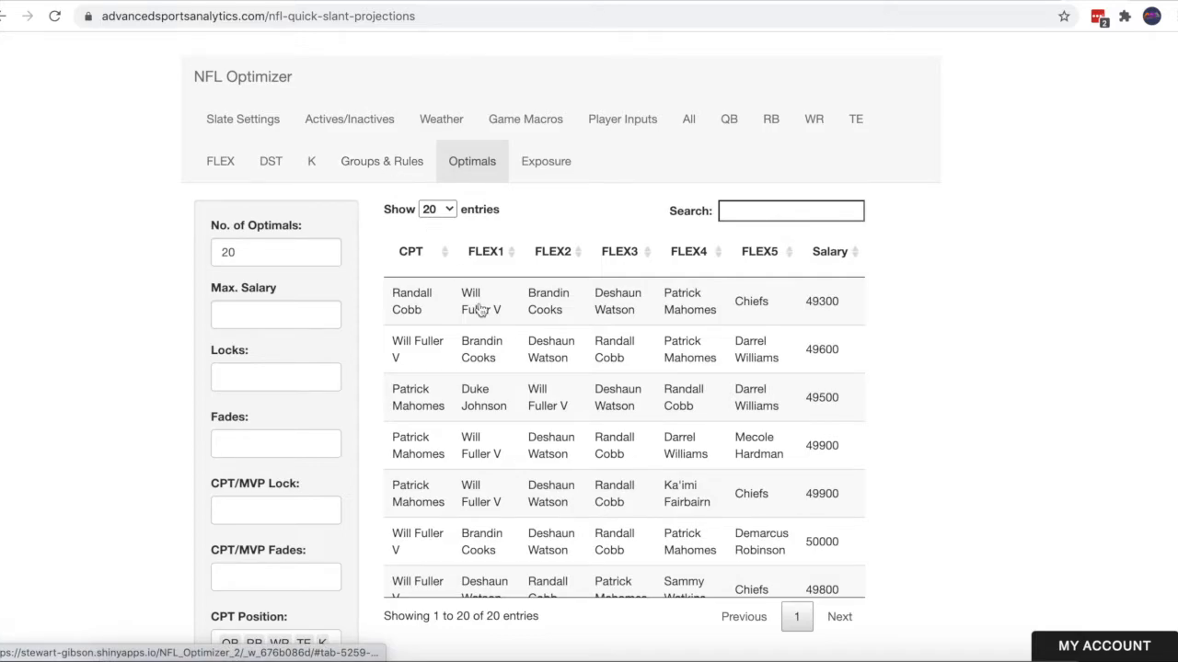
pyautogui.scroll(-1, 540, 410)
pyautogui.scroll(1, 539, 414)
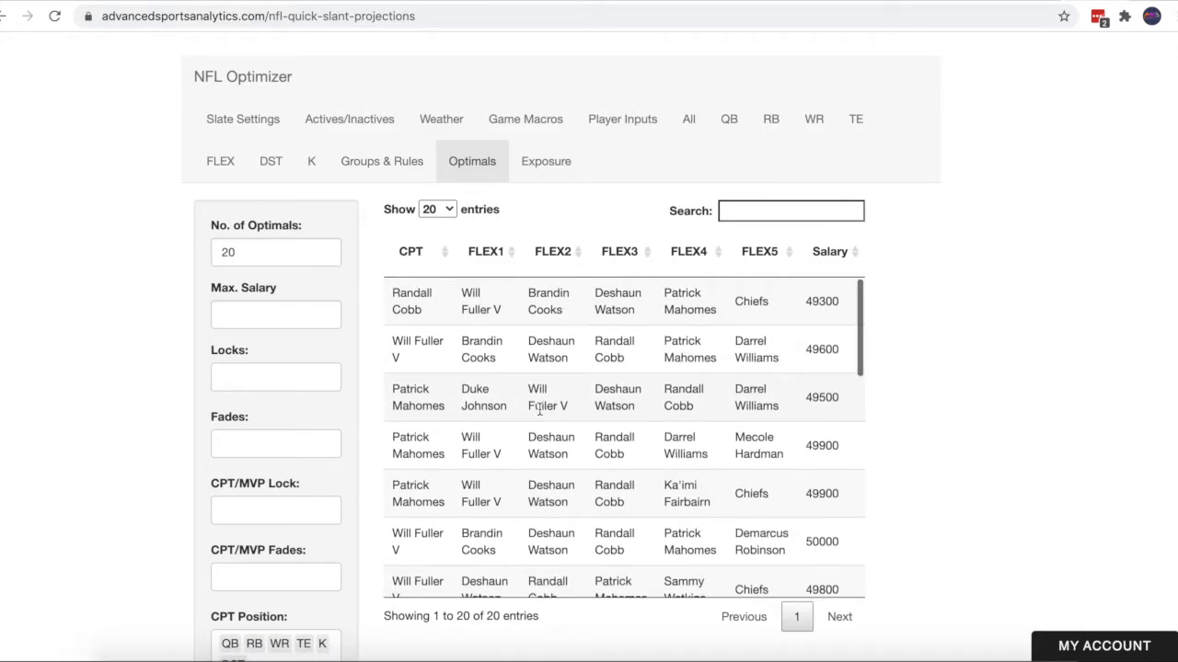
# Add Deshaun Watson and Patrick Mahomes as the first player group in the group rules.
pyautogui.click(389, 175)
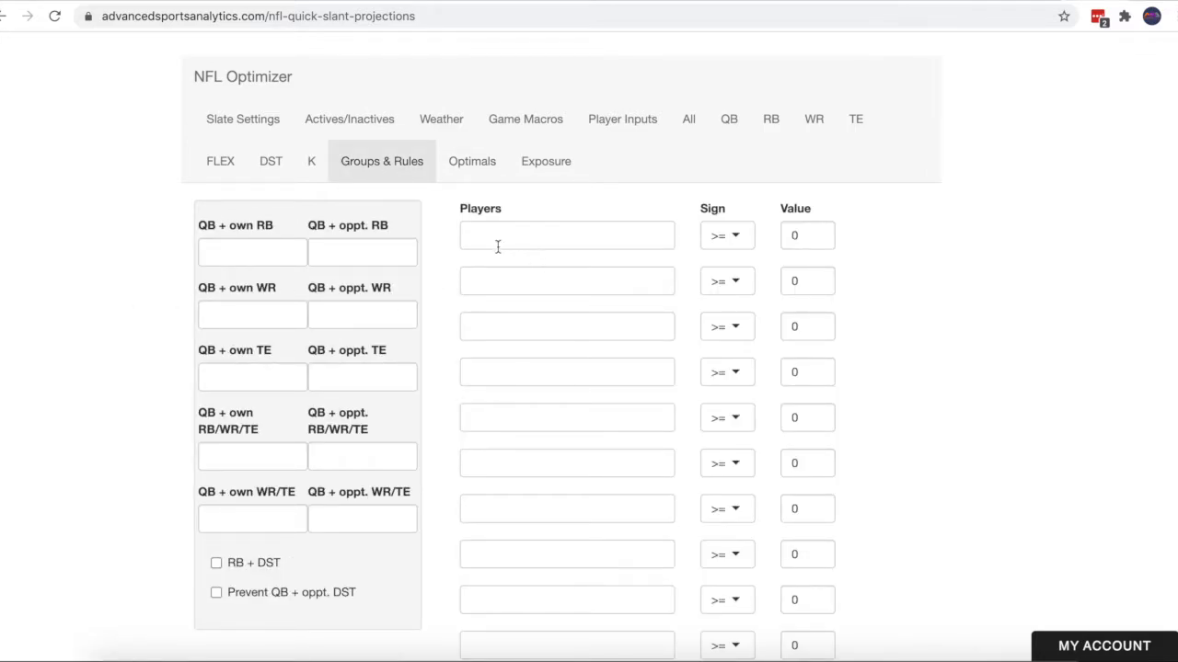
pyautogui.click(556, 242)
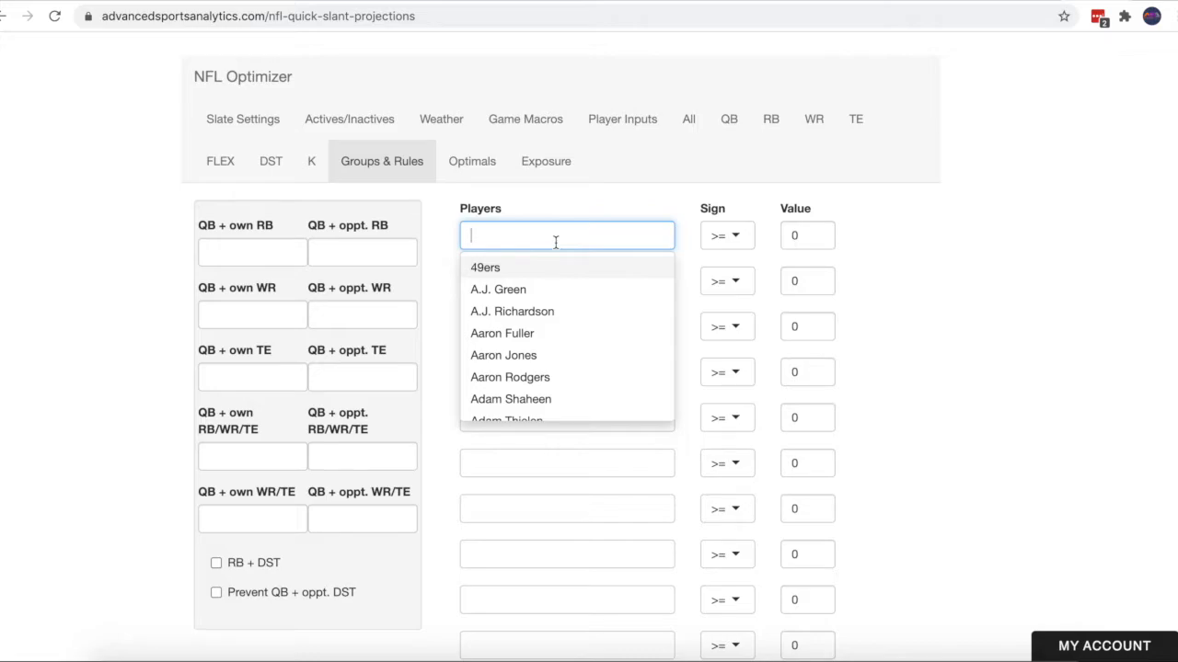
pyautogui.write('watson')
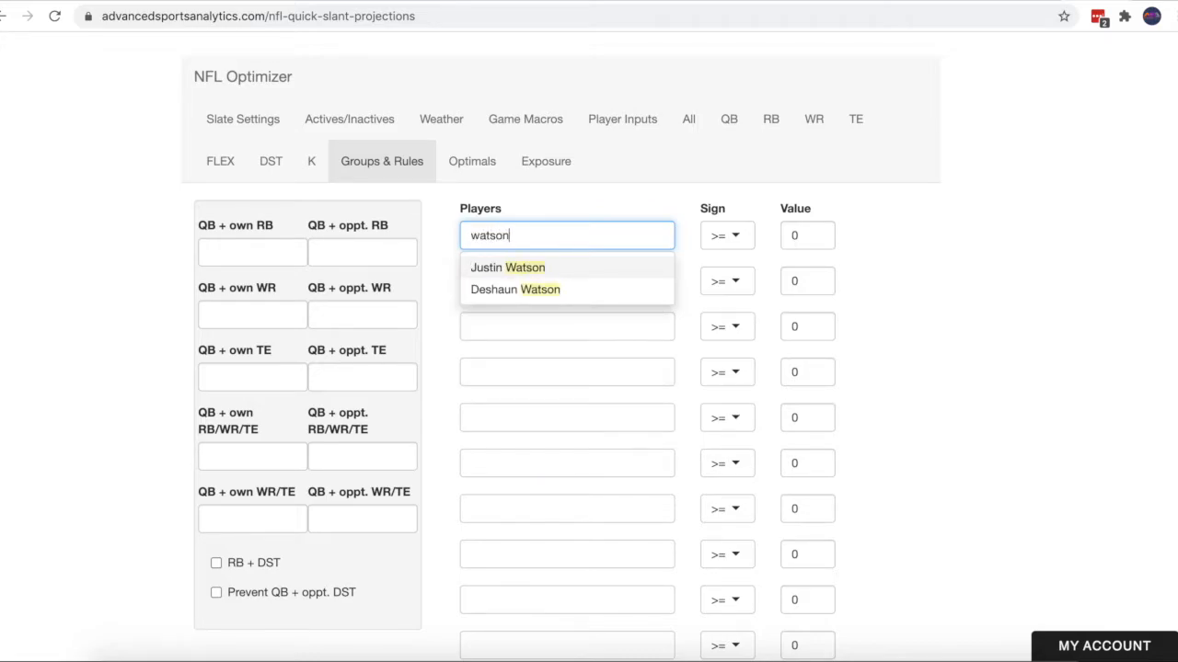
pyautogui.click(552, 289)
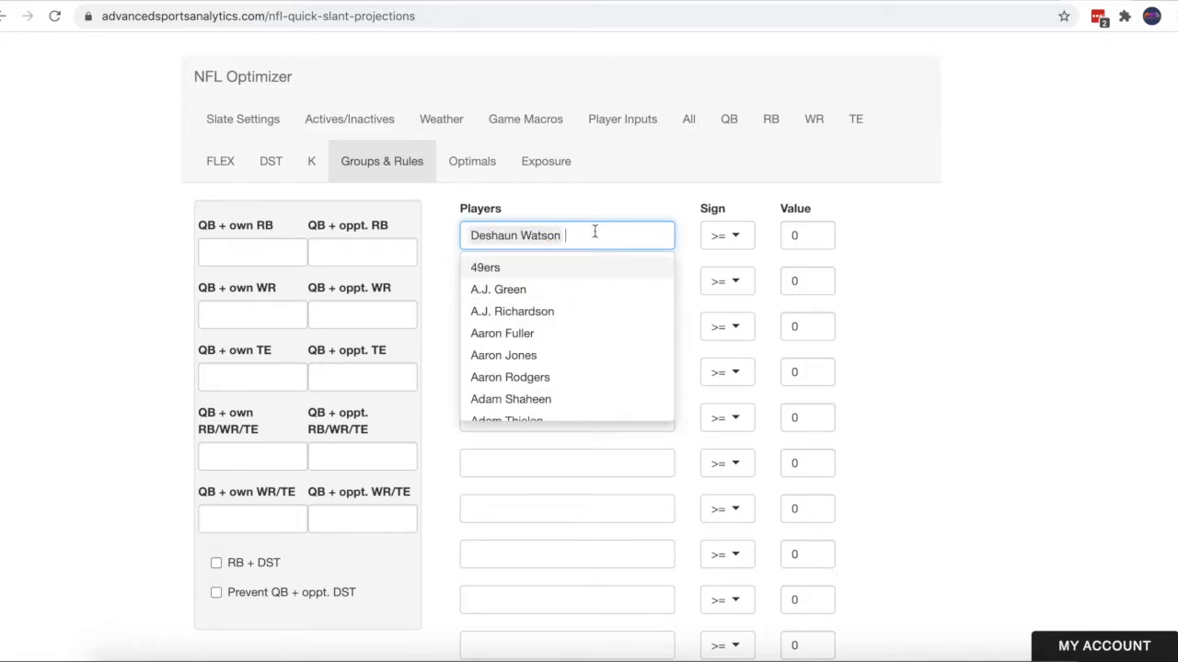
pyautogui.write('mahom')
pyautogui.click(560, 267)
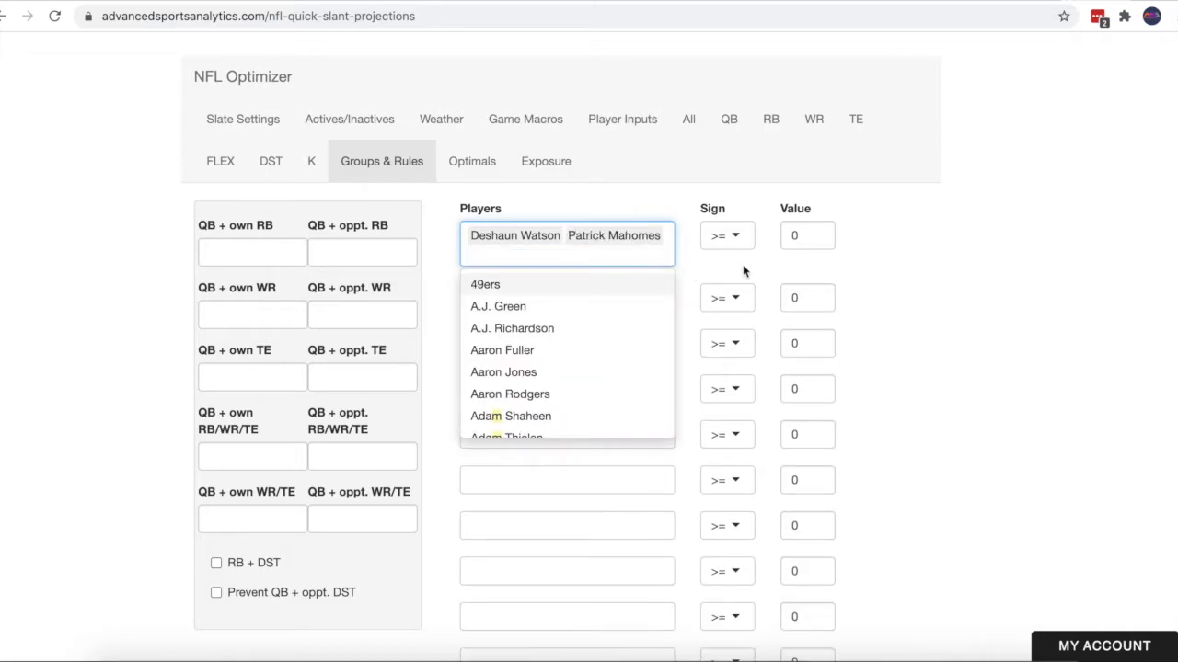
# Limit the Watson and Mahomes group to <= 1 and regenerate the optimal lineups.
pyautogui.click(727, 237)
pyautogui.click(726, 297)
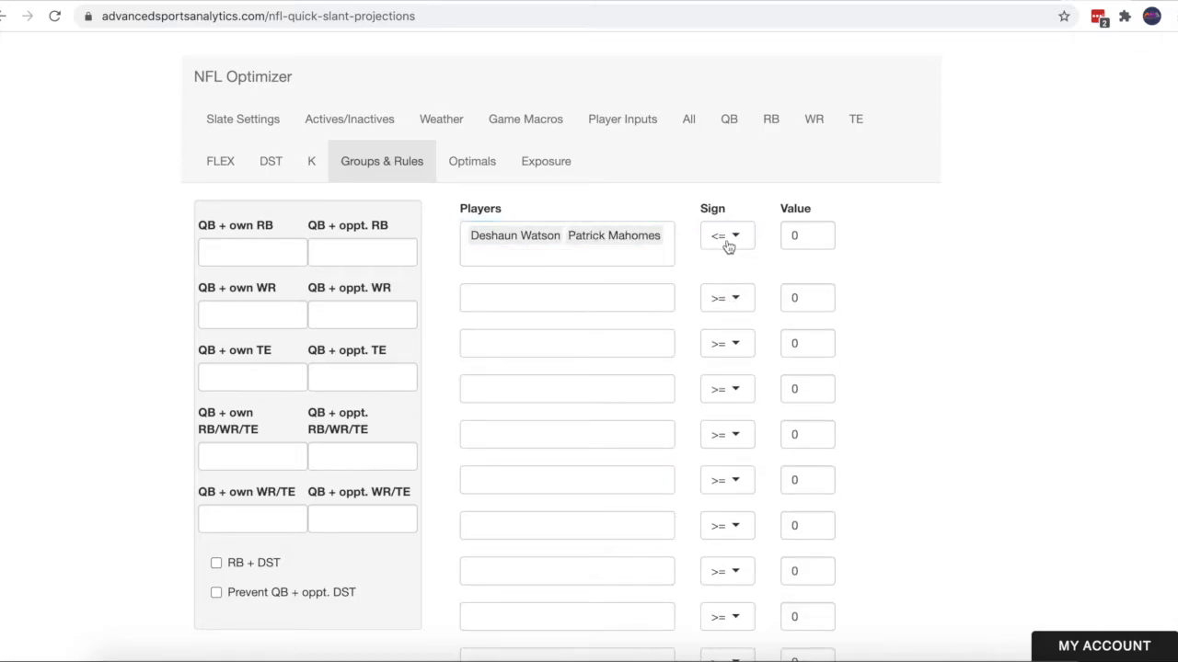
pyautogui.doubleClick(814, 235)
pyautogui.write('1')
pyautogui.click(474, 161)
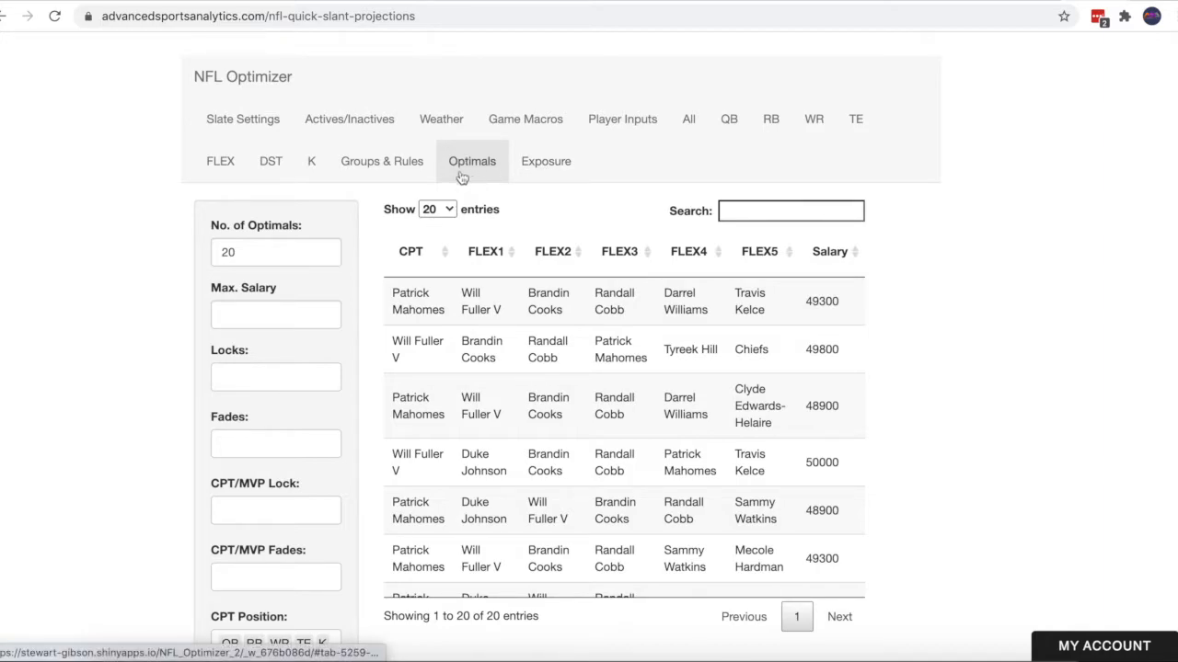
pyautogui.click(412, 167)
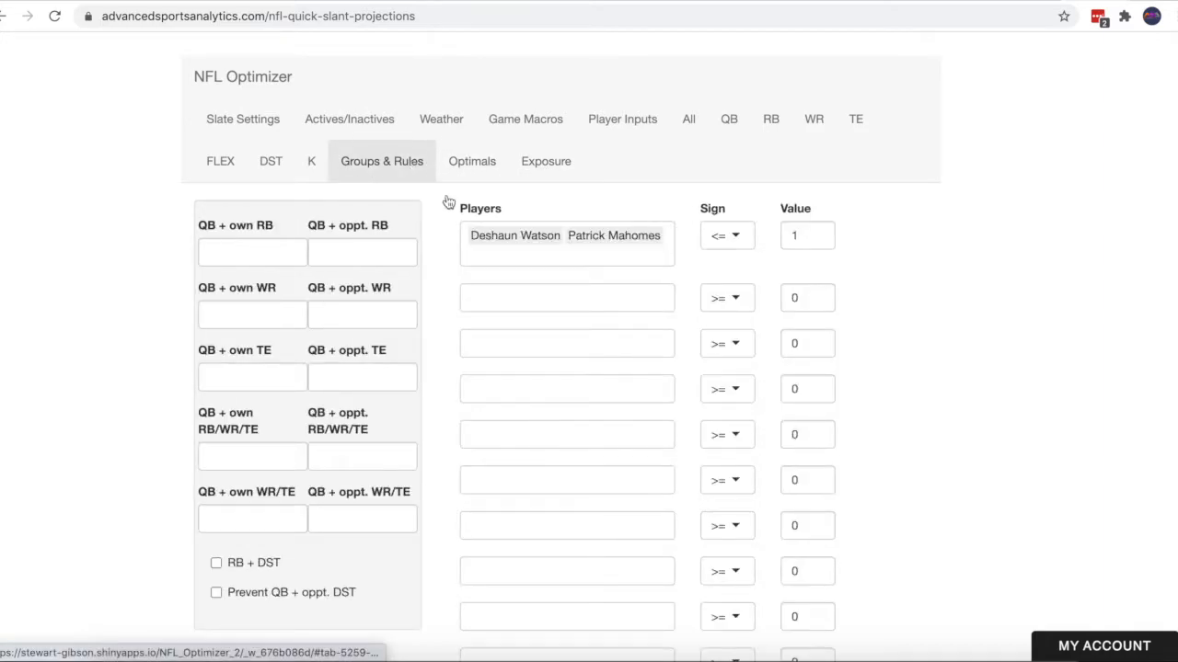
pyautogui.click(520, 299)
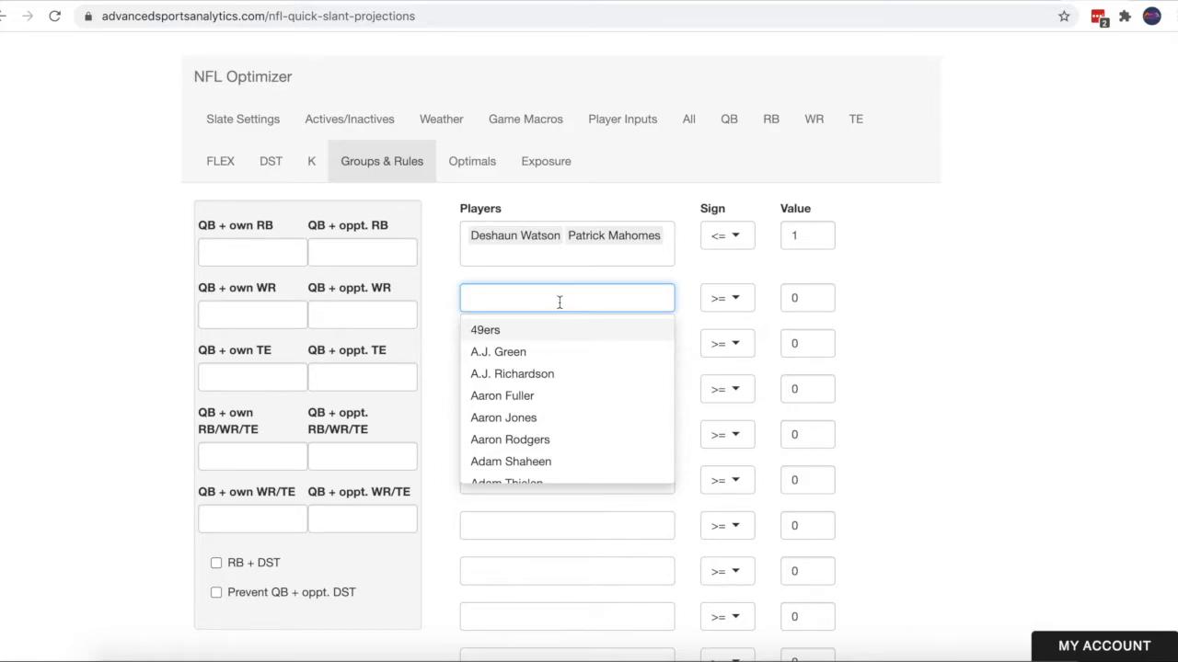
pyautogui.write('duk')
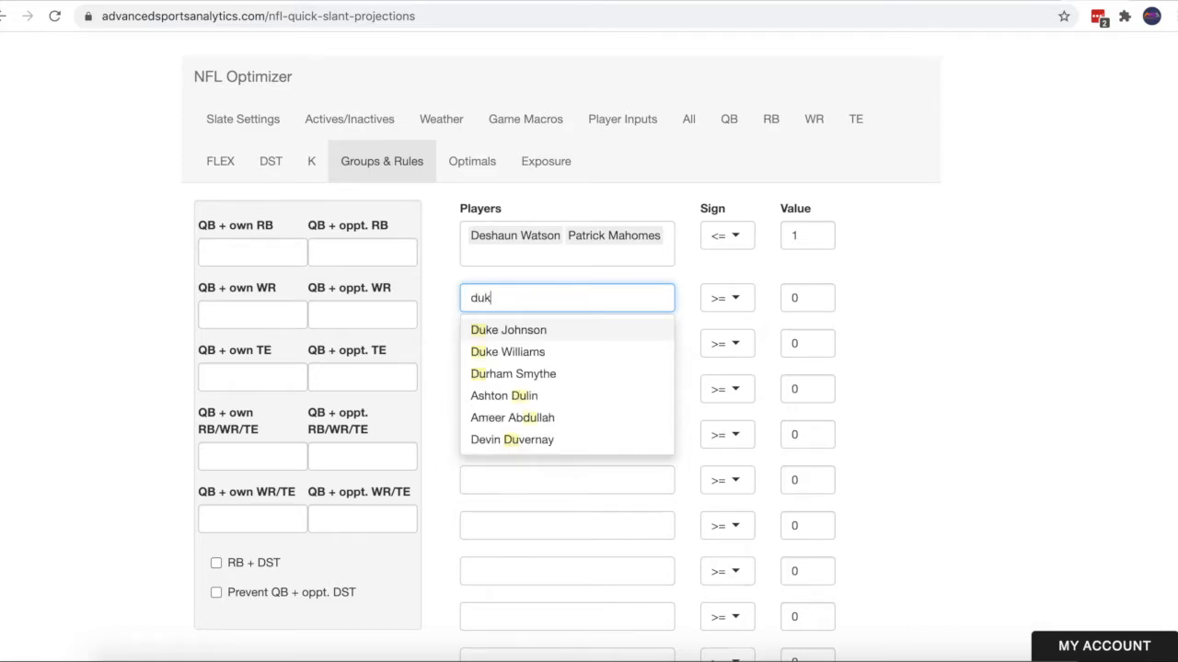
pyautogui.press('Return')
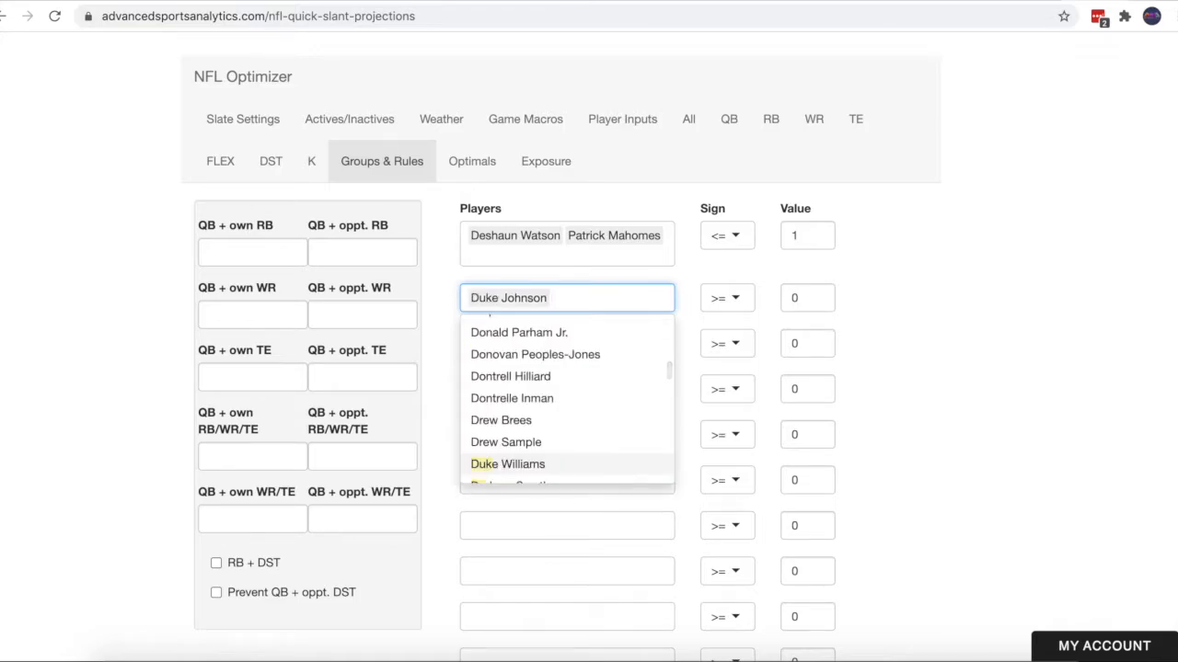
pyautogui.write('david joh')
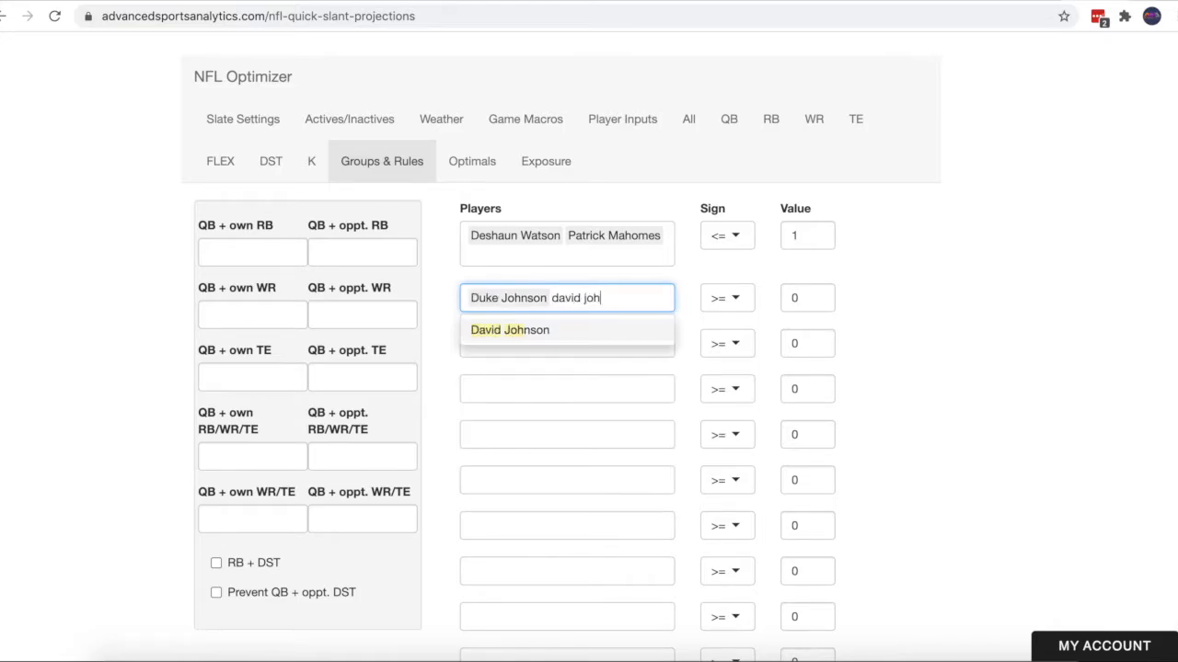
pyautogui.click(561, 331)
# Limit the Duke Johnson and David Johnson group to <= 1, view the optimal lineups, and return to the group rules.
pyautogui.click(722, 298)
pyautogui.click(732, 359)
pyautogui.click(799, 296)
pyautogui.press('BackSpace')
pyautogui.write('1')
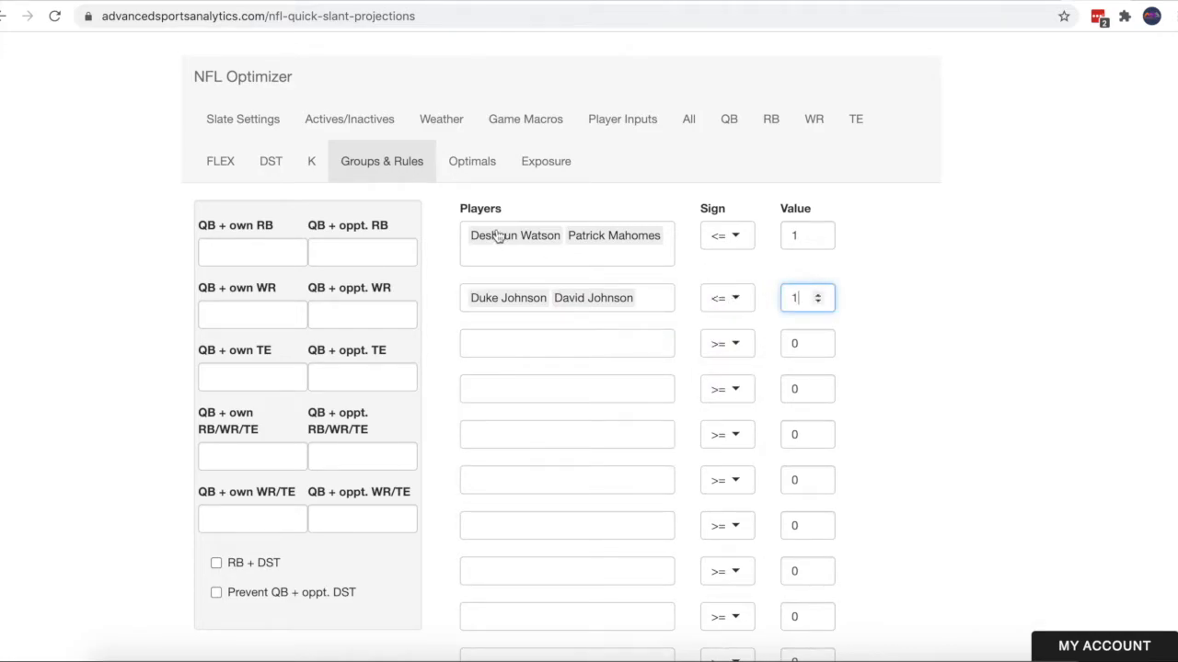
pyautogui.click(472, 163)
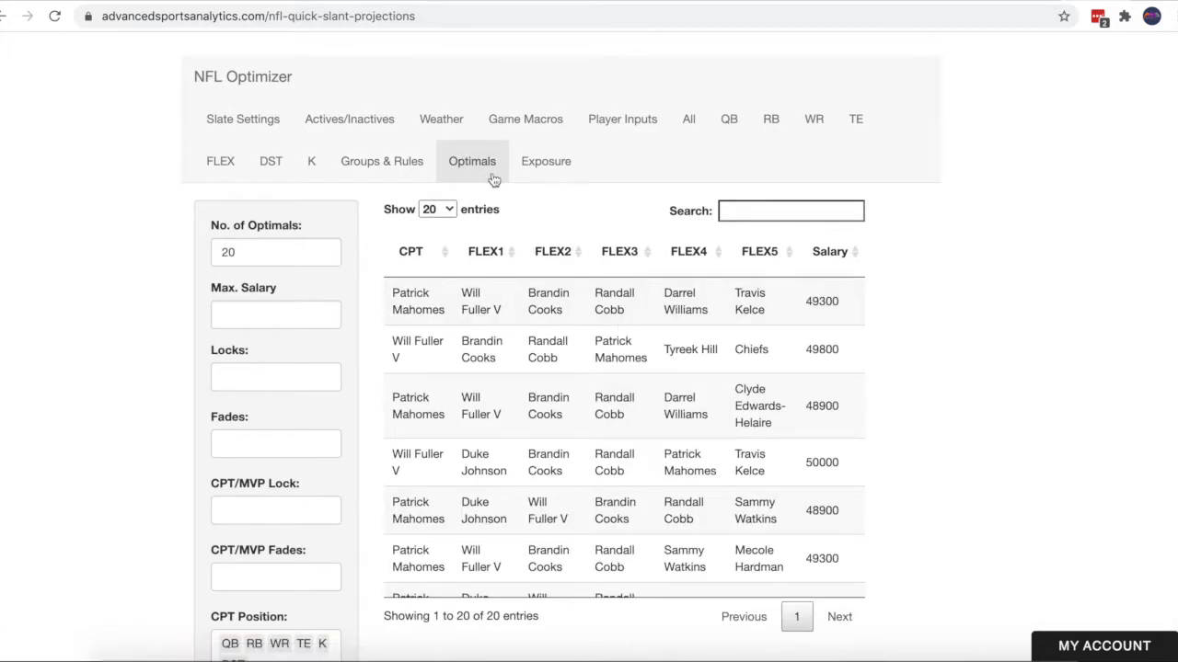
pyautogui.click(412, 173)
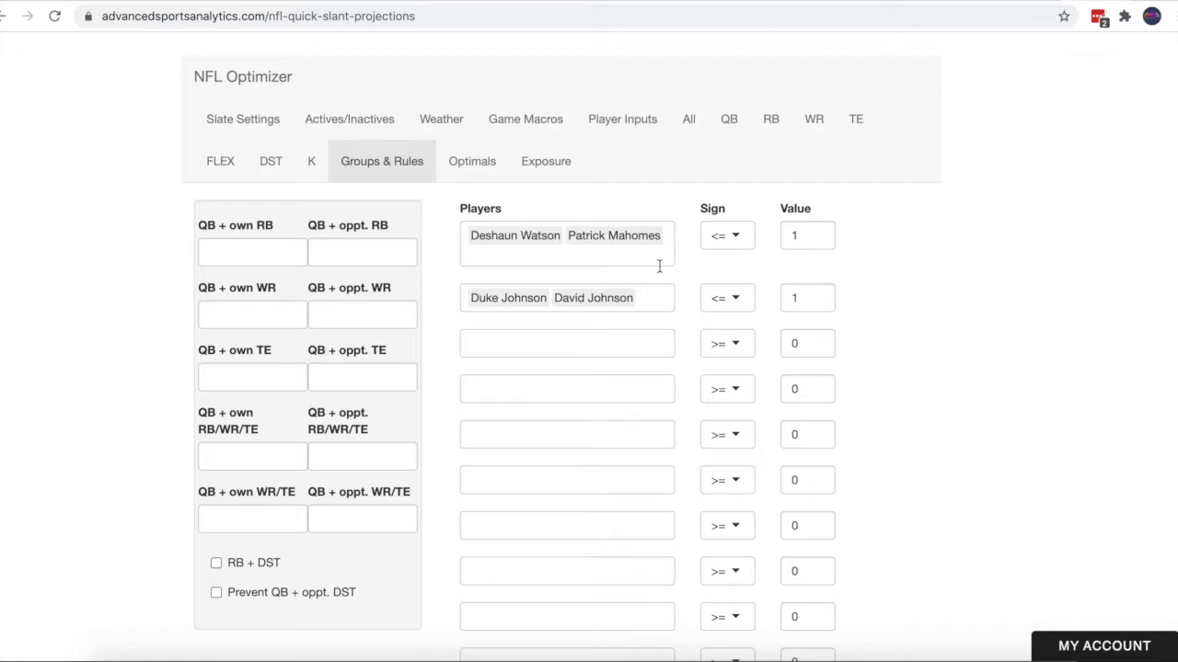
pyautogui.click(657, 294)
pyautogui.press('BackSpace')
pyautogui.press('BackSpace')
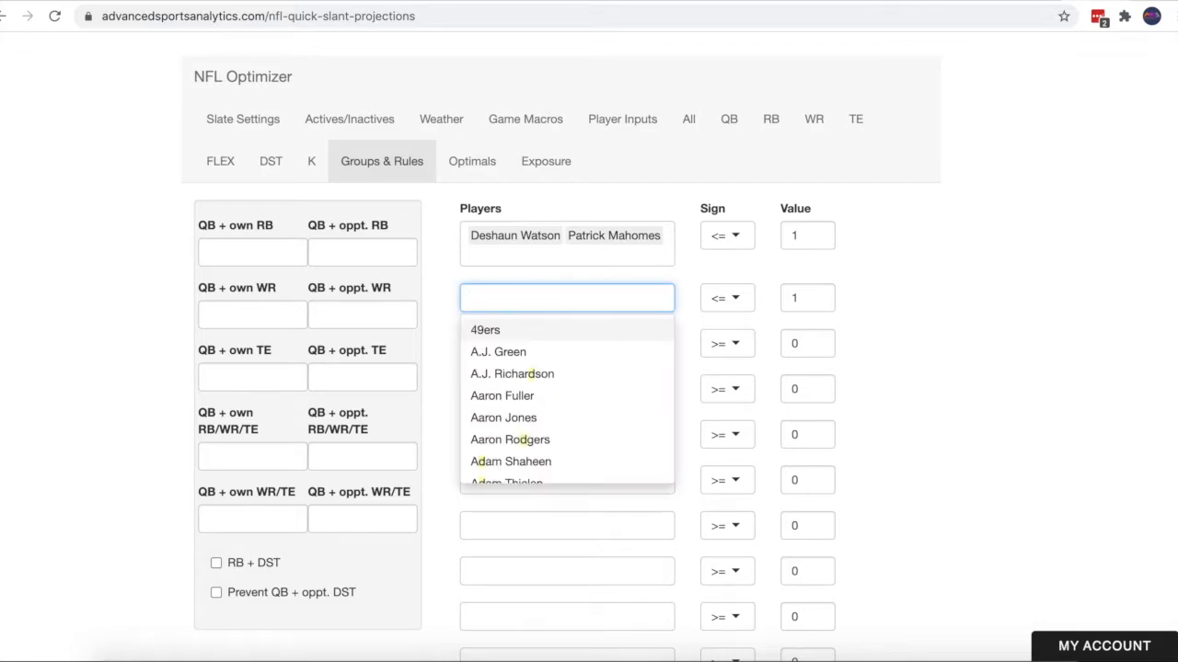
# Set the Deshaun Watson and Patrick Mahomes group rule to == 2 and check the first optimal lineup.
pyautogui.click(725, 237)
pyautogui.click(719, 305)
pyautogui.doubleClick(794, 237)
pyautogui.write('2')
pyautogui.click(882, 274)
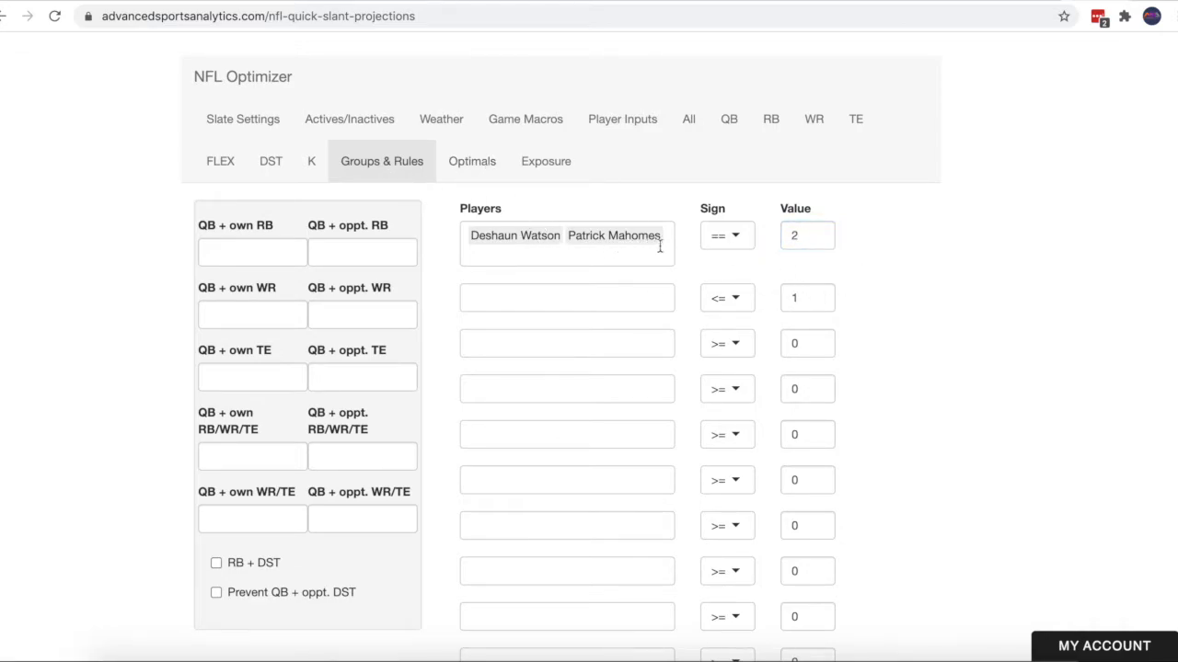
pyautogui.click(472, 161)
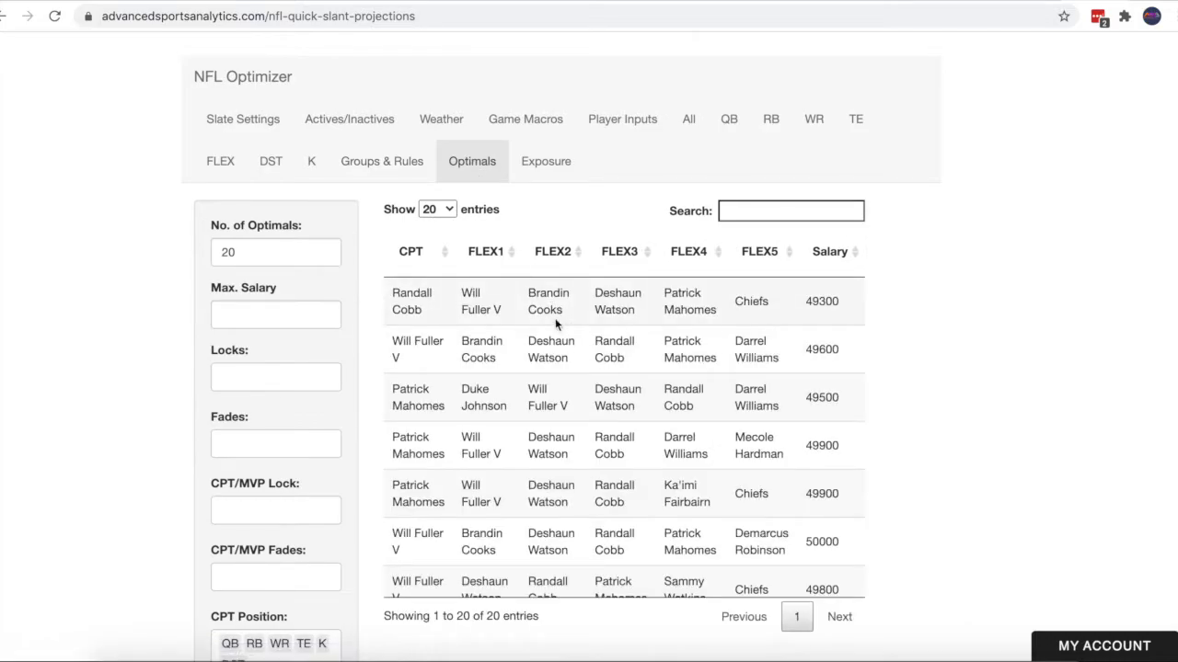
pyautogui.click(585, 309)
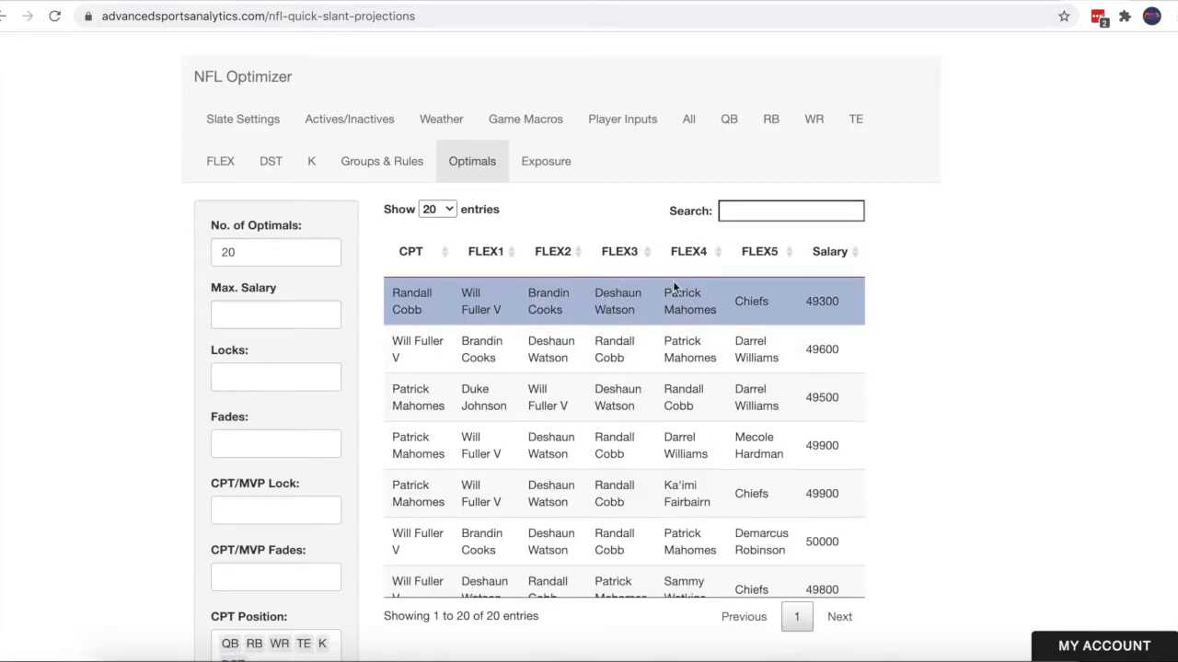
# Remove and re-add Patrick Mahomes in the first player group, and set that group's rule to <= 1.
pyautogui.click(384, 163)
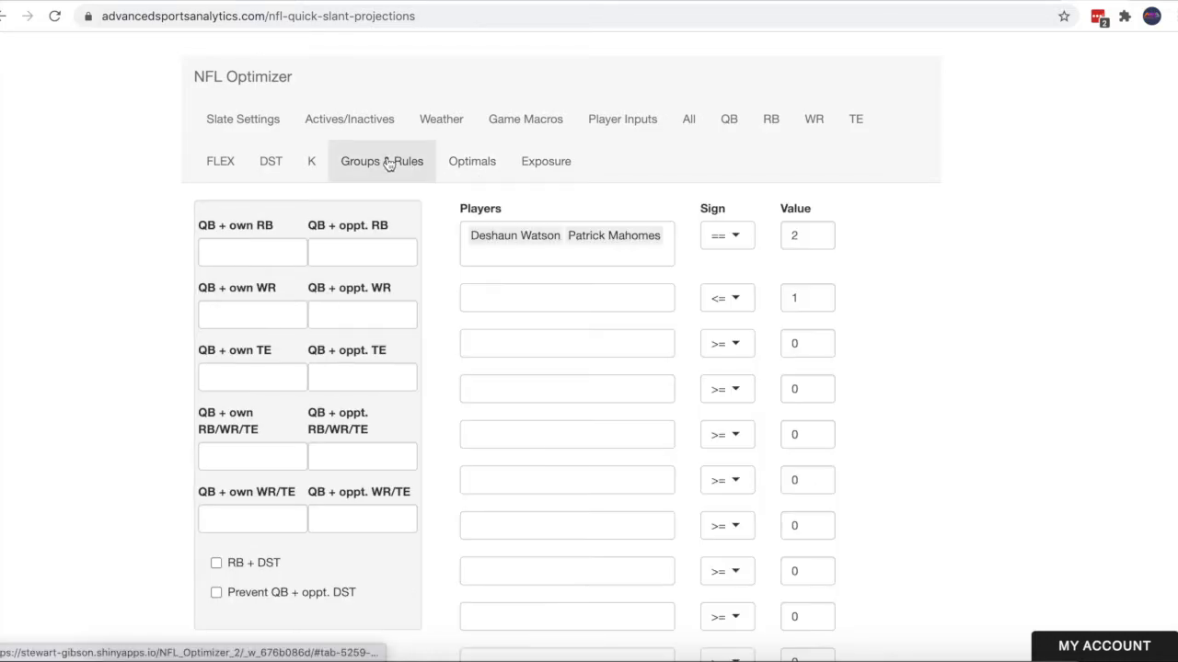
pyautogui.click(586, 263)
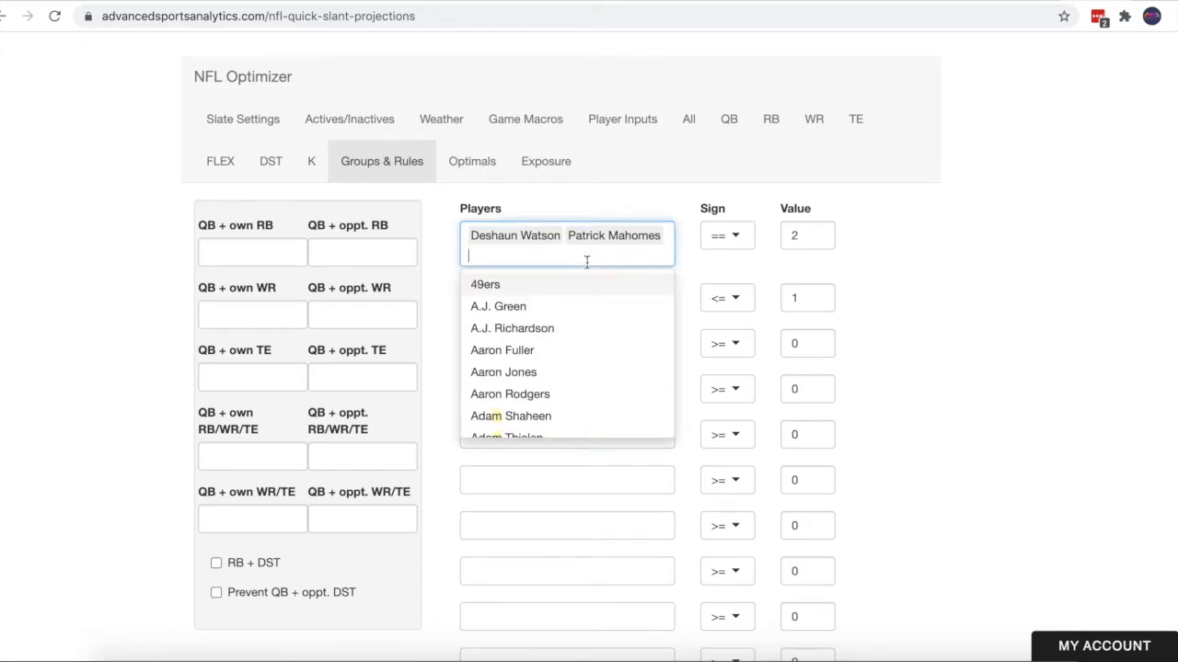
pyautogui.press('BackSpace')
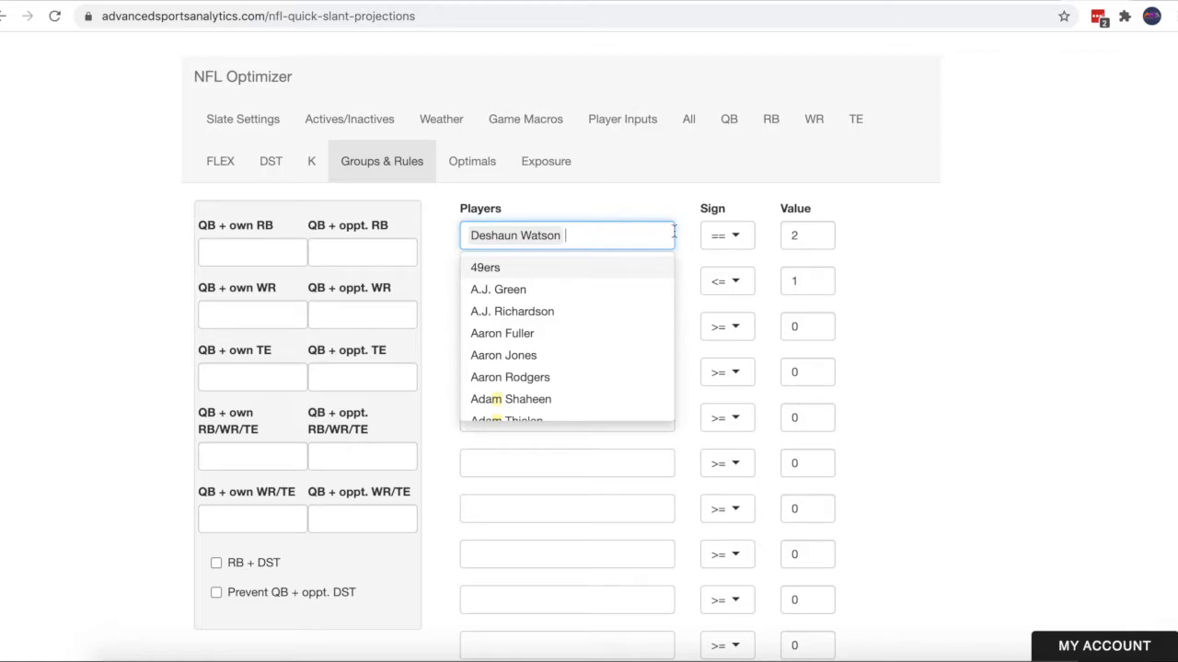
pyautogui.write('mahom')
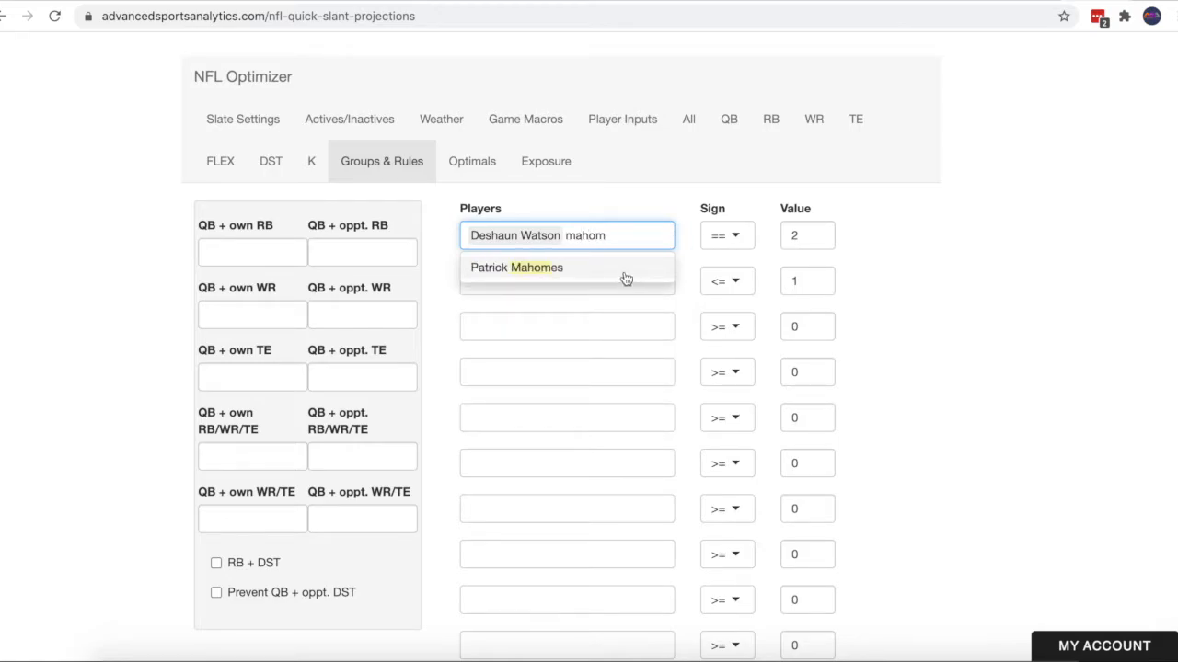
pyautogui.click(624, 276)
pyautogui.click(741, 237)
pyautogui.click(726, 314)
pyautogui.click(798, 238)
pyautogui.click(881, 287)
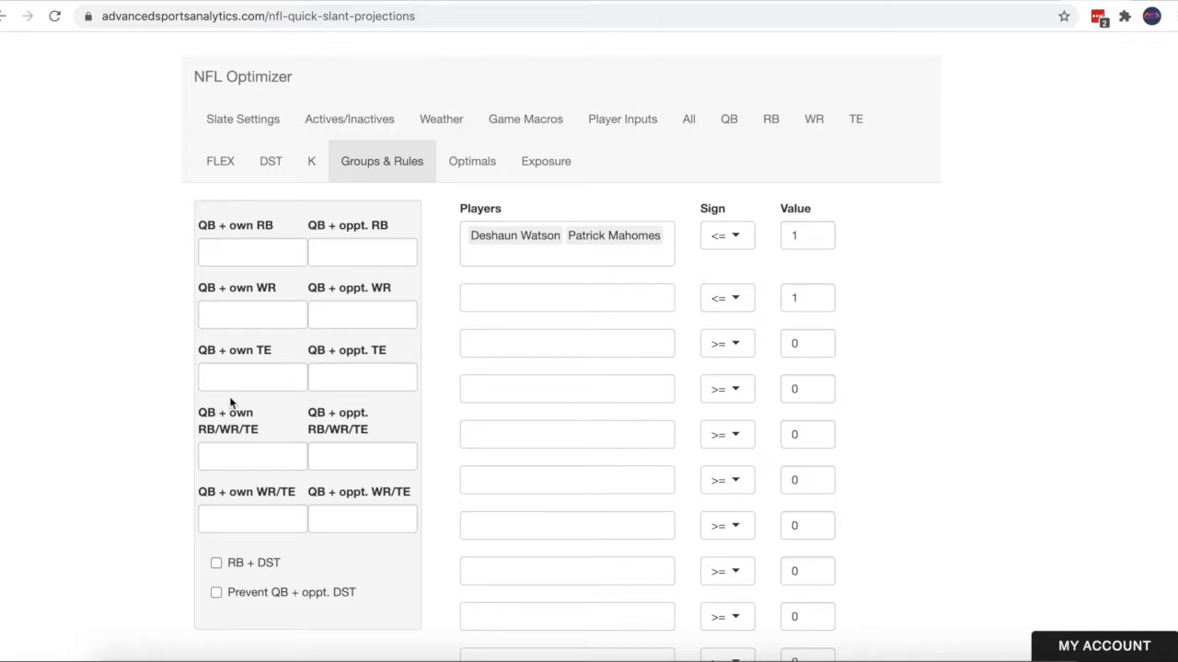
# Set the QB + own WR/TE stacking rule to 3 and review the resulting optimal lineups and exposure.
pyautogui.click(240, 517)
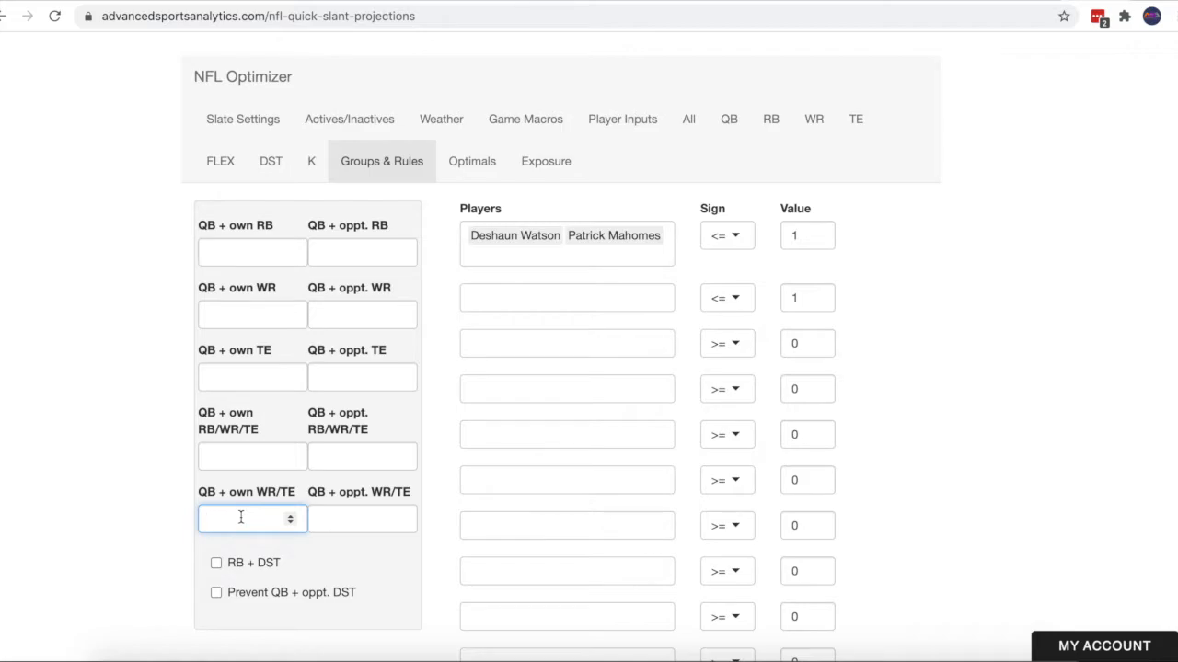
pyautogui.write('3')
pyautogui.click(474, 167)
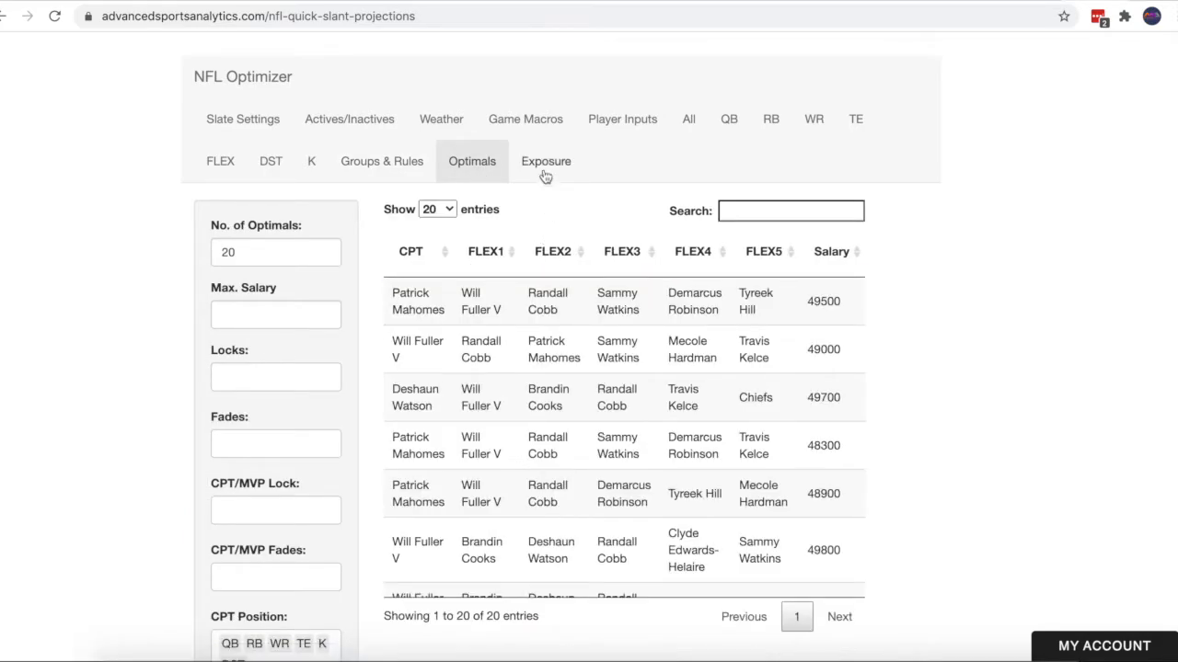
pyautogui.click(545, 171)
pyautogui.click(472, 162)
pyautogui.click(404, 164)
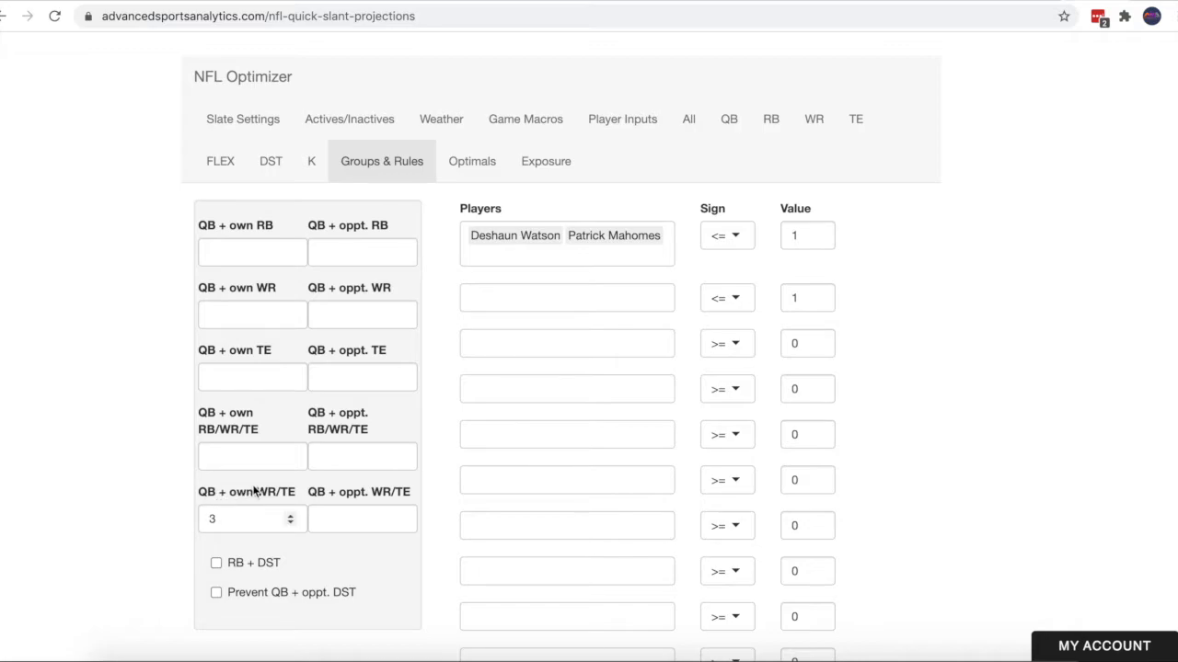
pyautogui.click(479, 175)
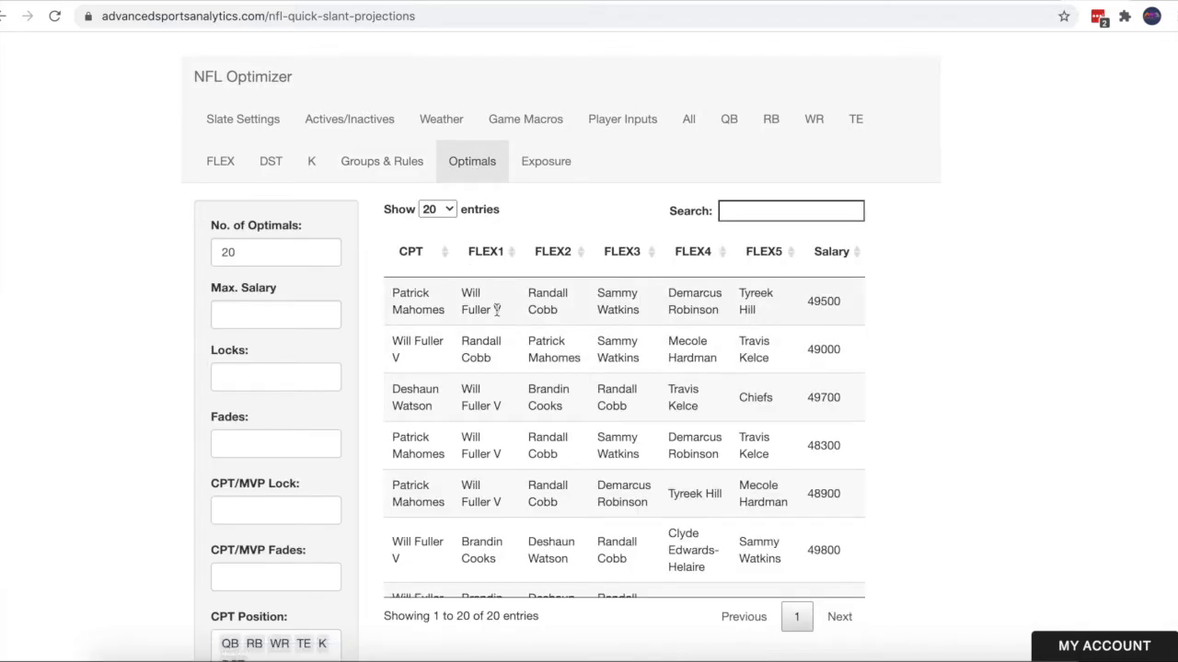
pyautogui.click(440, 306)
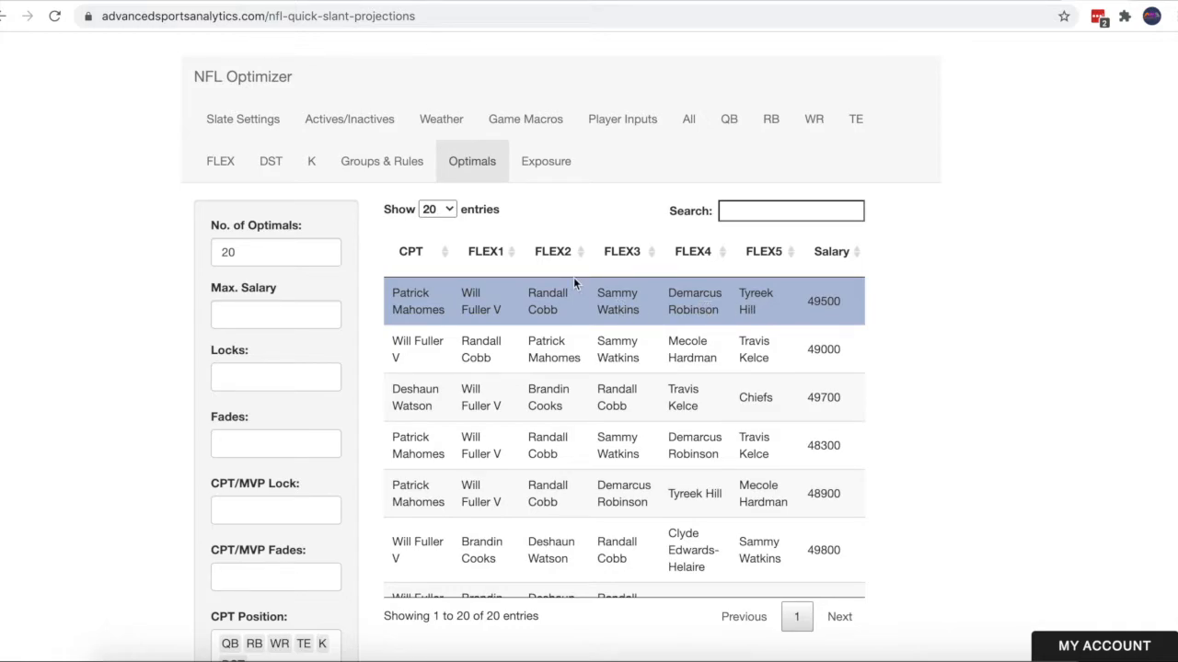
# Set both QB + own WR/TE and QB + oppt. WR/TE to 2 and check the first optimal lineup.
pyautogui.click(398, 165)
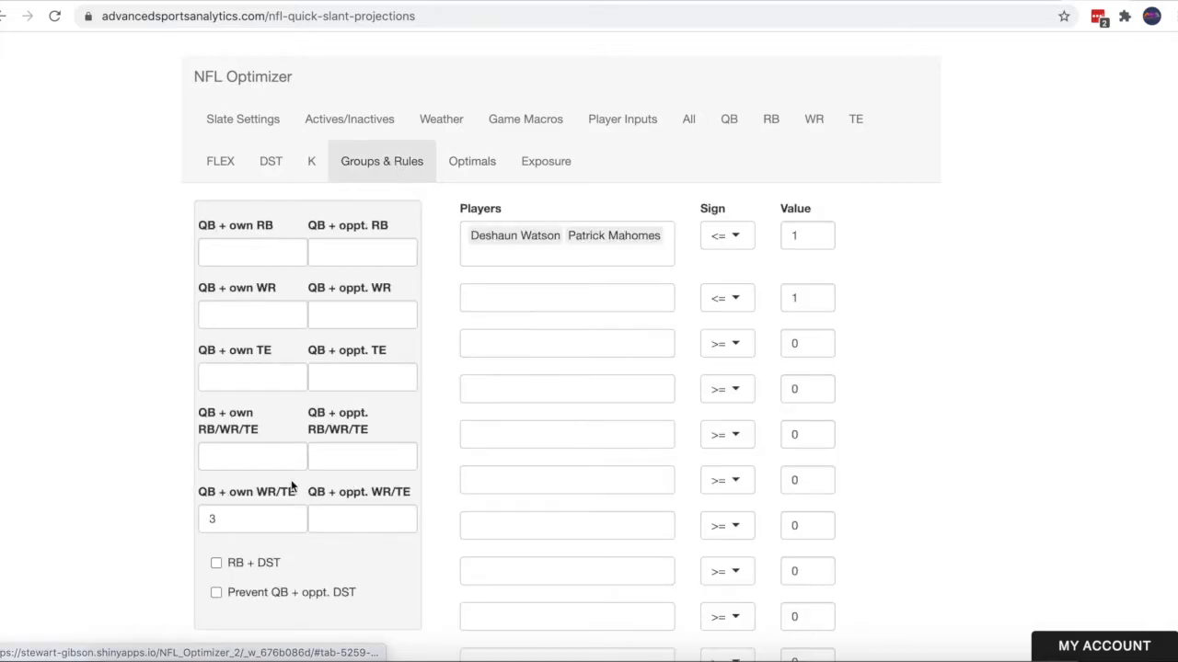
pyautogui.moveTo(246, 519); pyautogui.dragTo(182, 515)
pyautogui.write('2')
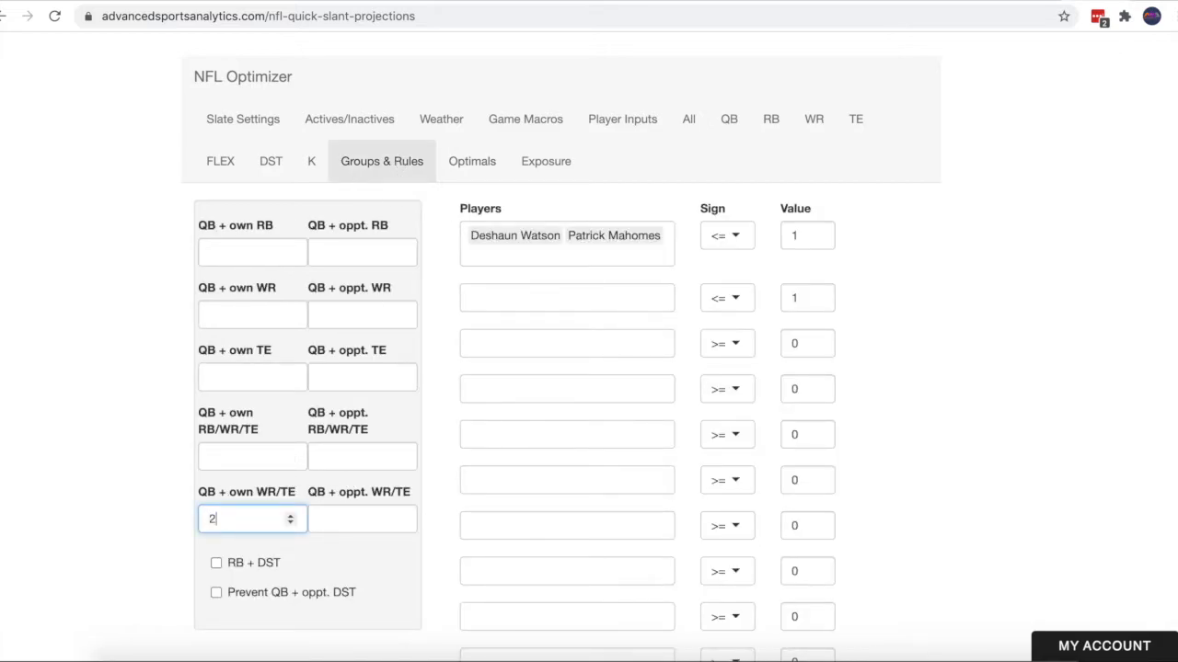
pyautogui.click(355, 518)
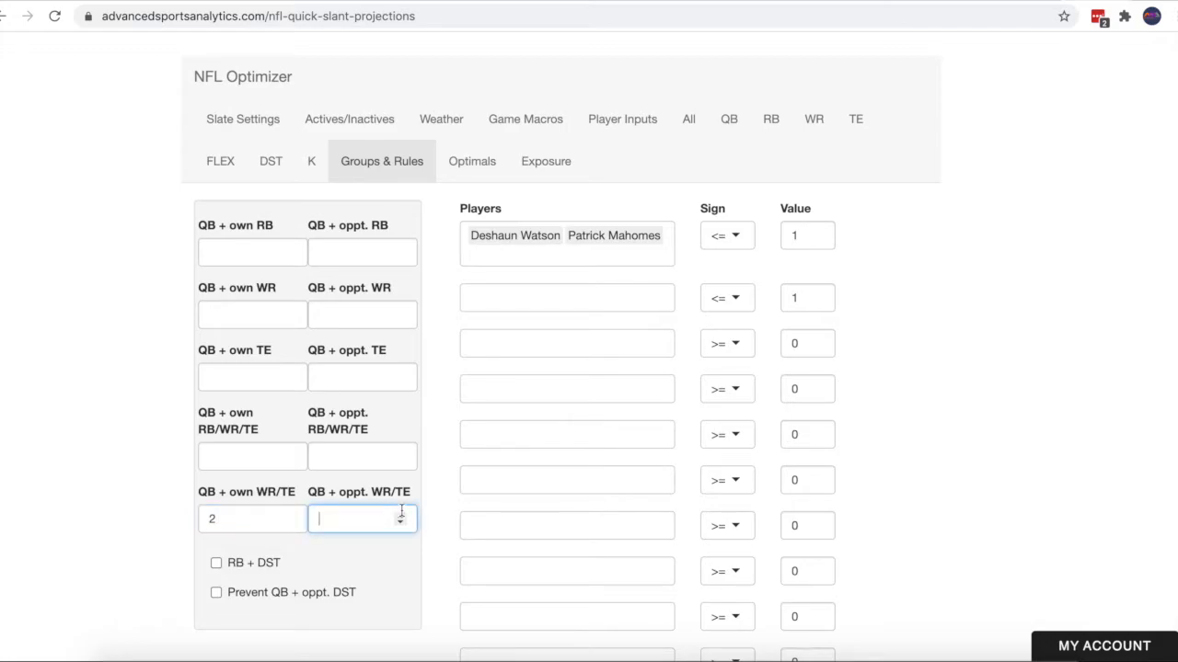
pyautogui.write('2')
pyautogui.click(472, 162)
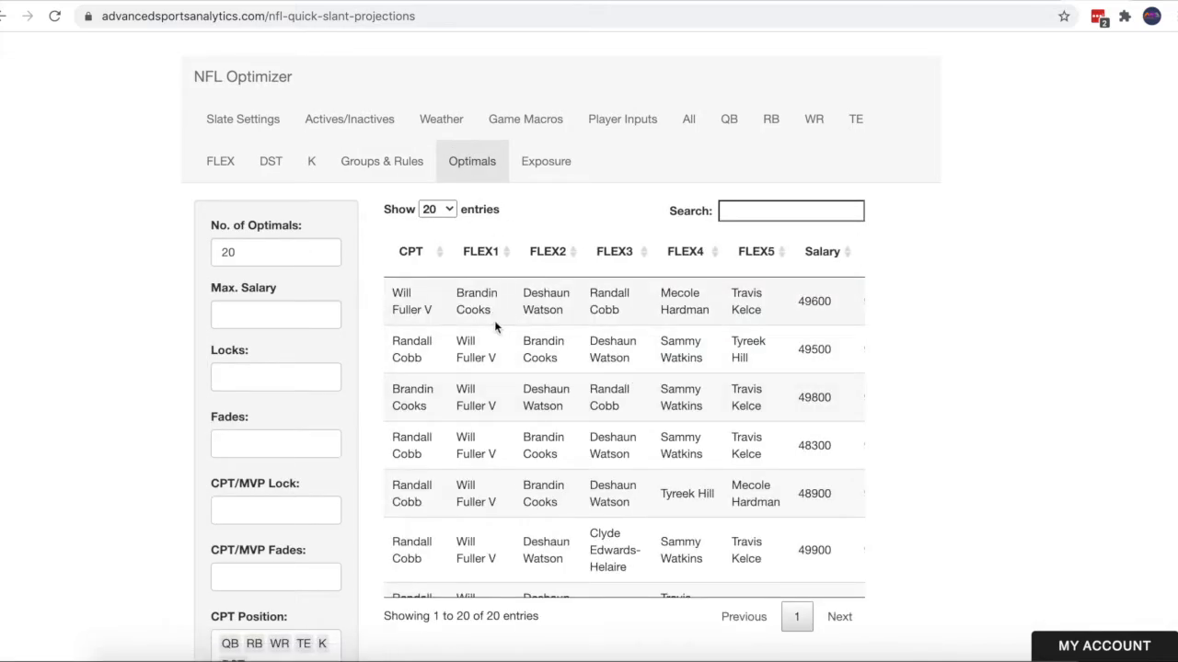
pyautogui.click(550, 304)
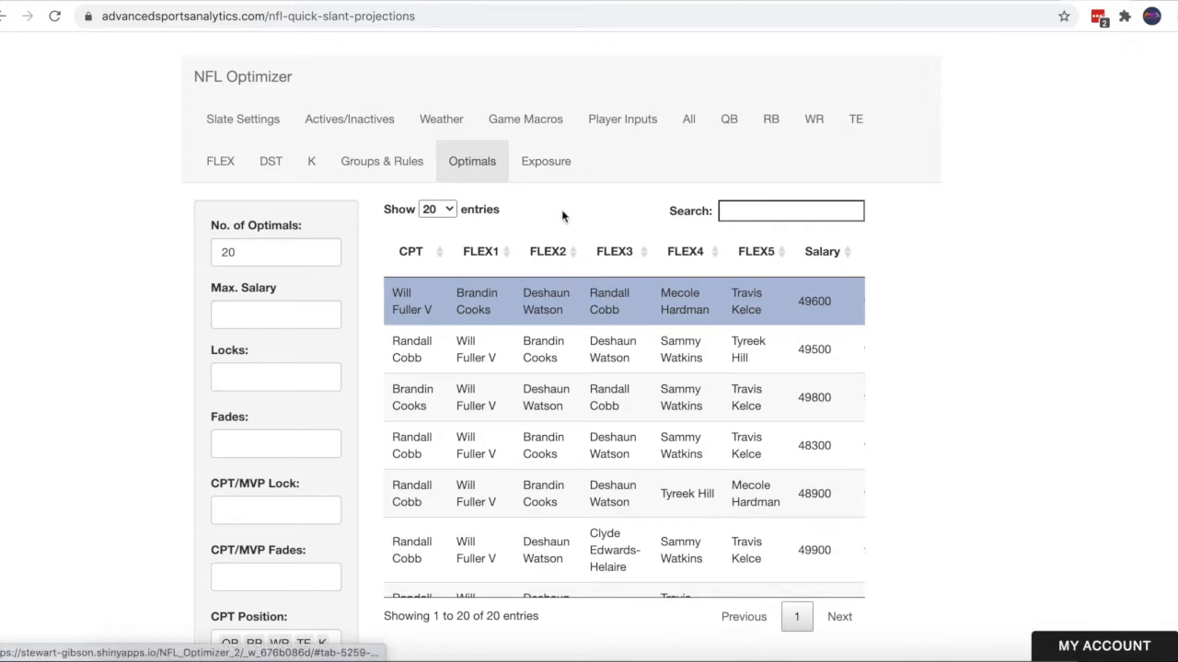
# Go back to the group rules and reload the page to reset the optimizer's slate, groups and stacking rules.
pyautogui.click(411, 160)
pyautogui.scroll(-1, 376, 347)
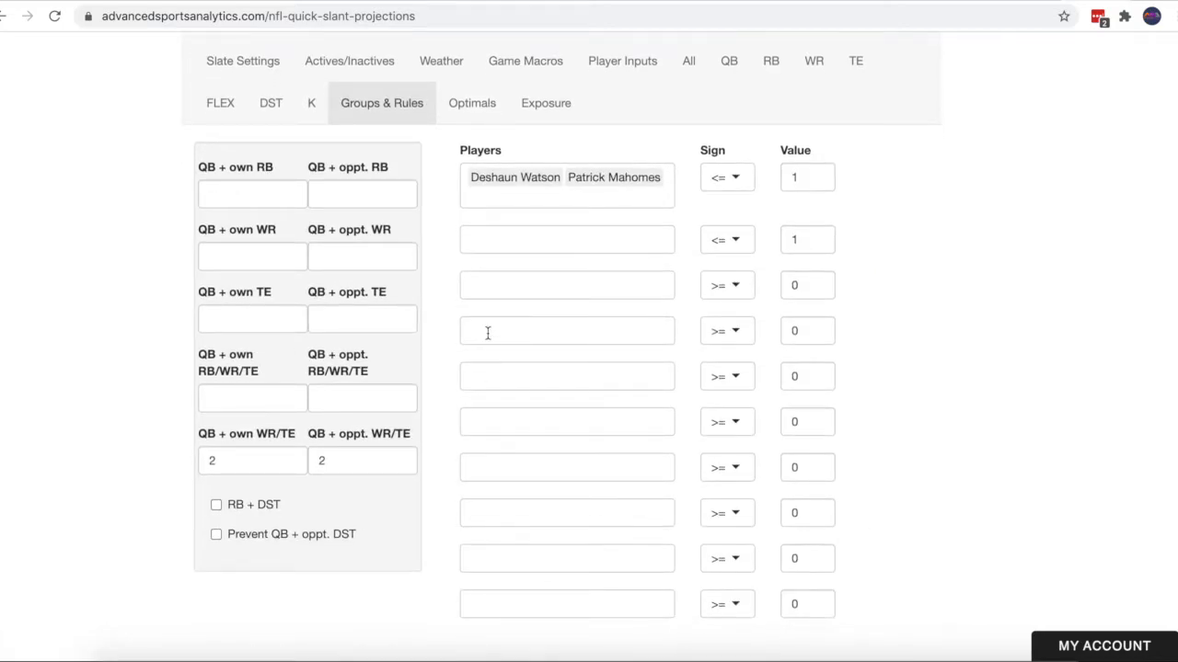
pyautogui.click(602, 204)
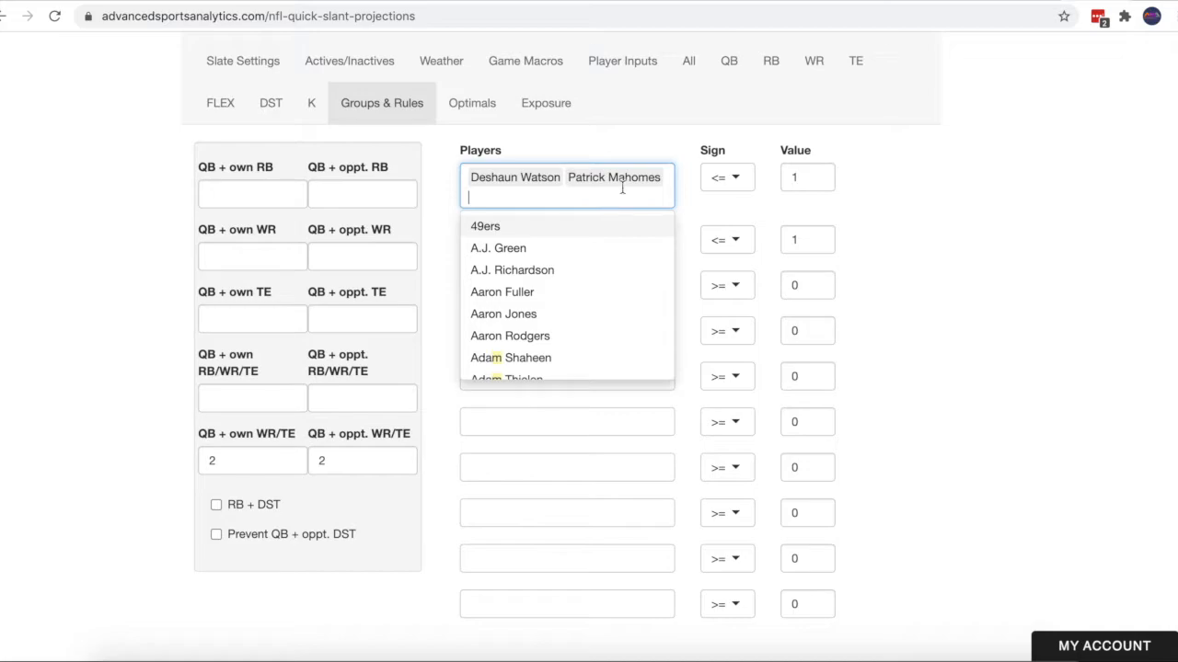
pyautogui.scroll(2, 709, 124)
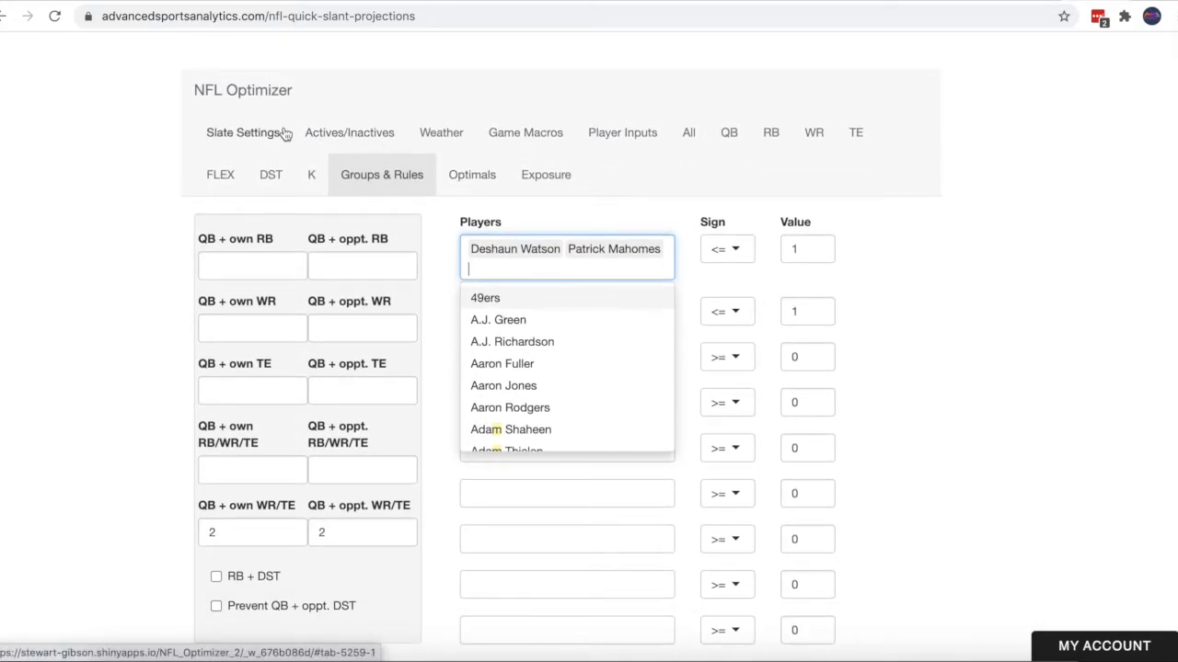
pyautogui.click(54, 16)
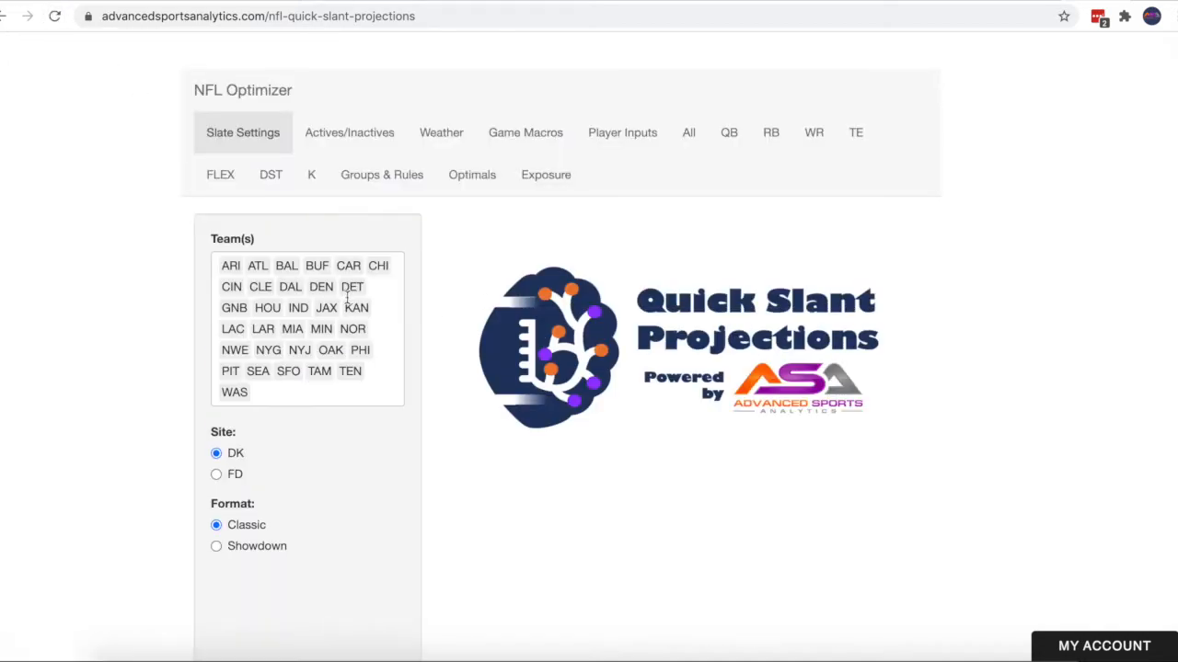
# Replace all the teams in the slate settings with HOU.
pyautogui.click(340, 392)
pyautogui.press('super+a')
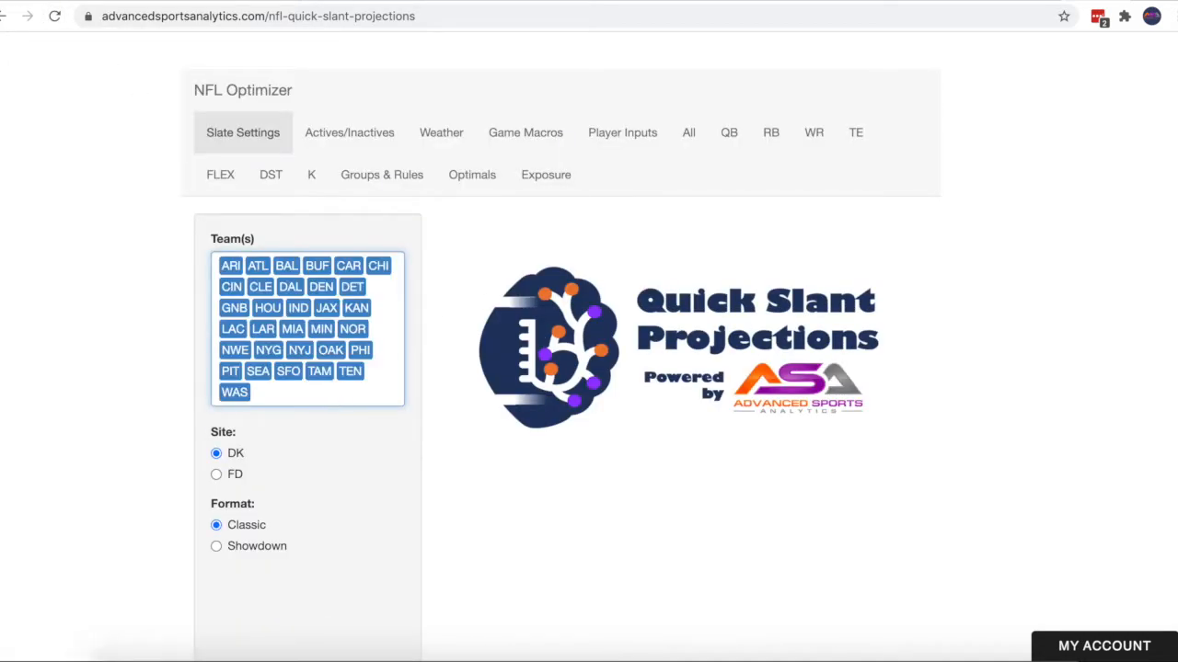
pyautogui.press('BackSpace')
pyautogui.write('hou')
pyautogui.press('Return')
pyautogui.click(166, 418)
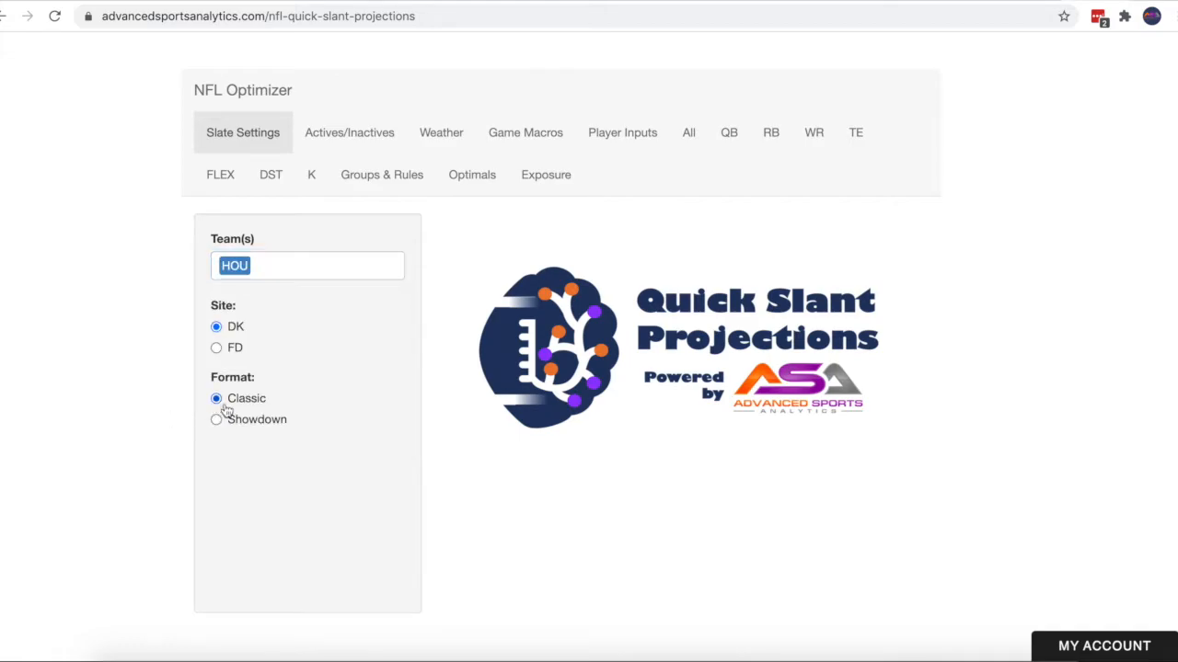
# Add KAN to the slate's teams, choose the Showdown format and generate the optimal lineups.
pyautogui.click(297, 267)
pyautogui.write('kan')
pyautogui.click(297, 304)
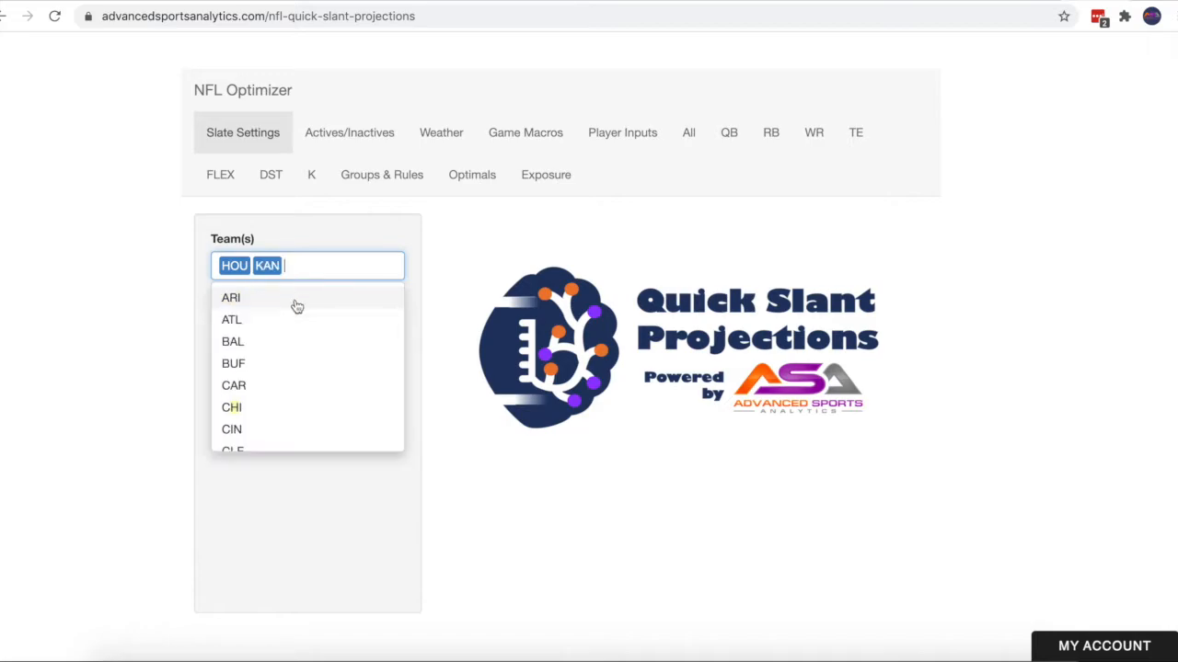
pyautogui.click(184, 451)
pyautogui.click(216, 419)
pyautogui.click(486, 184)
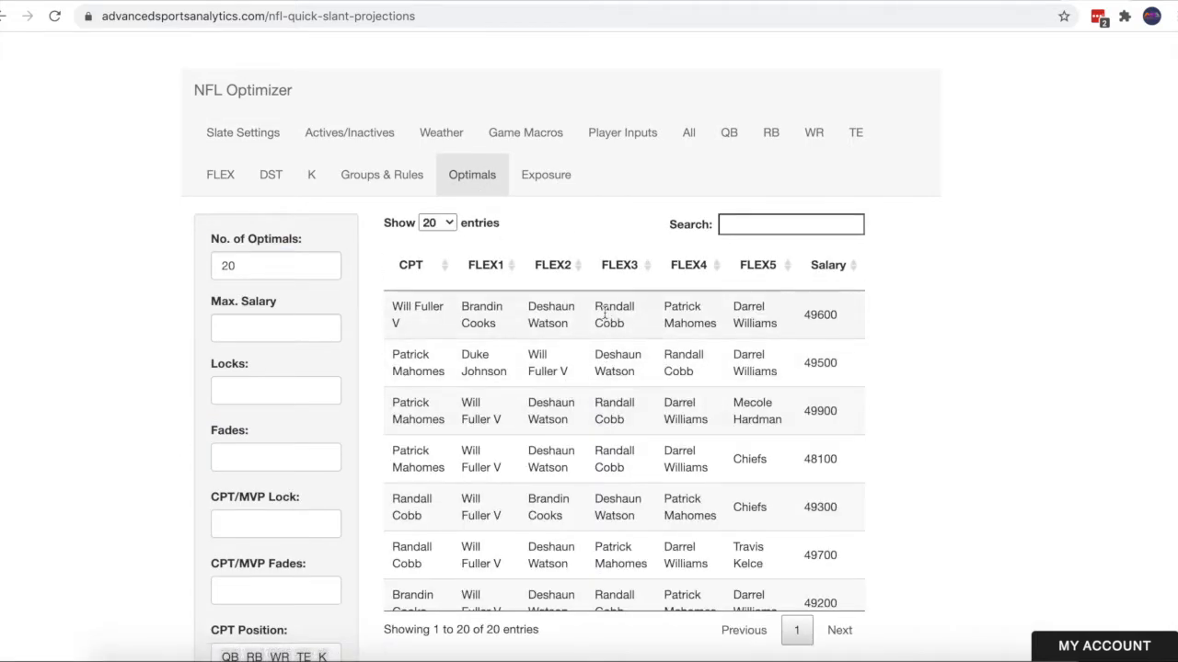
# Limit the optimal lineups to a maximum salary of 49000 and review the salaries of the resulting lineups.
pyautogui.scroll(-2, 125, 388)
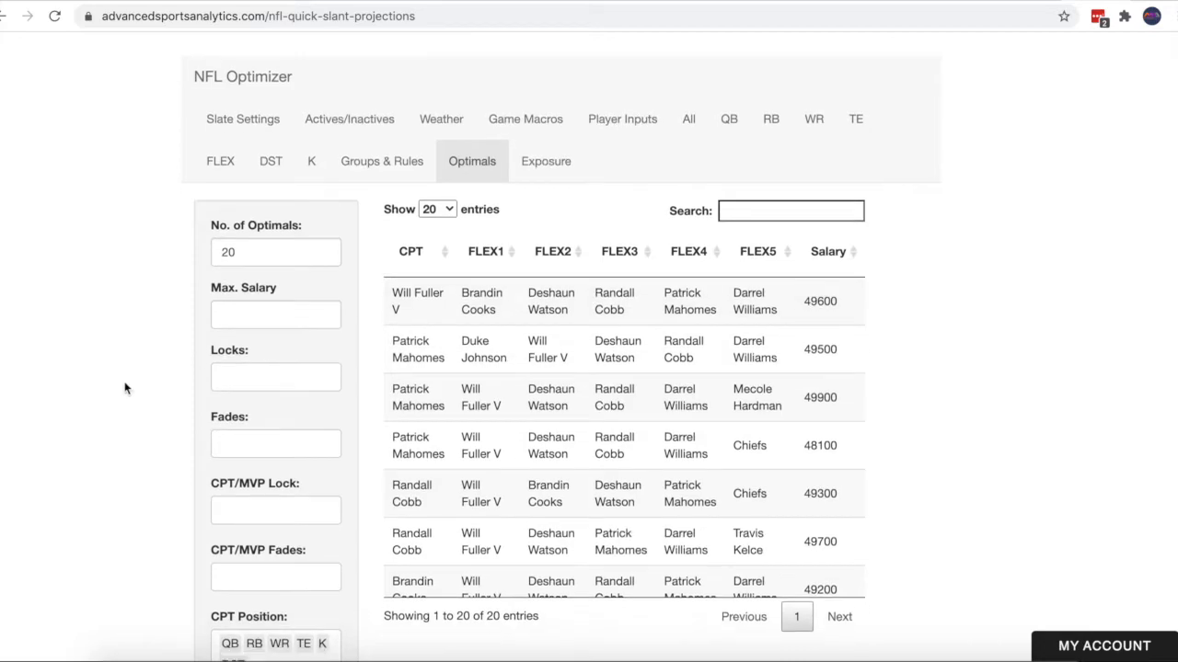
pyautogui.scroll(1, 126, 388)
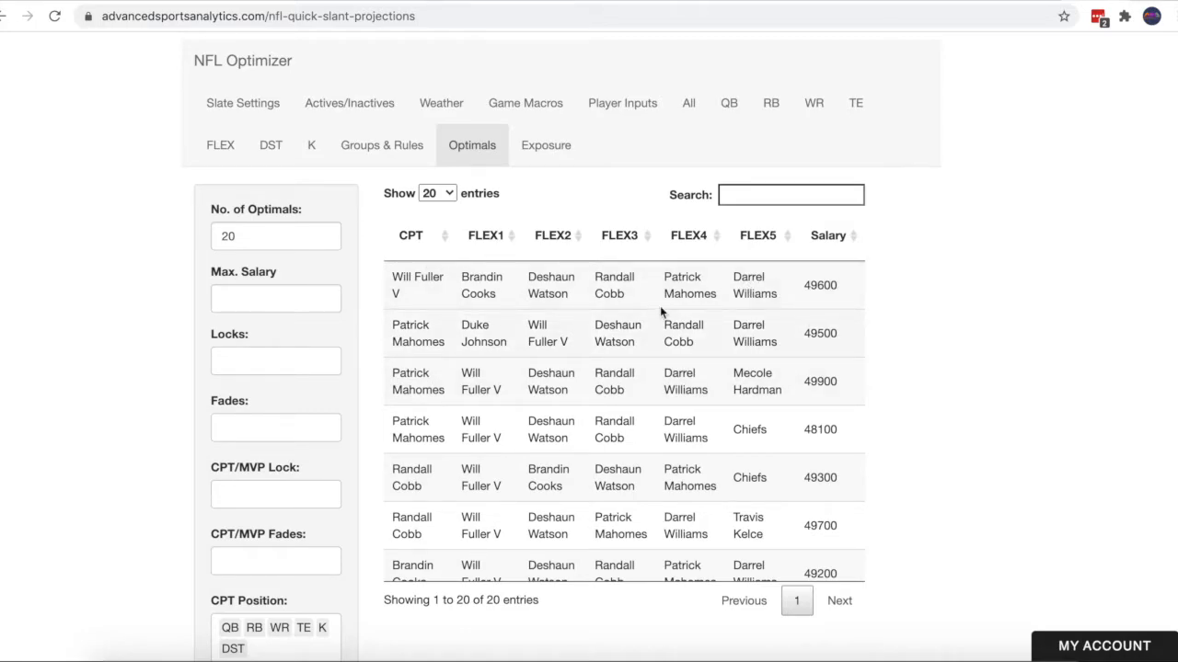
pyautogui.click(277, 304)
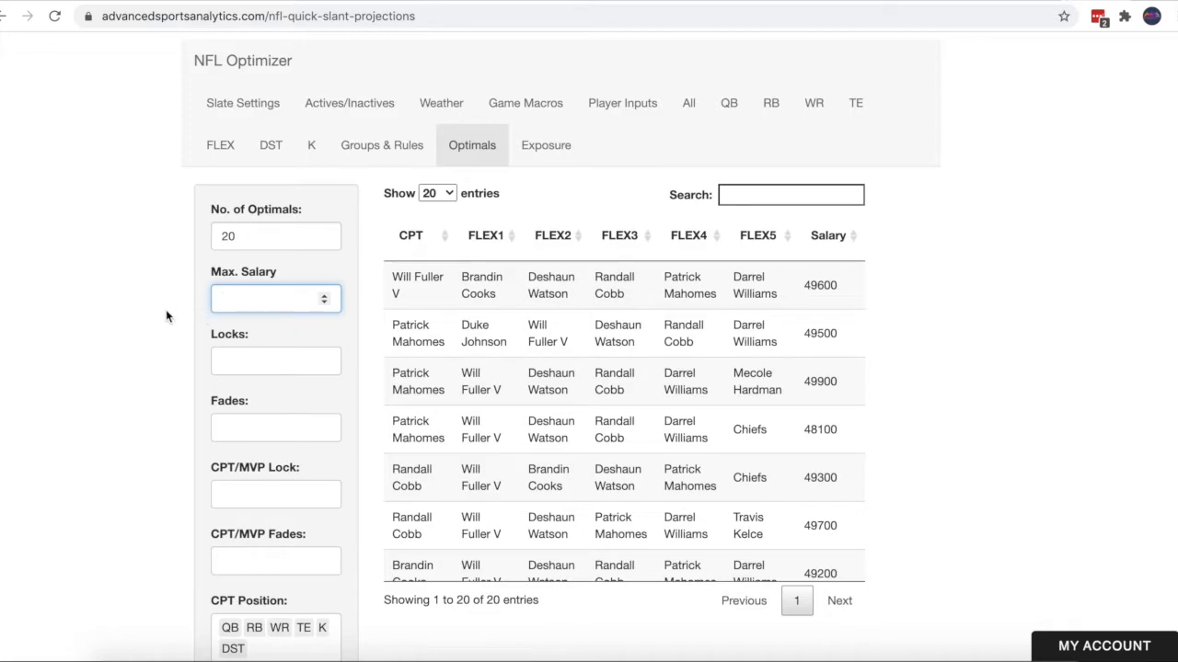
pyautogui.write('49000')
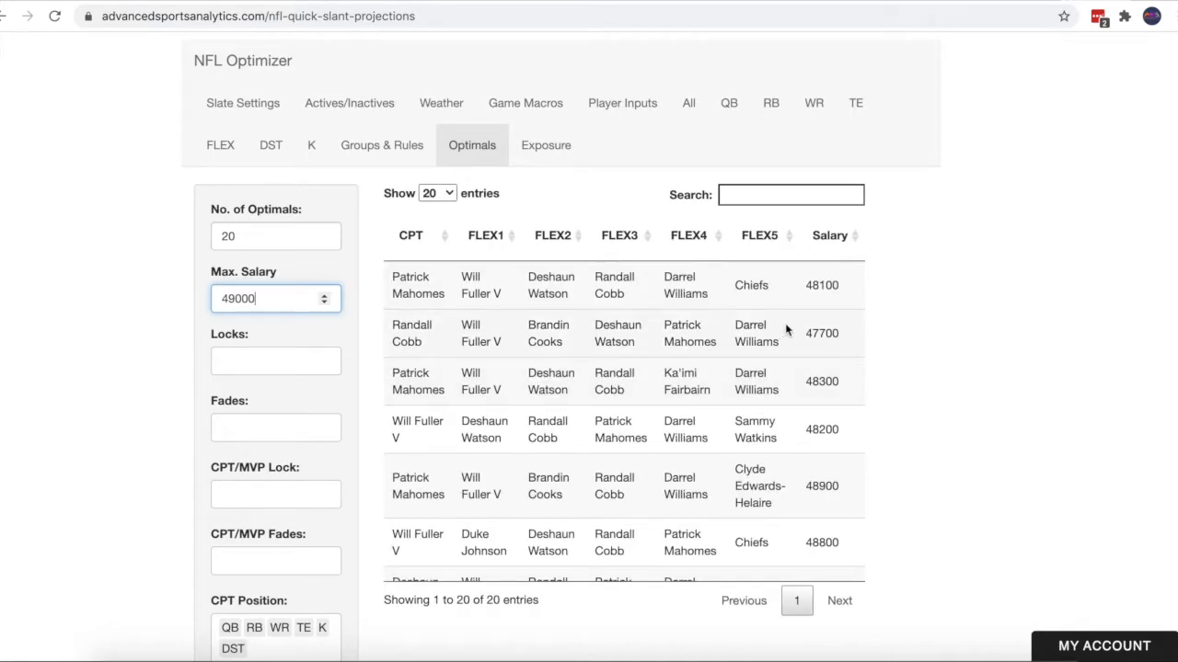
pyautogui.scroll(-3, 834, 532)
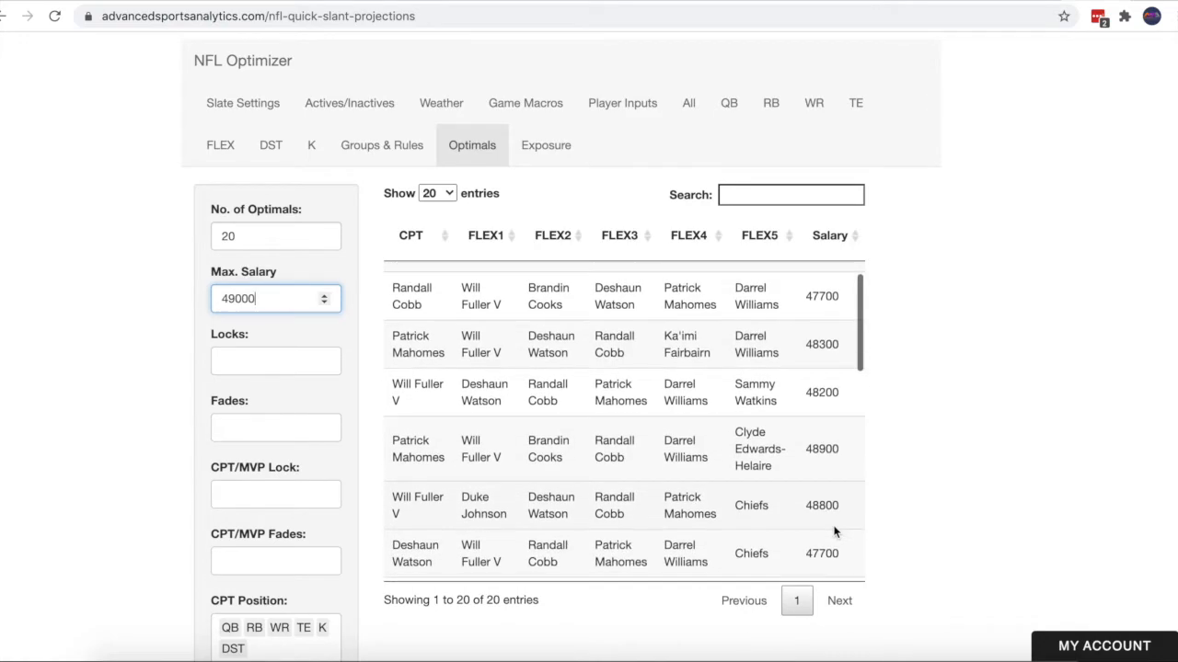
pyautogui.scroll(3, 835, 532)
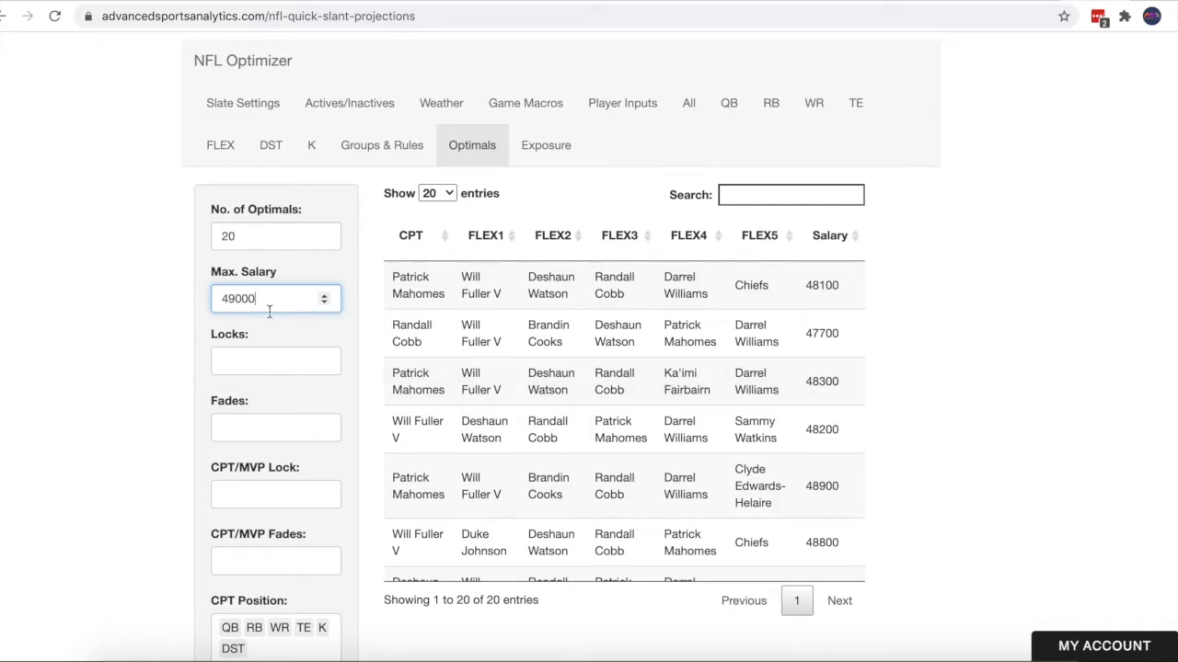
# Clear the maximum salary limit and look over the captain and stack settings for the optimal lineups.
pyautogui.press('BackSpace')
pyautogui.press('BackSpace')
pyautogui.press('BackSpace')
pyautogui.press('BackSpace')
pyautogui.click(113, 331)
pyautogui.scroll(-3, 165, 428)
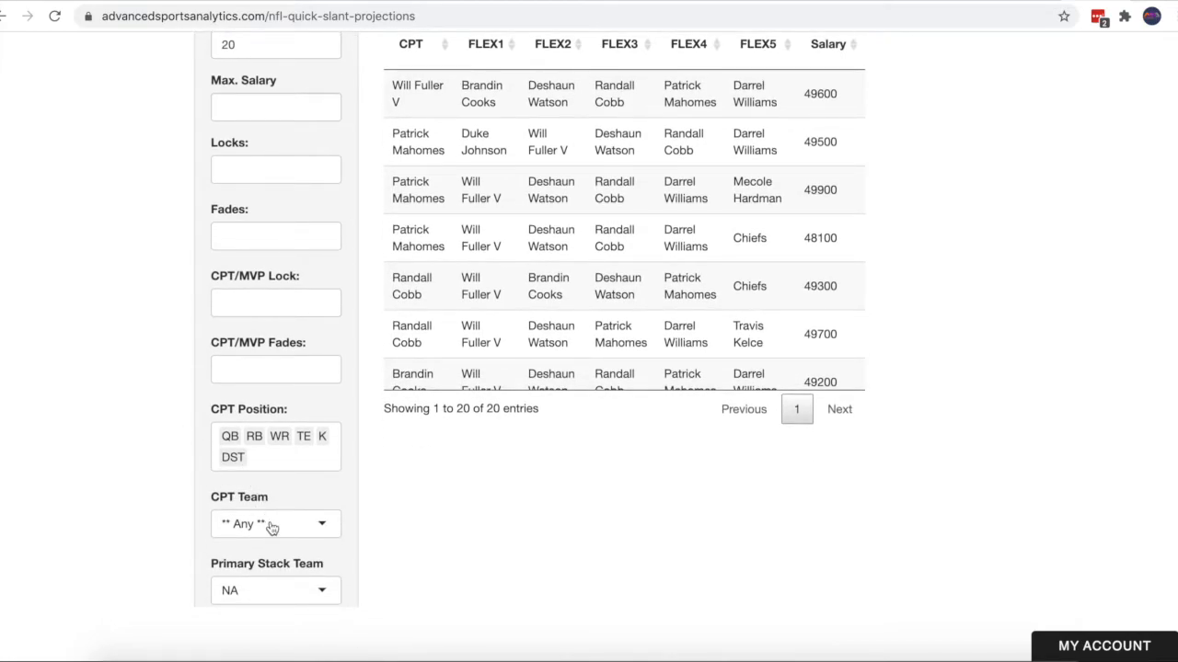
pyautogui.scroll(-3, 257, 424)
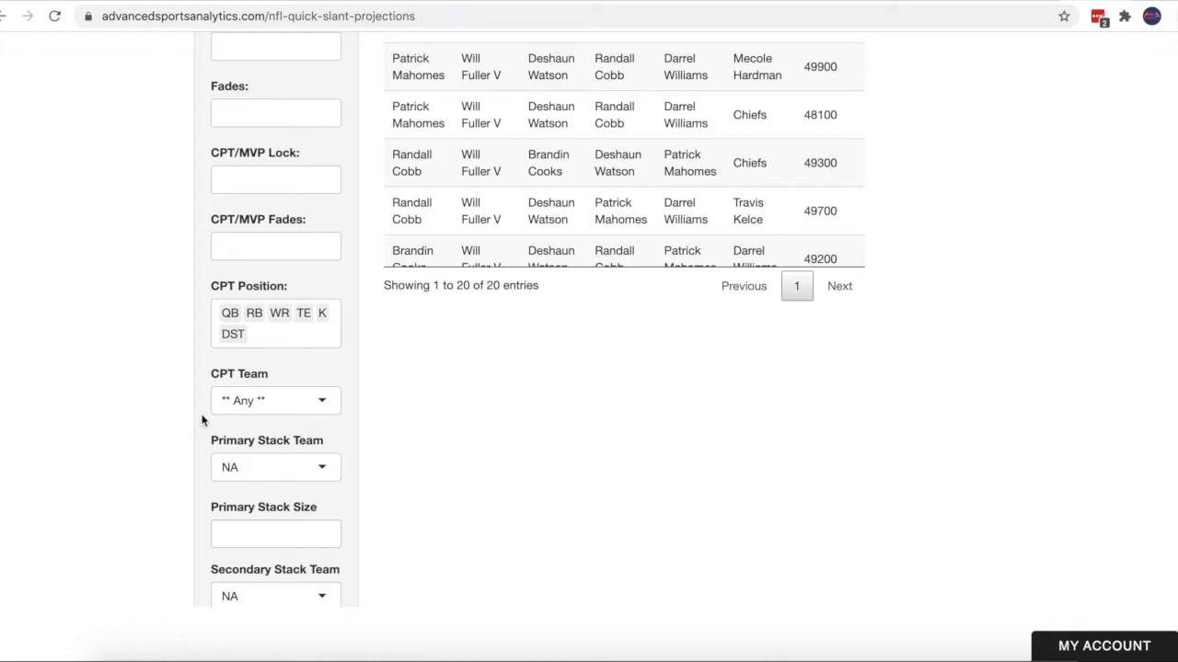
# Check the captain position options and compare the HOU and KAN over/under and spread inputs with the current optimal lineups.
pyautogui.scroll(1, 203, 420)
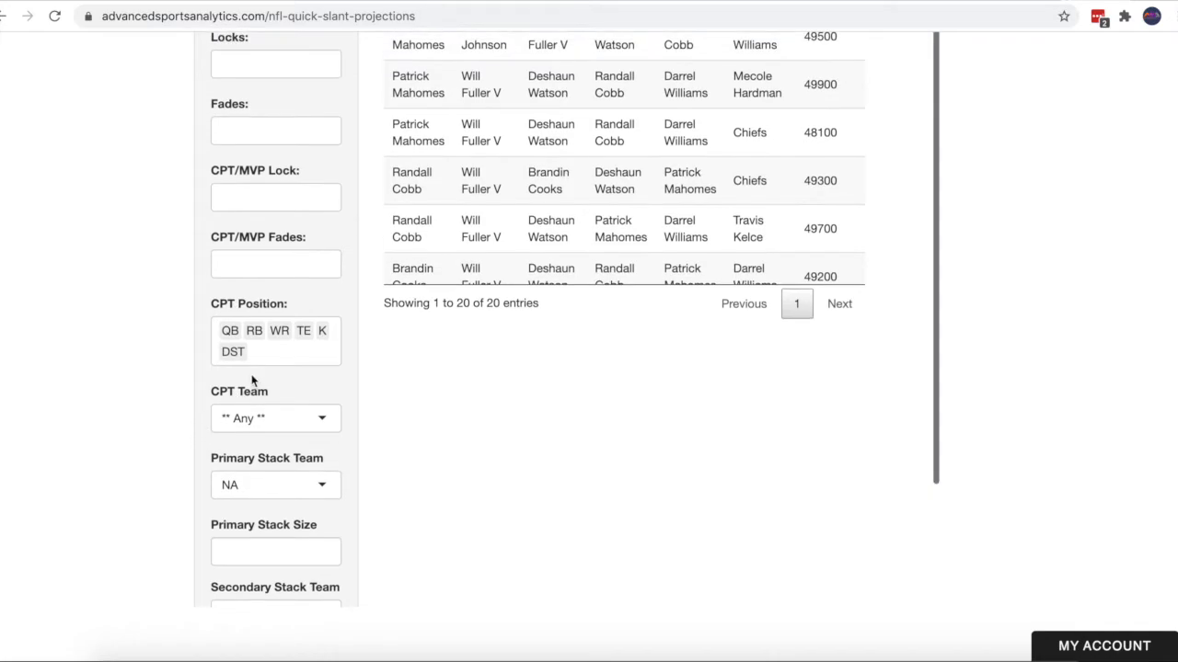
pyautogui.click(268, 353)
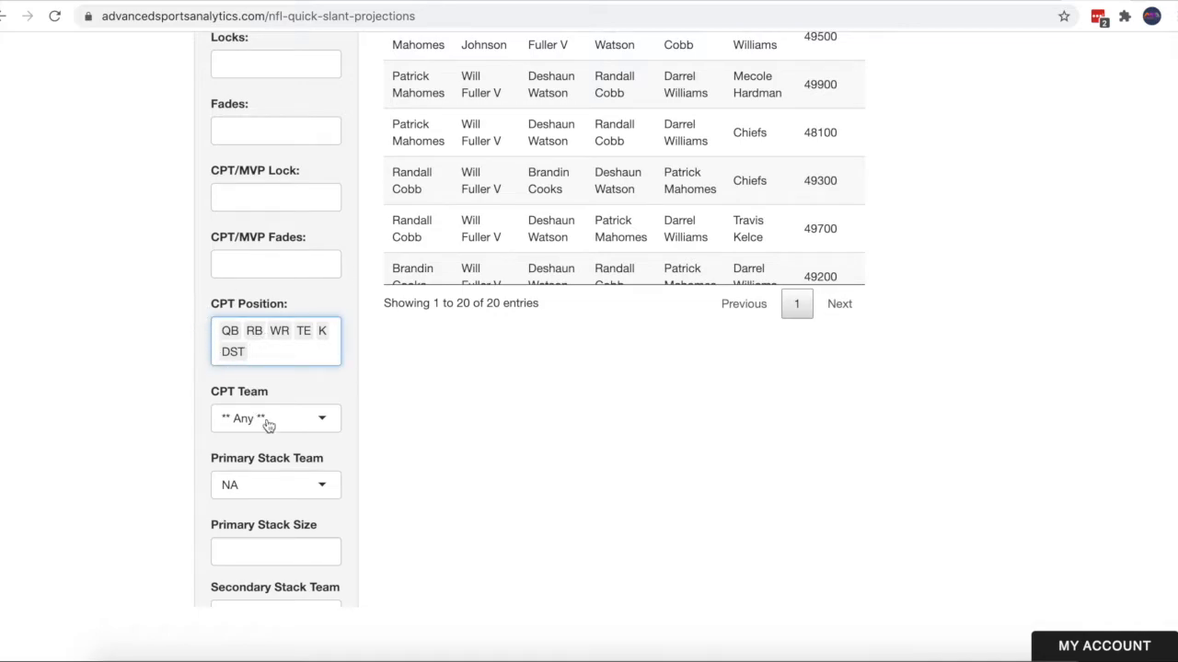
pyautogui.scroll(3, 278, 303)
pyautogui.scroll(5, 278, 304)
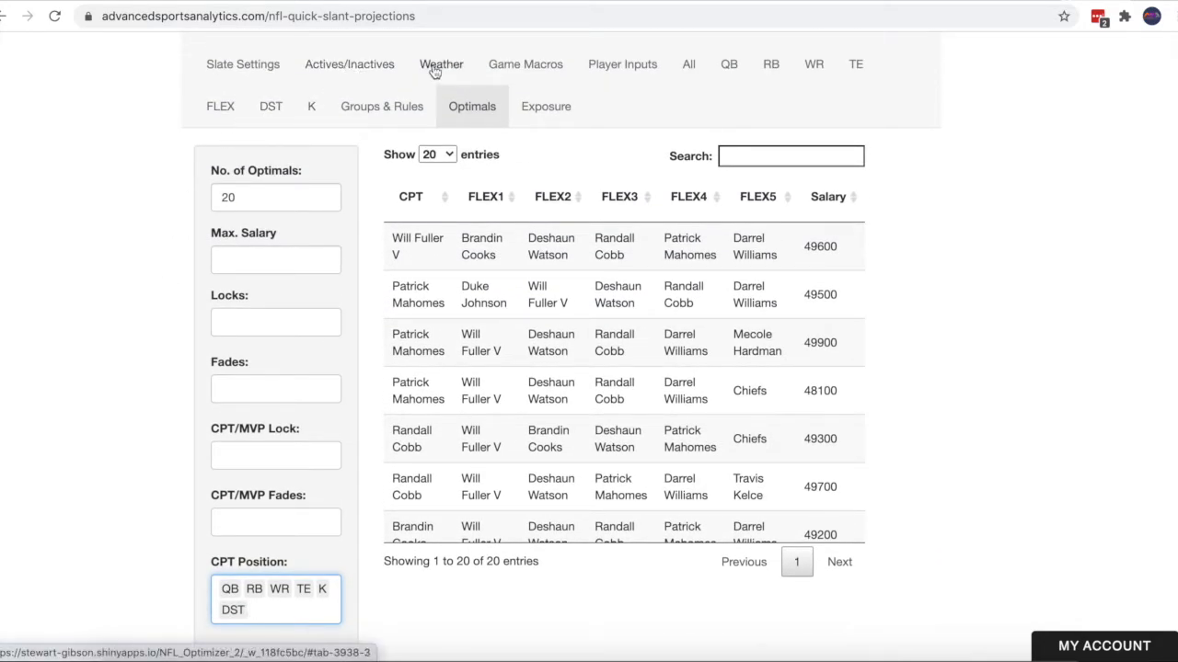
pyautogui.click(524, 68)
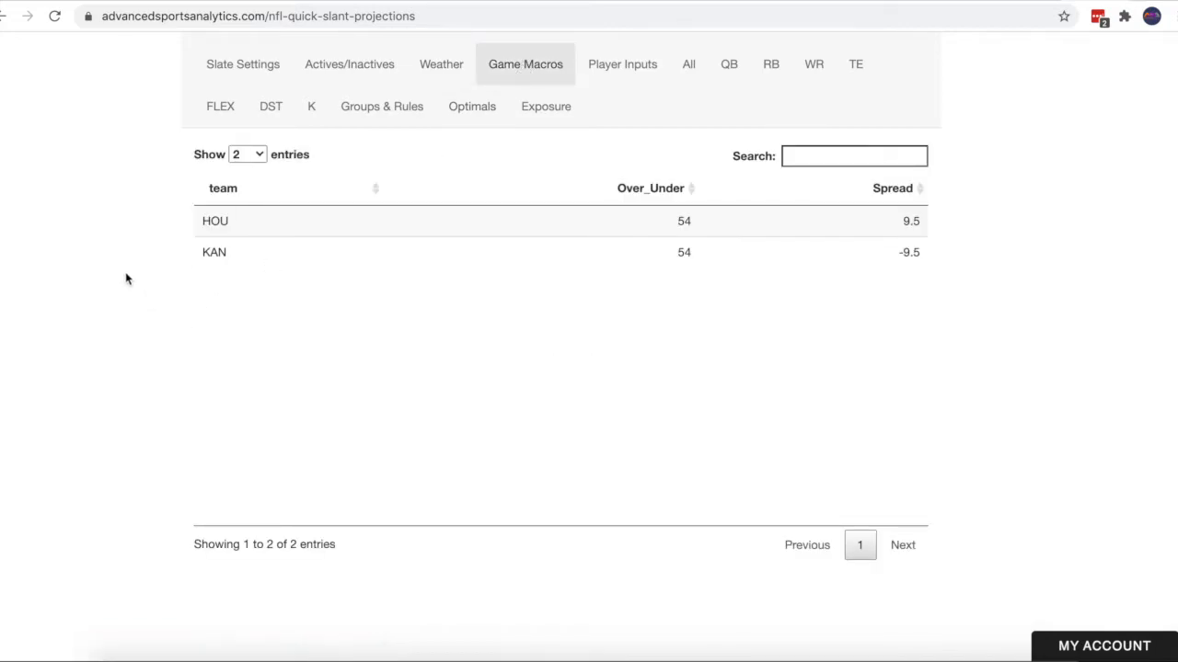
pyautogui.click(482, 112)
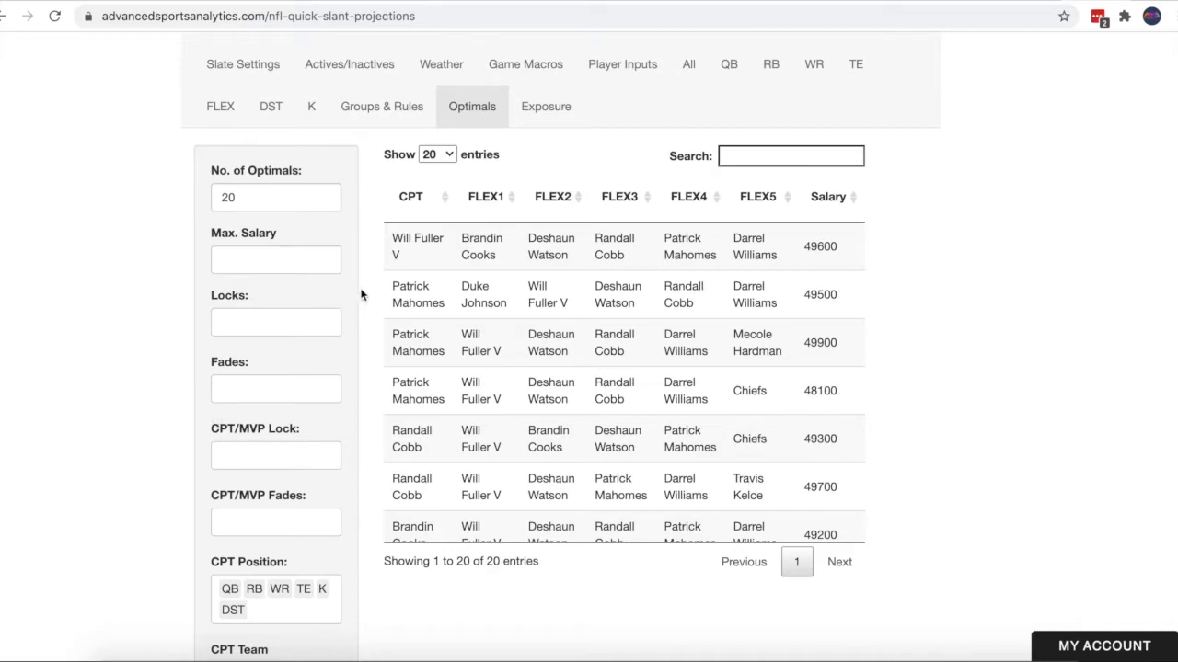
# Set the over/under to 63 for both HOU and KAN in the game macros.
pyautogui.click(508, 73)
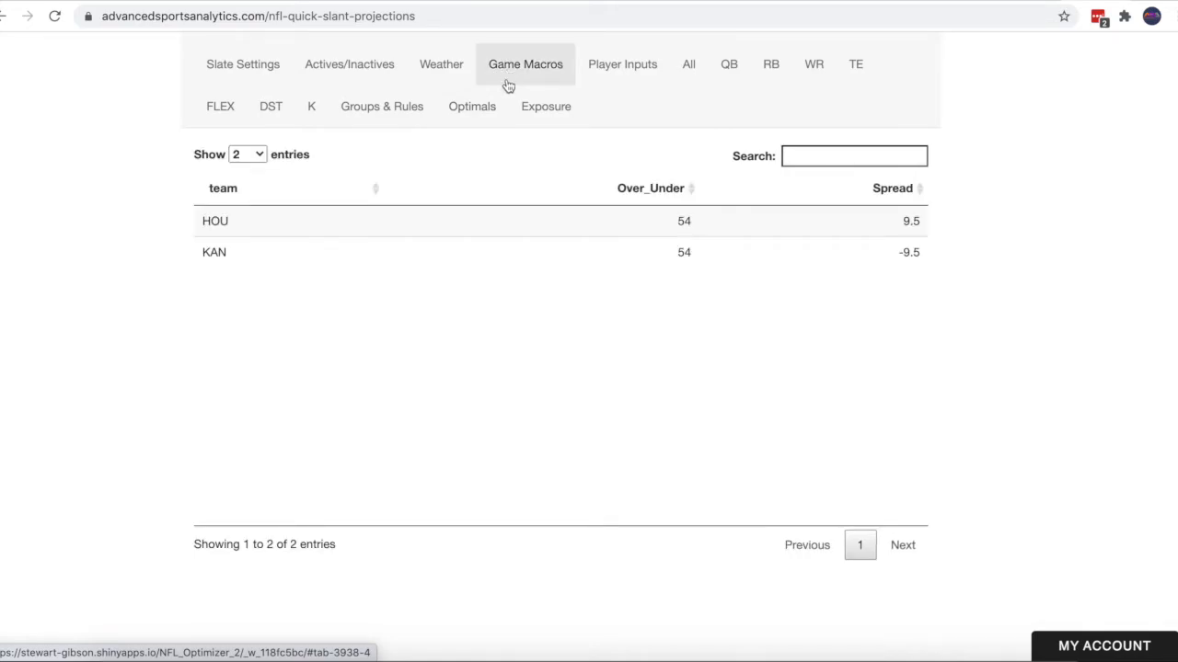
pyautogui.doubleClick(684, 220)
pyautogui.press('BackSpace')
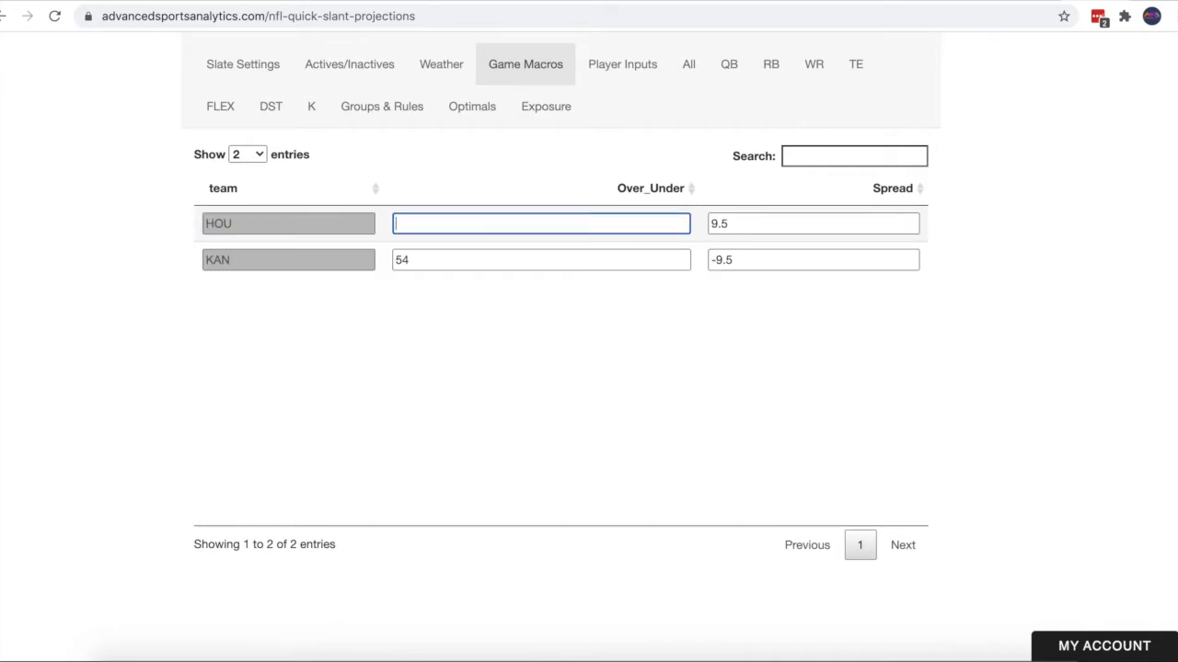
pyautogui.write('63')
pyautogui.doubleClick(552, 261)
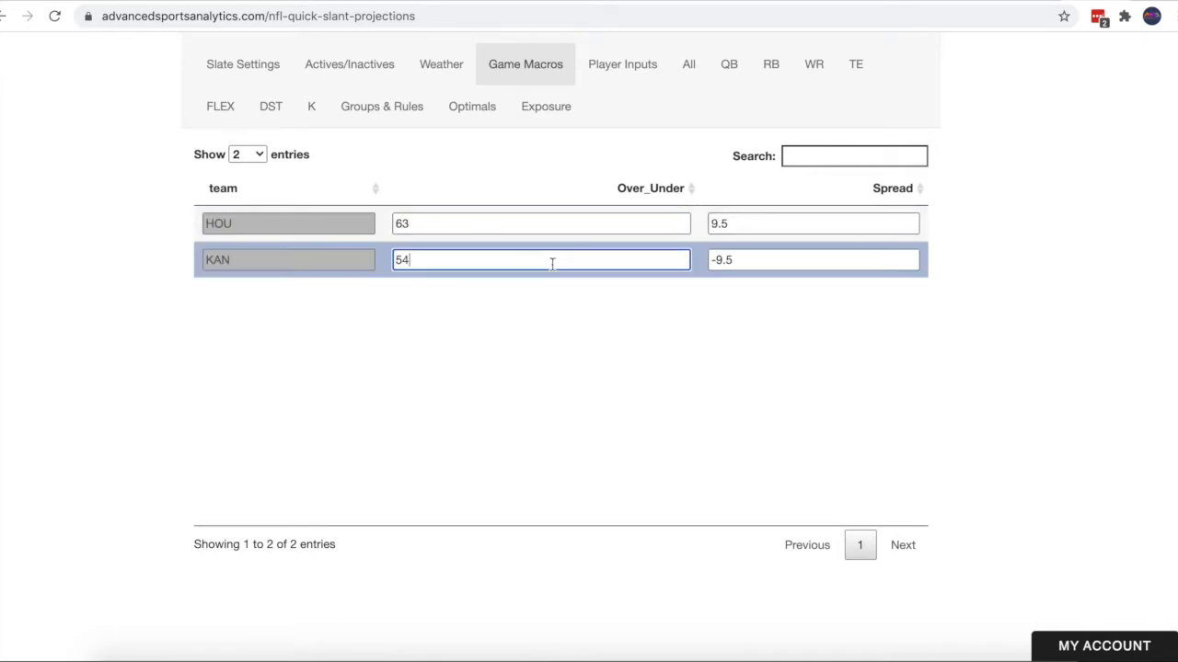
pyautogui.write('63')
# Set the spread to 16 for HOU and -16 for KAN, and save the game macro edits.
pyautogui.click(740, 226)
pyautogui.moveTo(741, 226); pyautogui.dragTo(694, 229)
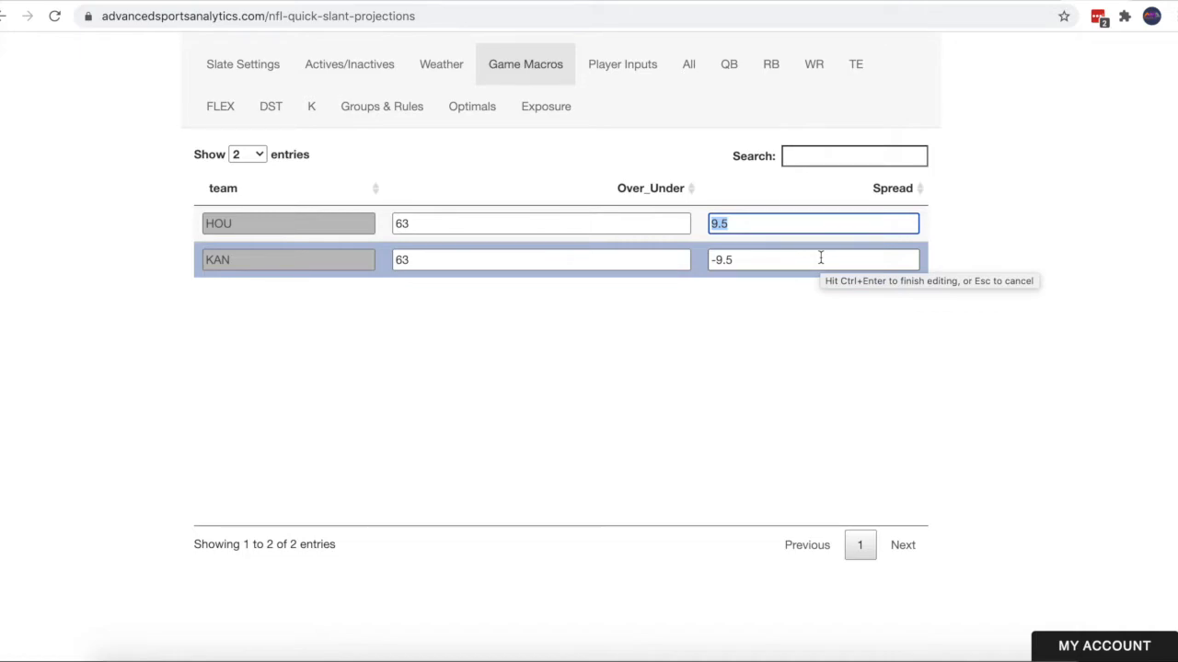
pyautogui.write('16')
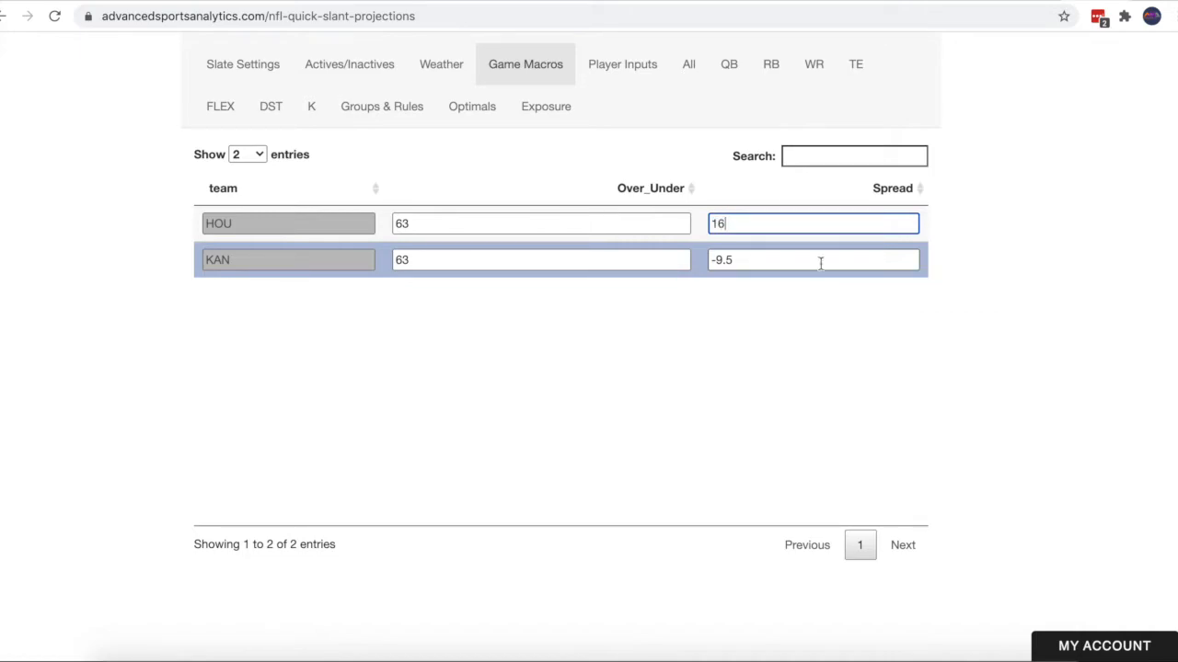
pyautogui.moveTo(801, 265); pyautogui.dragTo(673, 241)
pyautogui.write('-16')
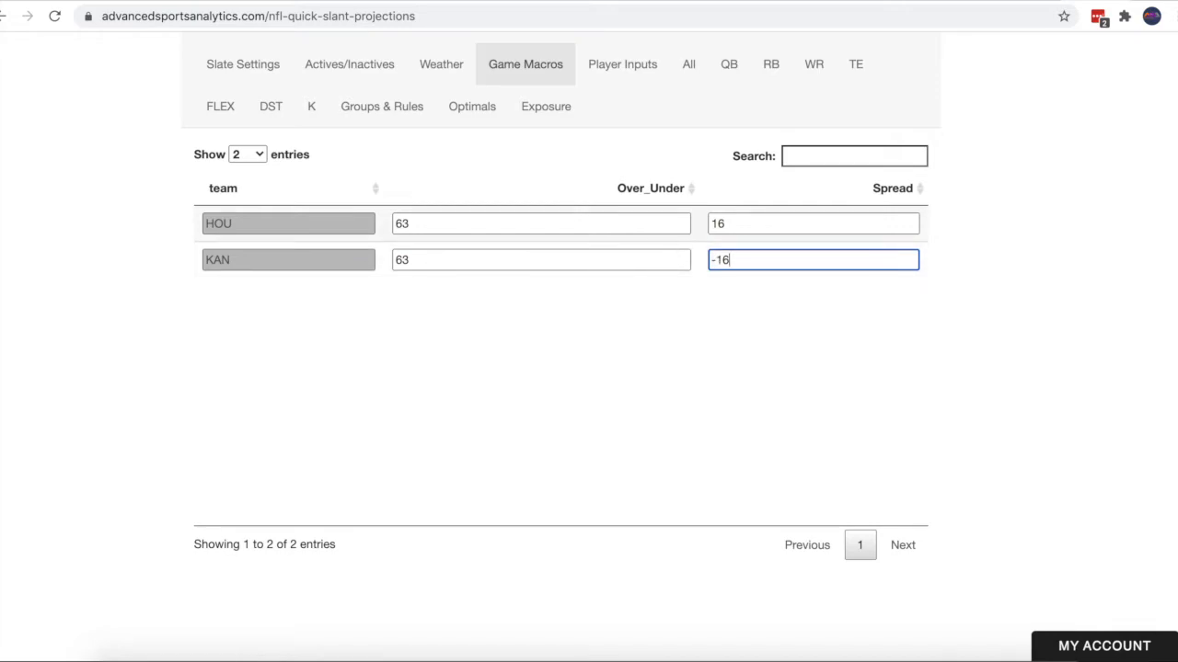
pyautogui.hotkey('ctrl', 'Return')
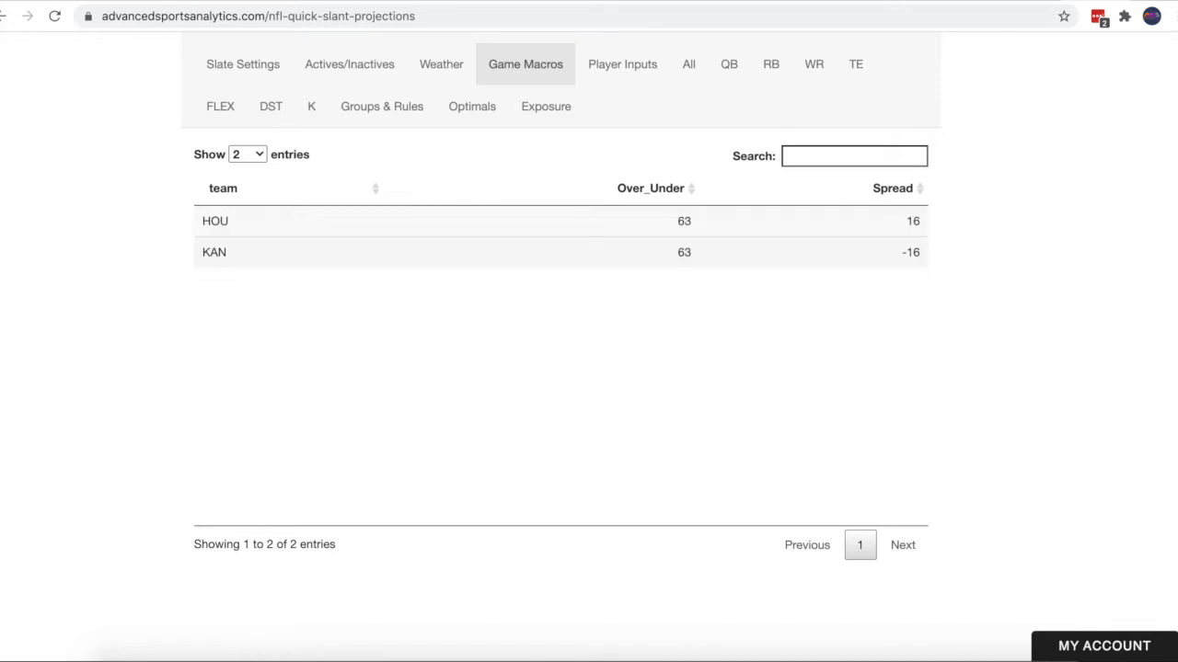
# Review the projections of all players and the optimal lineups recalculated from the edited game macros.
pyautogui.scroll(1, 634, 299)
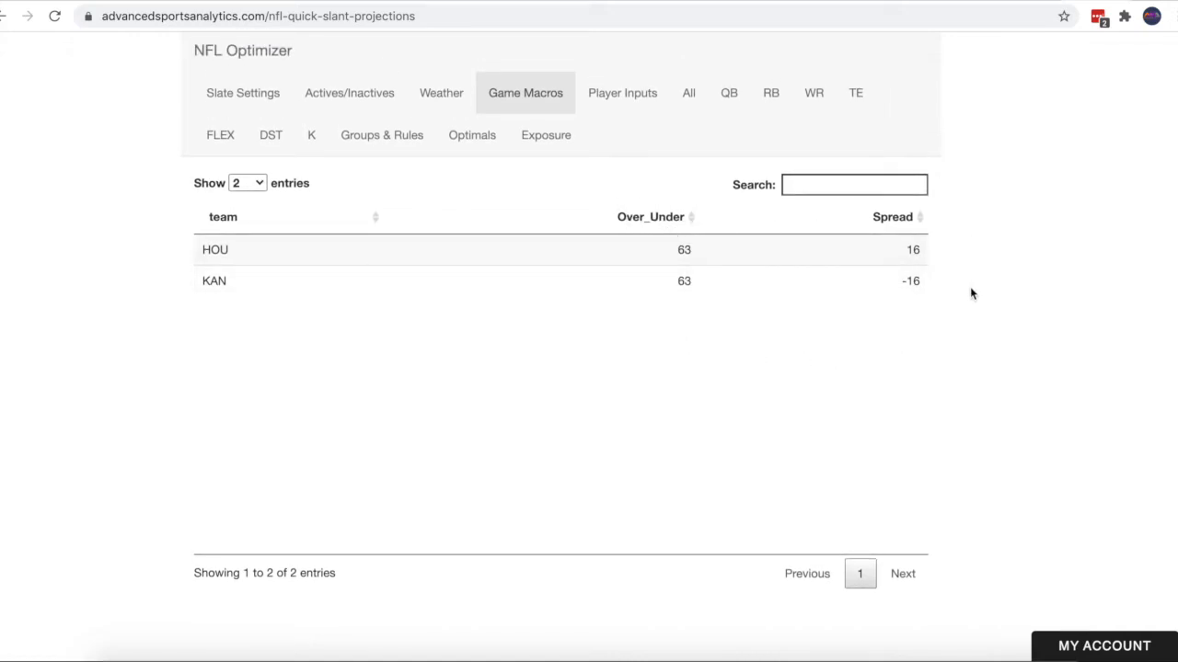
pyautogui.click(688, 97)
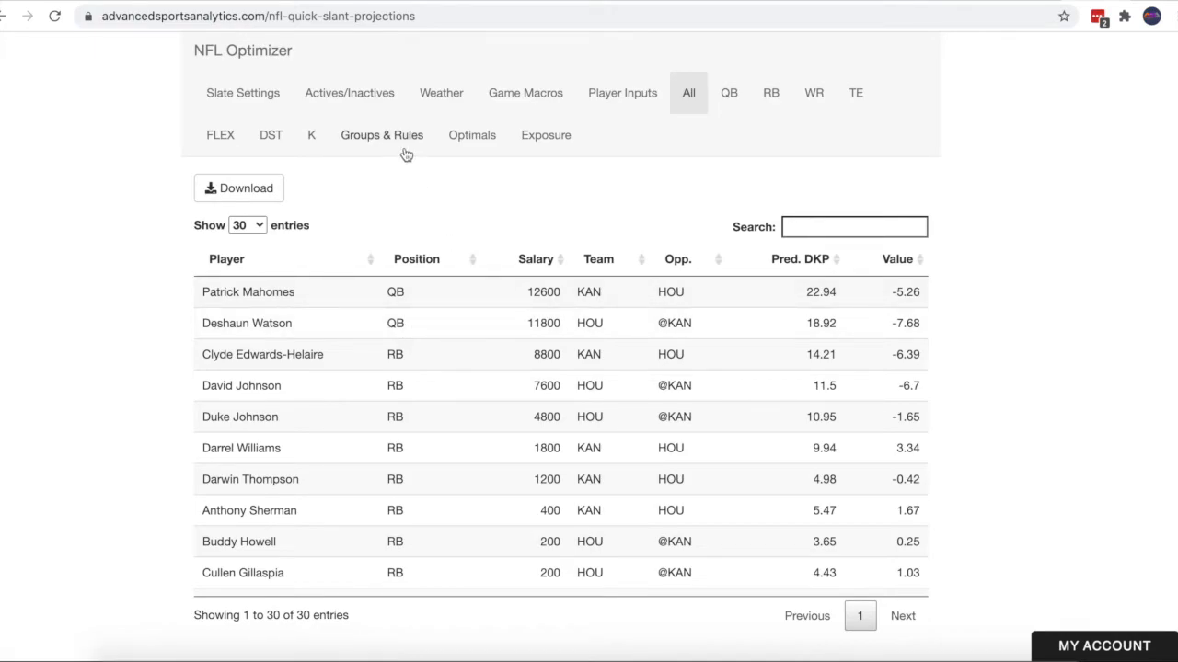
pyautogui.click(457, 140)
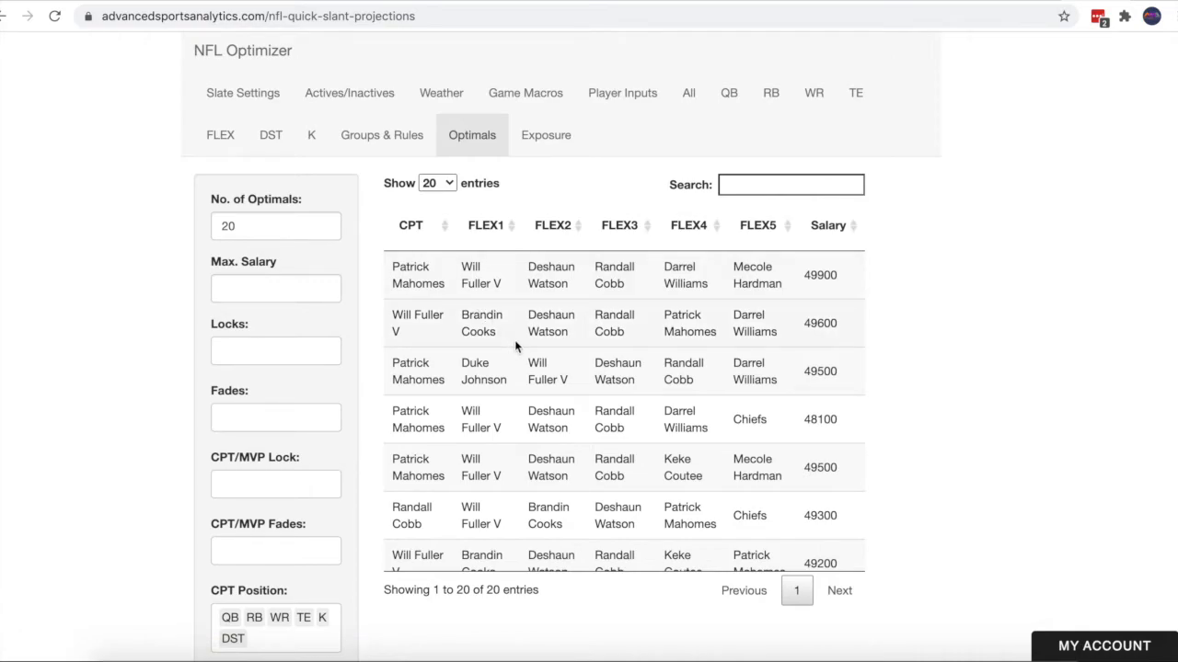
# Restrict the captain positions to RB and WR and look through the resulting optimal lineups.
pyautogui.scroll(-1, 145, 438)
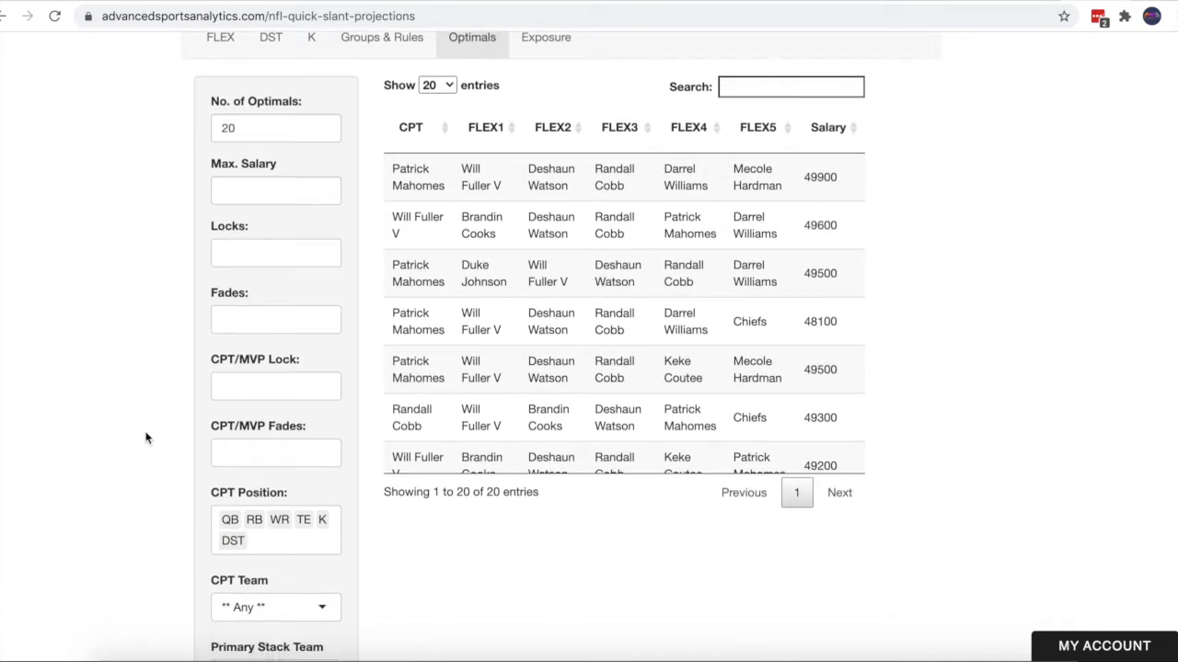
pyautogui.scroll(-1, 145, 438)
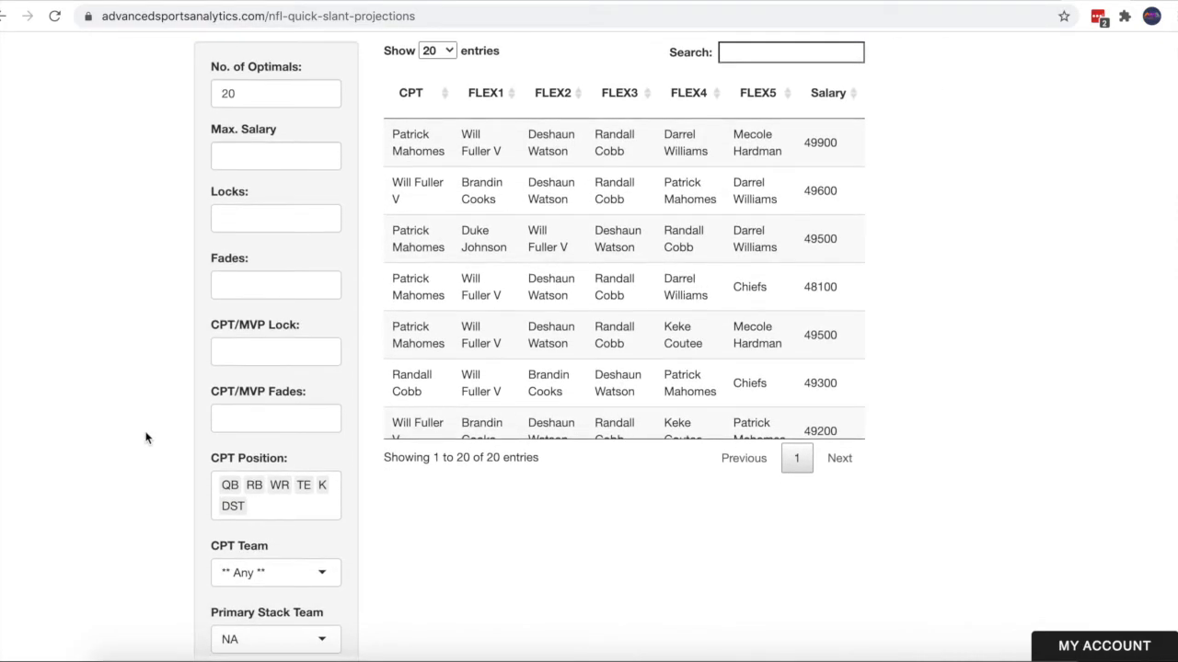
pyautogui.click(231, 492)
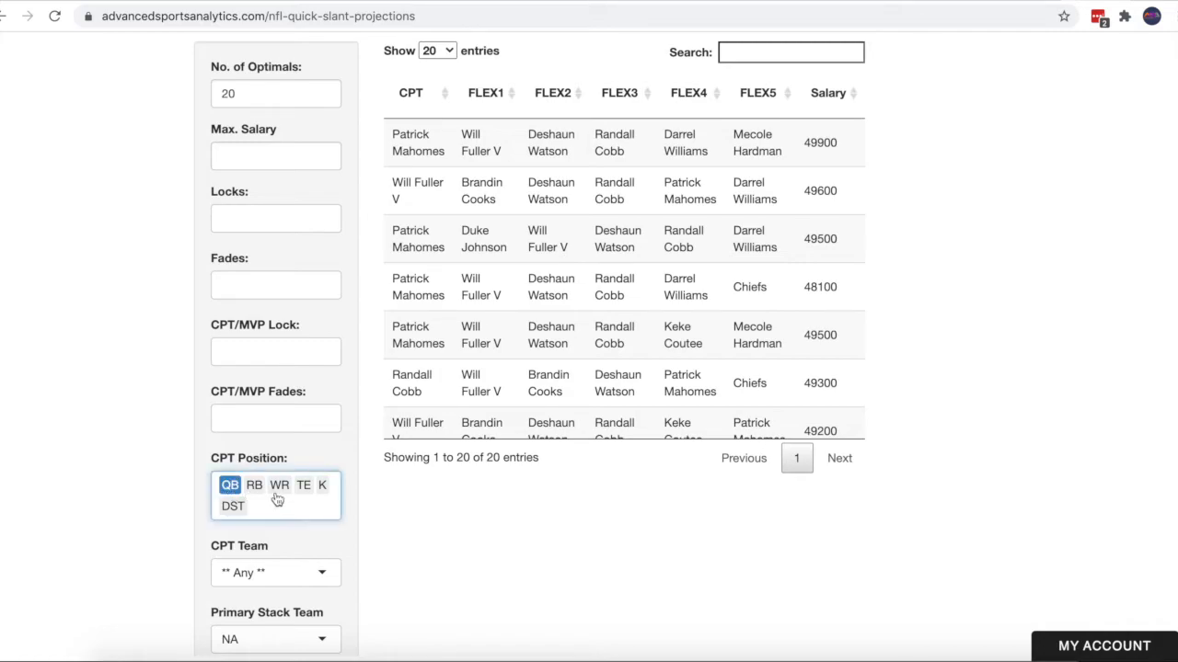
pyautogui.press('BackSpace')
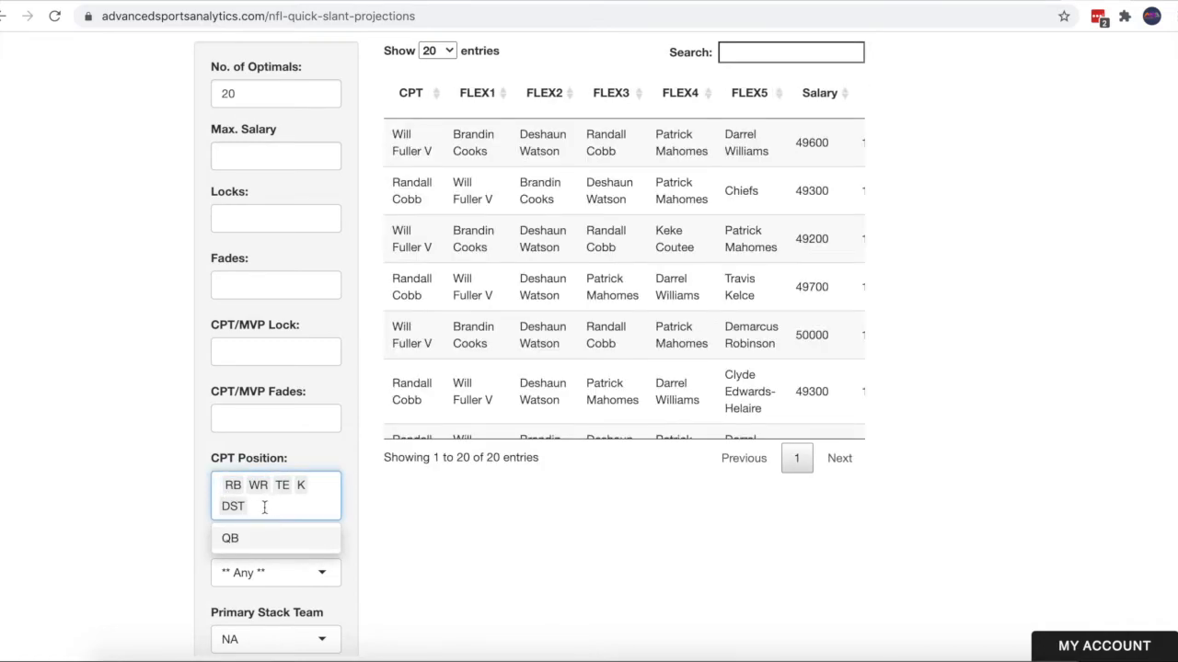
pyautogui.click(238, 506)
pyautogui.press('BackSpace')
pyautogui.press('BackSpace')
pyautogui.press('BackSpace')
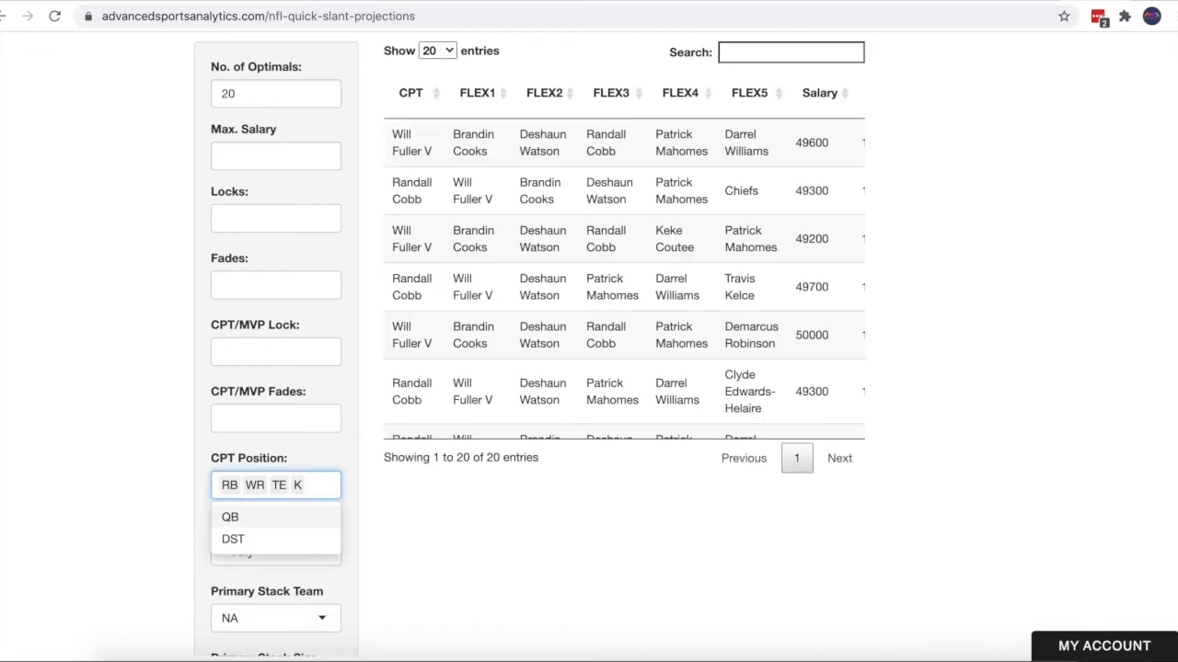
pyautogui.click(194, 493)
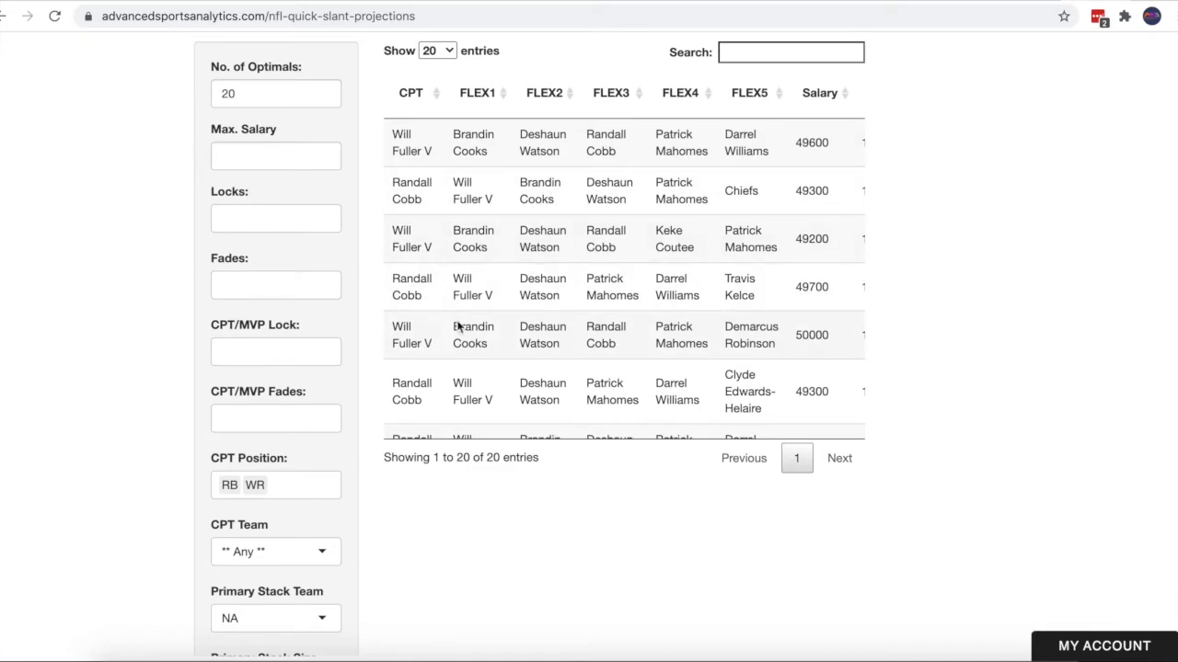
pyautogui.scroll(-2, 457, 323)
pyautogui.scroll(-1, 458, 324)
pyautogui.scroll(3, 458, 324)
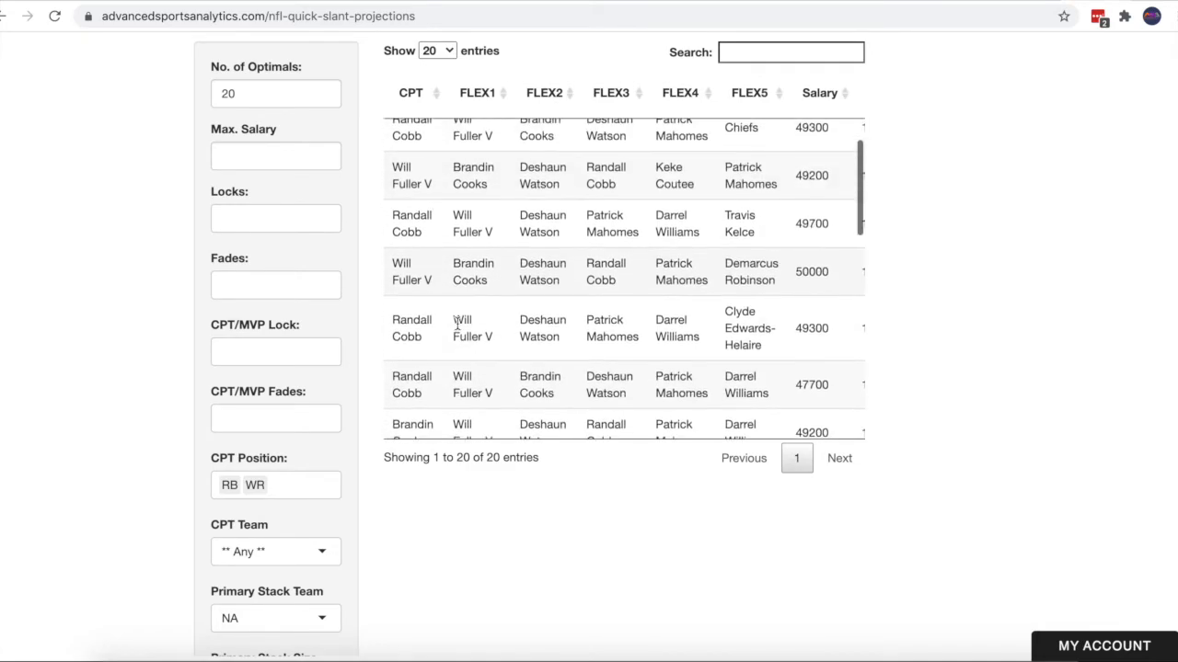
# Set the captain team to KAN and look through the captains in the resulting lineups.
pyautogui.scroll(-1, 130, 394)
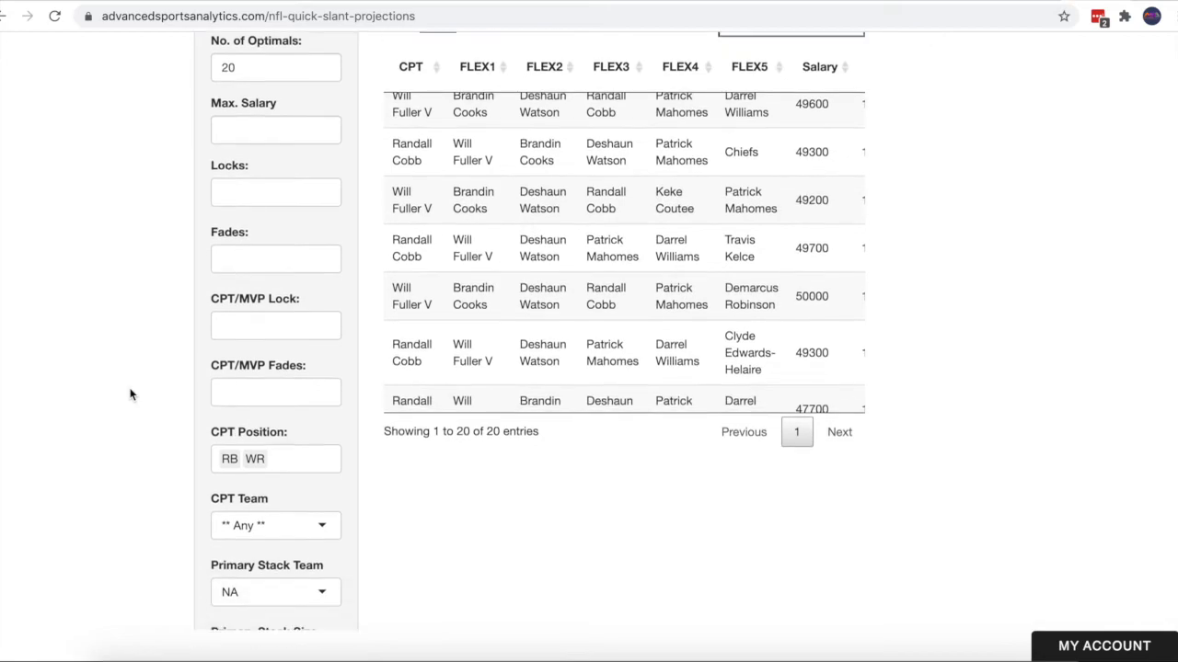
pyautogui.click(265, 494)
pyautogui.press('BackSpace')
pyautogui.write('kan')
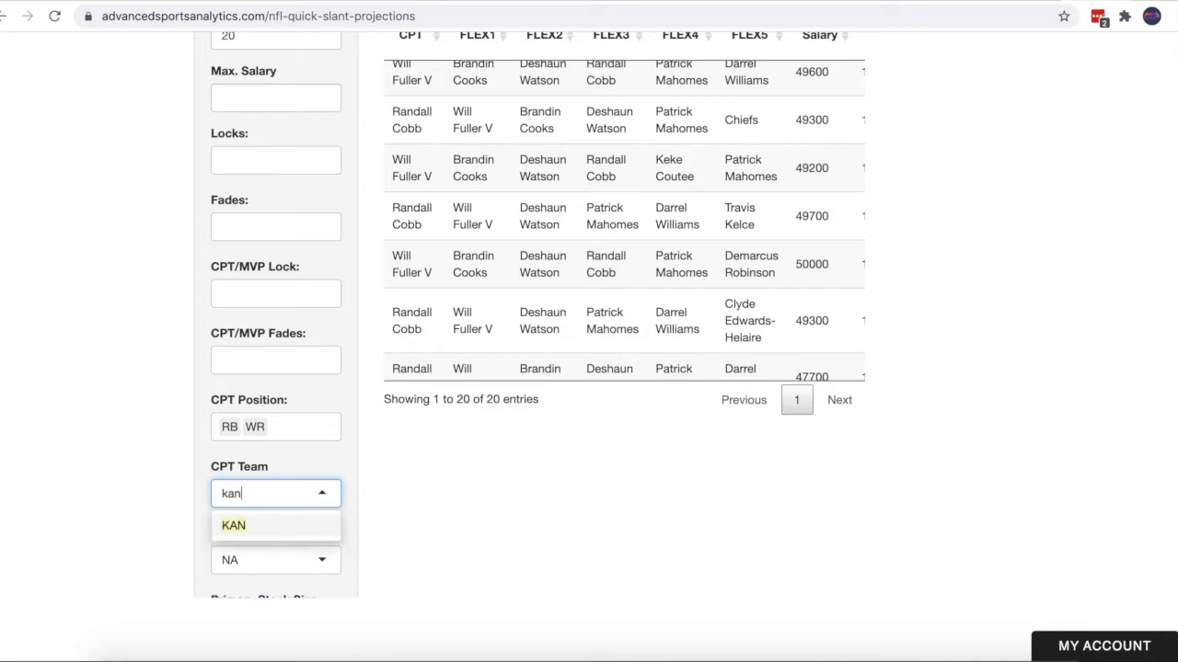
pyautogui.click(254, 522)
pyautogui.scroll(1, 442, 500)
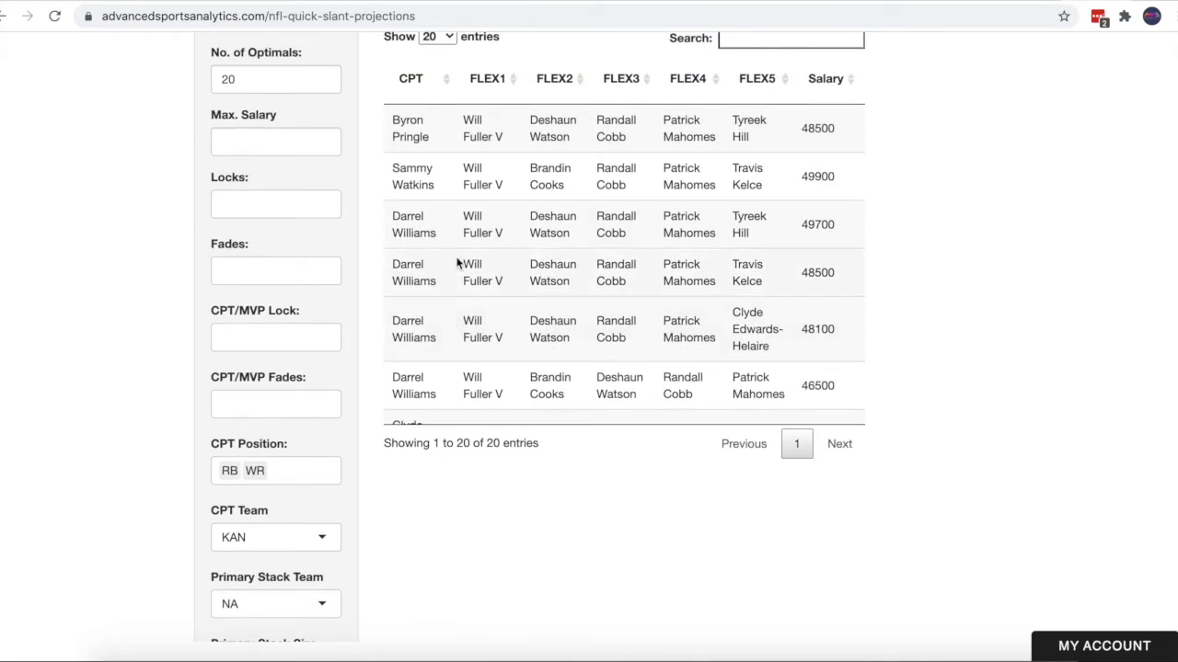
pyautogui.scroll(1, 457, 278)
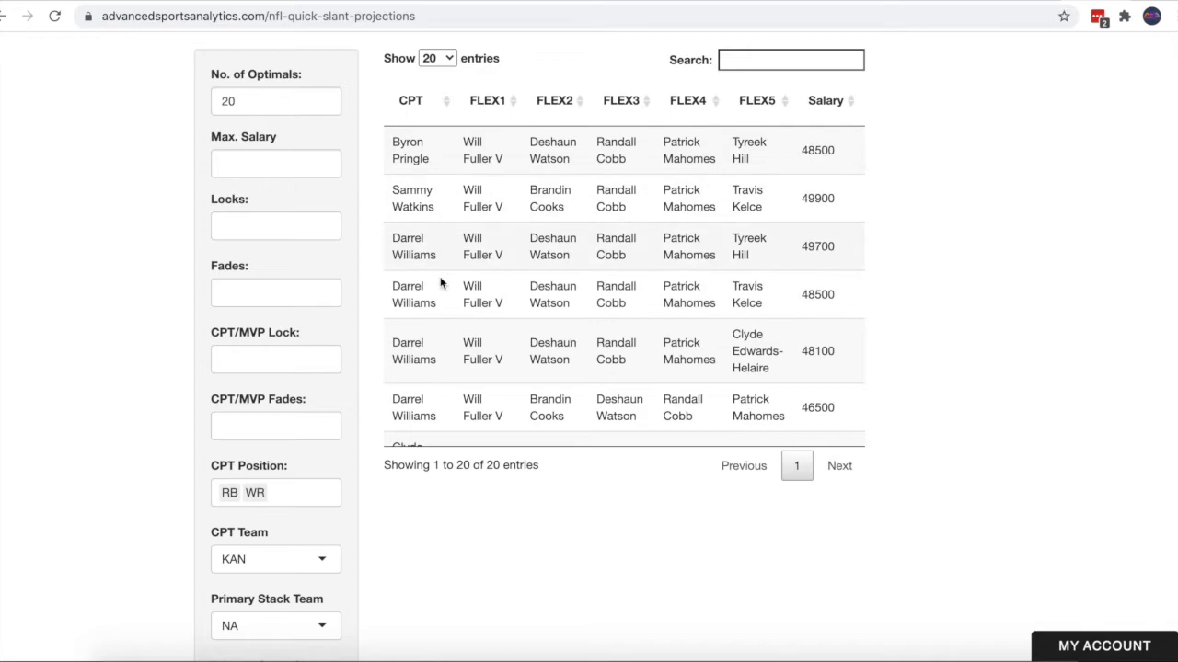
pyautogui.scroll(-3, 443, 308)
pyautogui.scroll(-5, 443, 310)
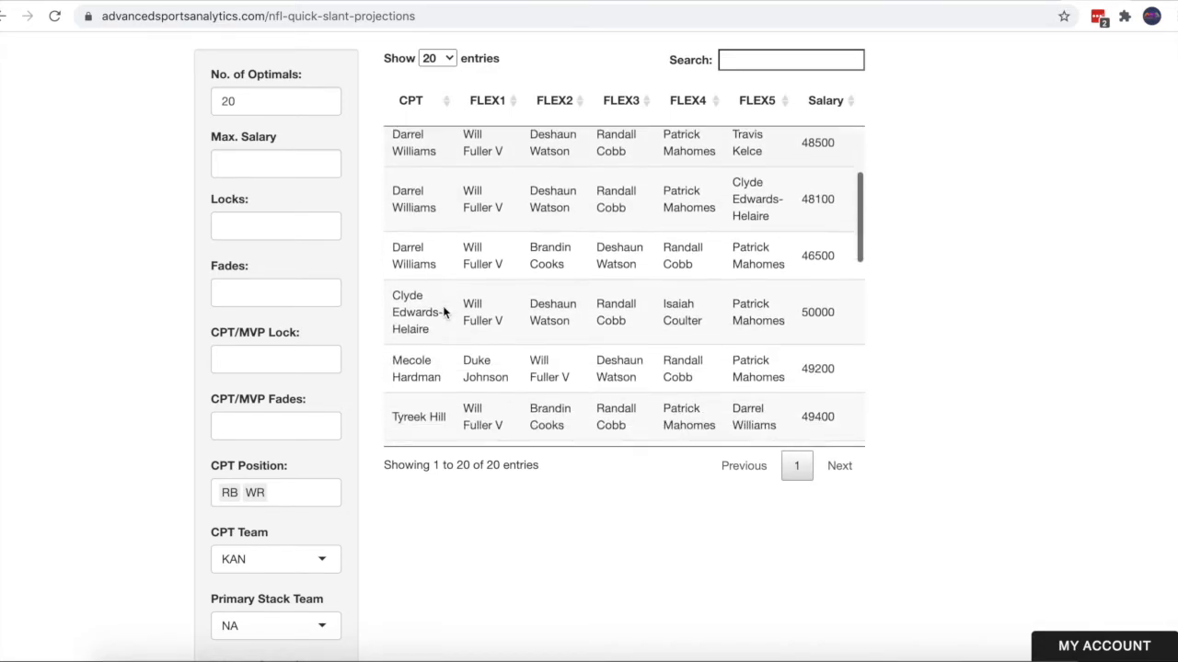
pyautogui.scroll(-2, 443, 310)
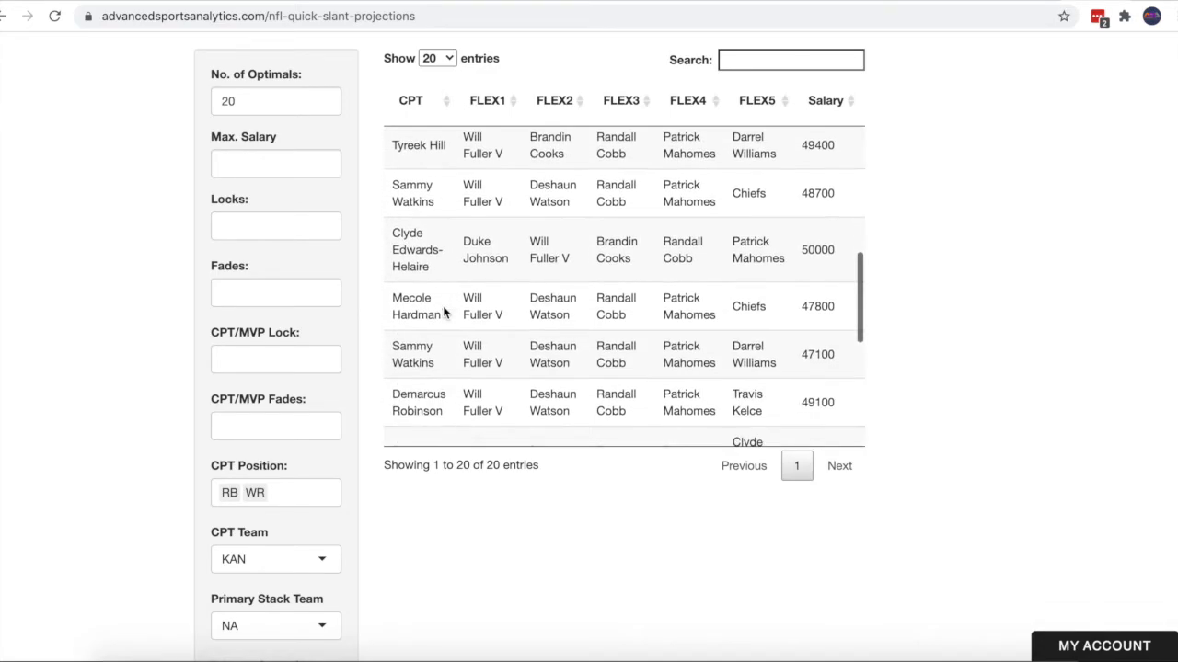
pyautogui.scroll(6, 442, 310)
pyautogui.scroll(3, 442, 313)
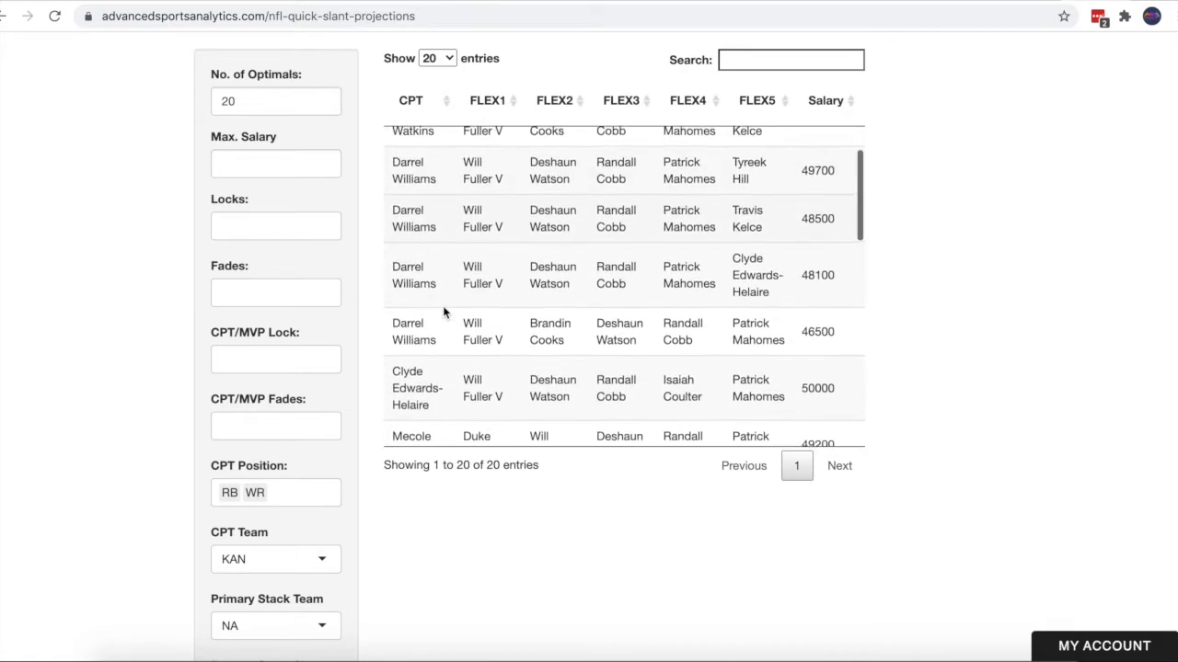
# Add TE to the allowed captain positions and review the updated lineups.
pyautogui.click(284, 494)
pyautogui.write('te')
pyautogui.click(275, 524)
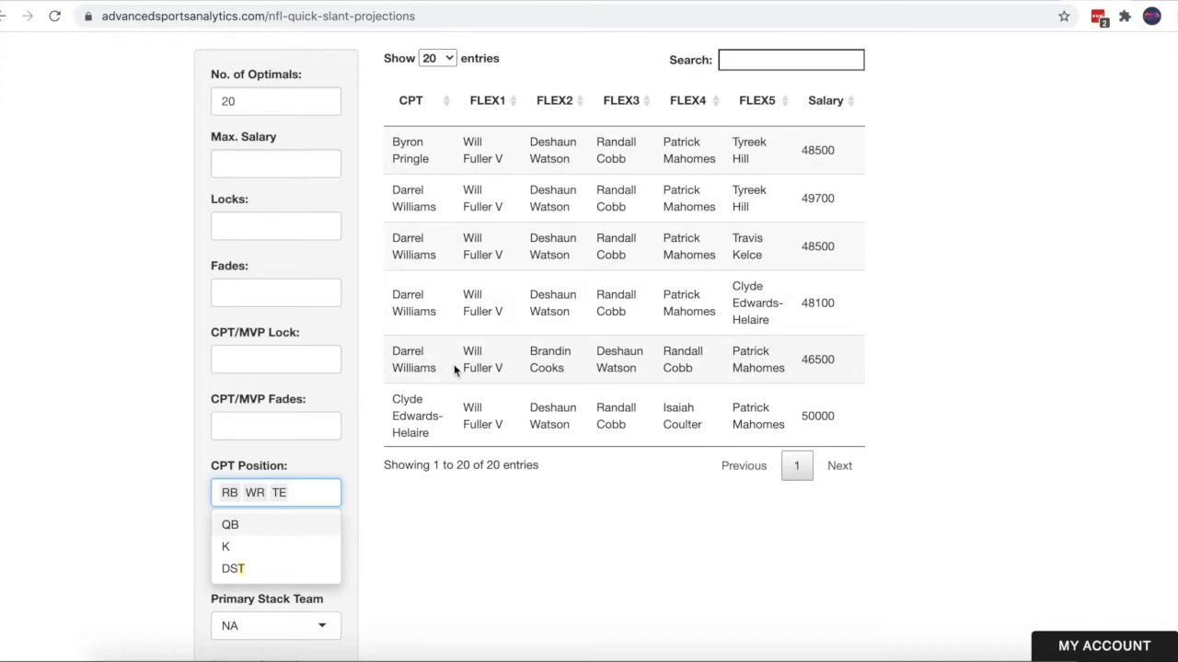
pyautogui.scroll(1, 454, 329)
pyautogui.scroll(-3, 462, 329)
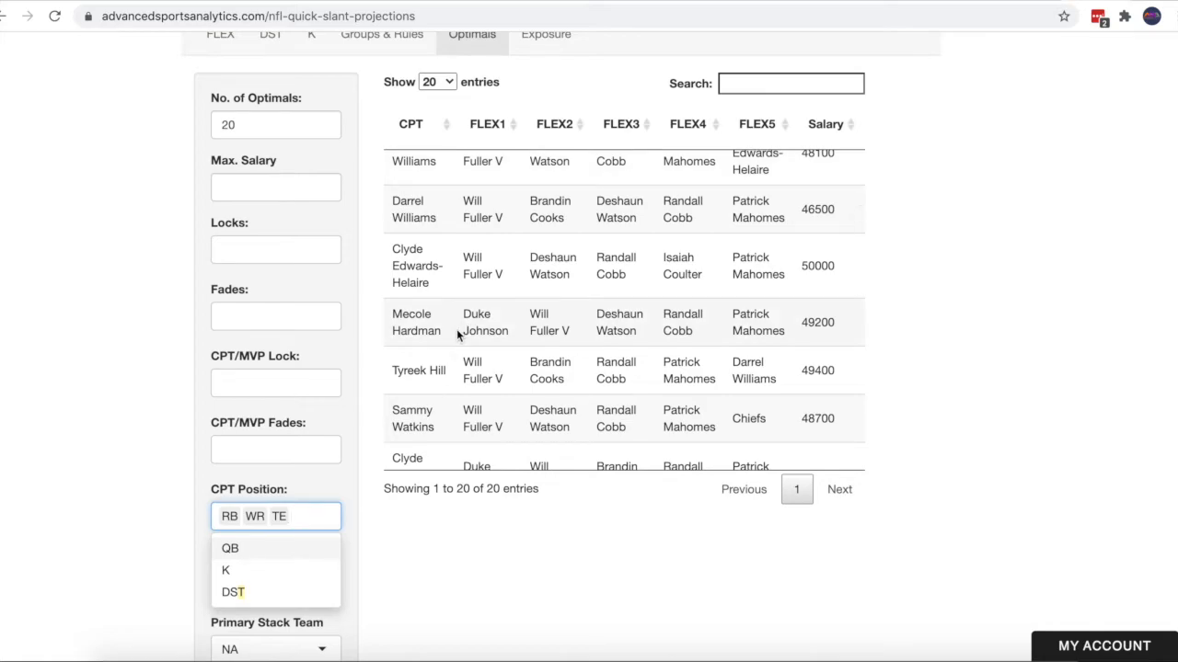
pyautogui.scroll(3, 456, 329)
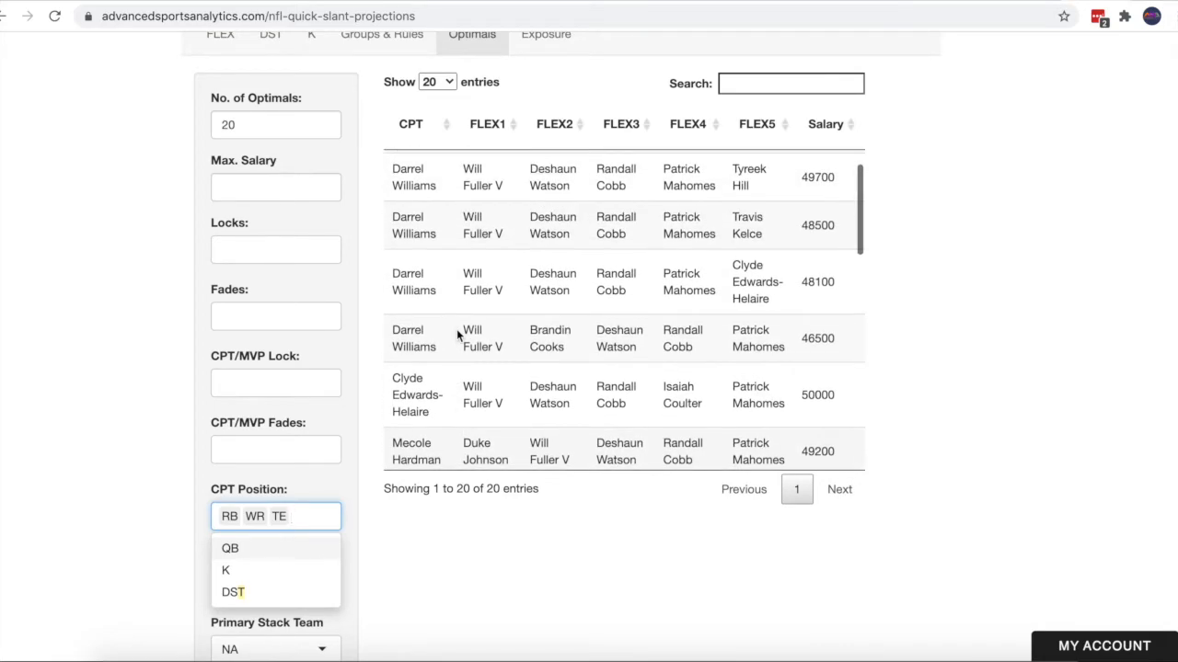
pyautogui.click(166, 499)
# Set the primary stack team to KAN for the optimal lineups.
pyautogui.scroll(-1, 163, 505)
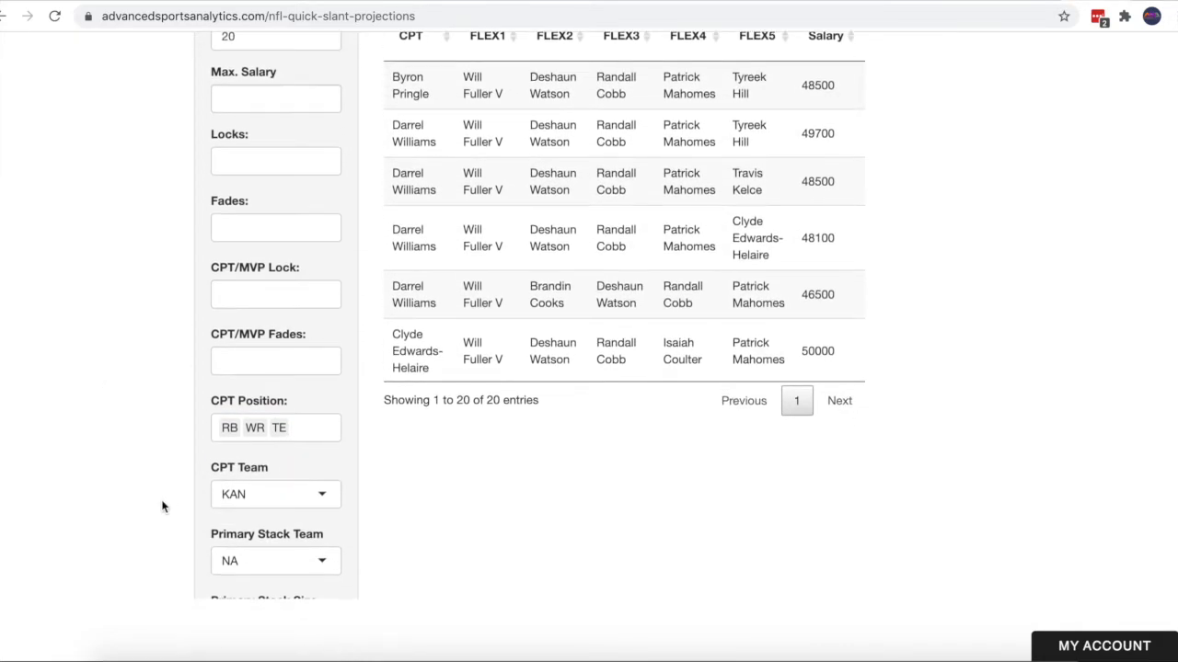
pyautogui.scroll(-2, 264, 560)
pyautogui.click(274, 491)
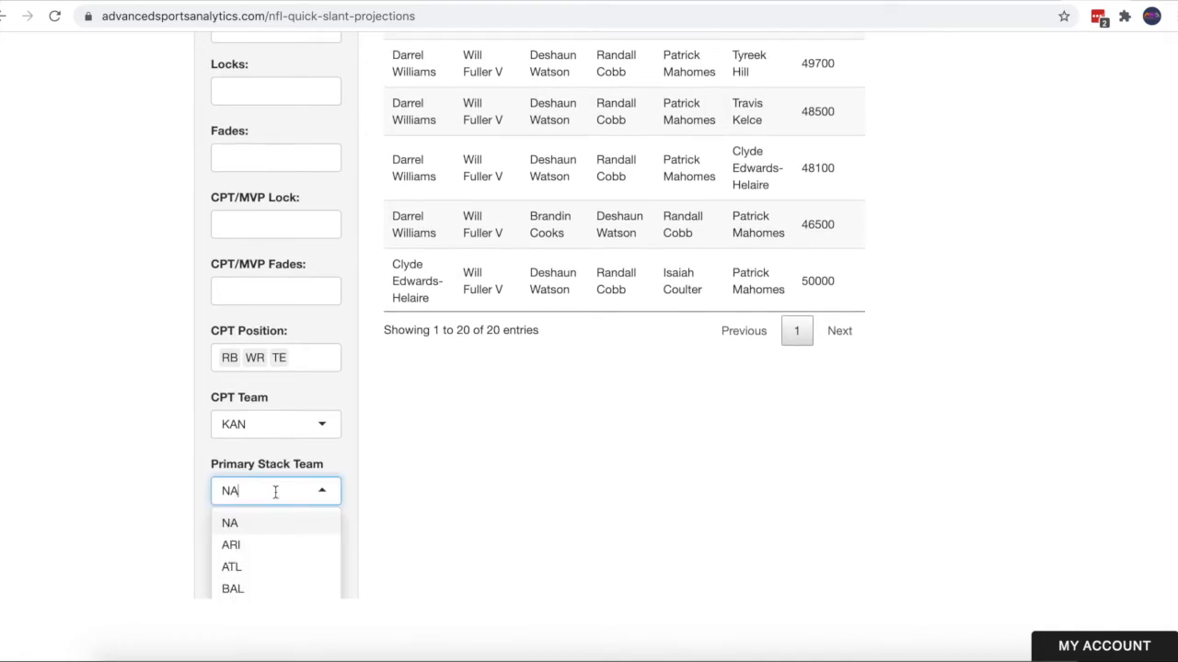
pyautogui.write('kan')
pyautogui.click(276, 524)
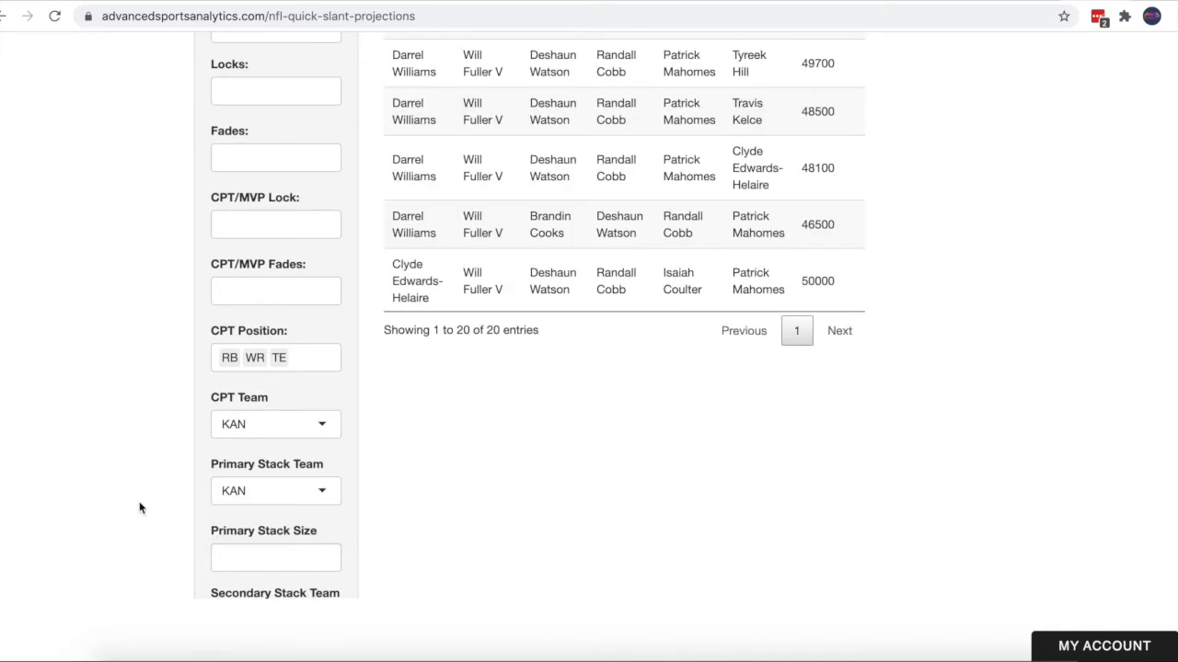
# Set the primary stack size to 5 for the optimal lineups.
pyautogui.scroll(-1, 308, 543)
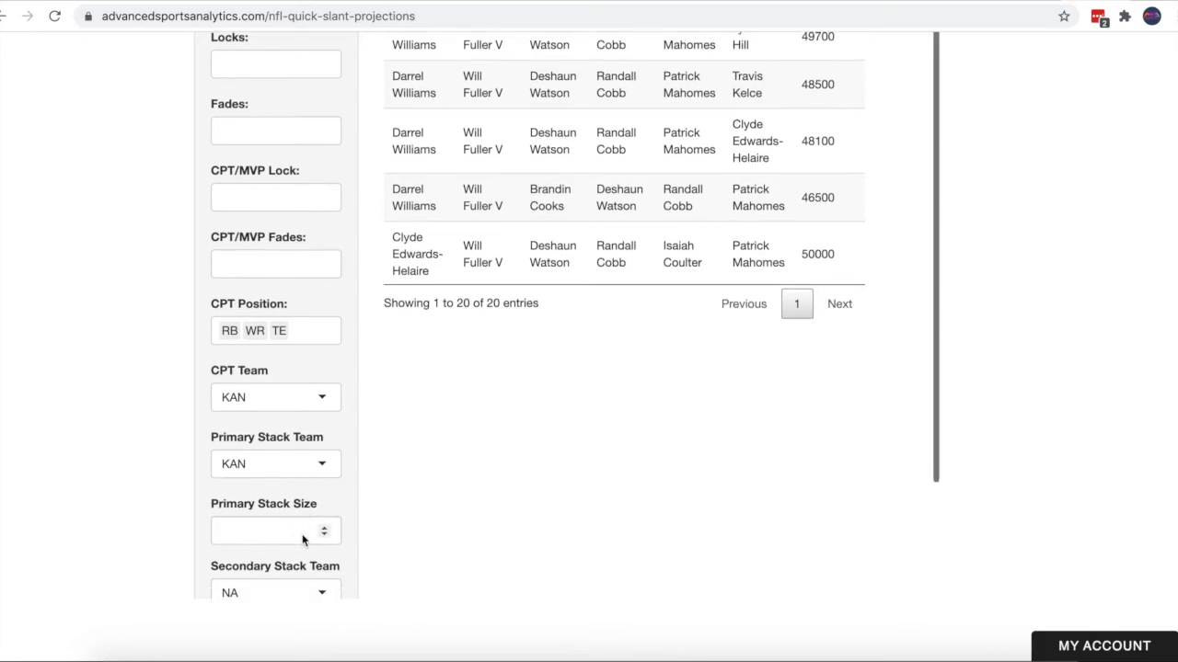
pyautogui.click(283, 529)
pyautogui.write('5')
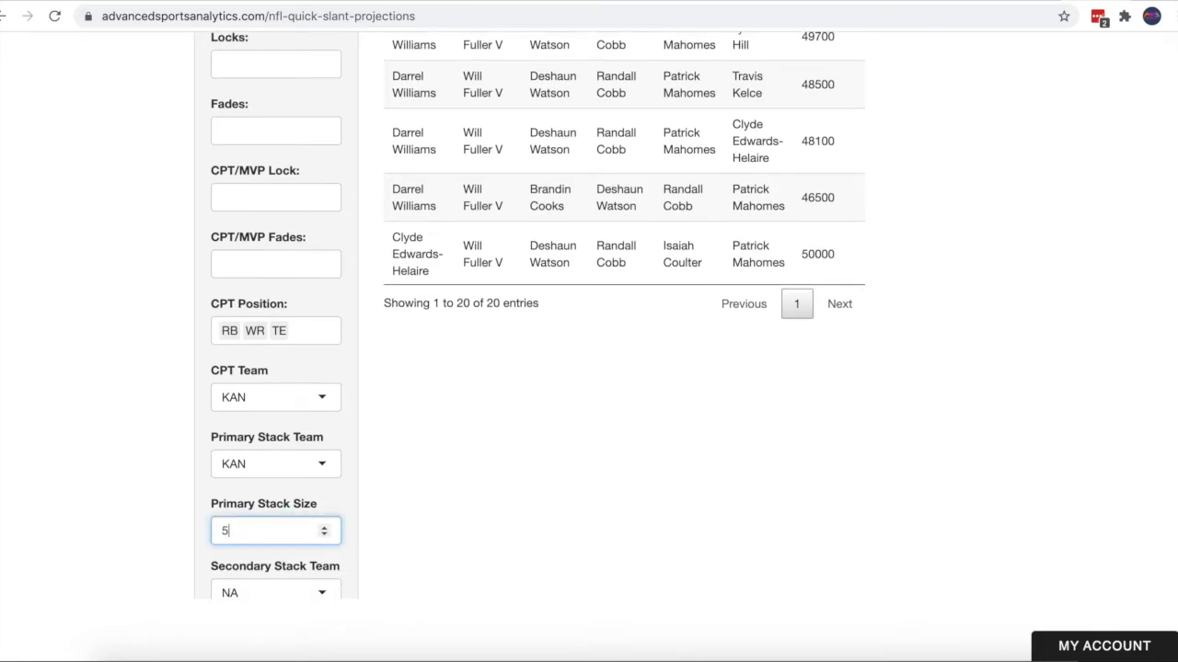
pyautogui.click(389, 467)
pyautogui.scroll(5, 388, 466)
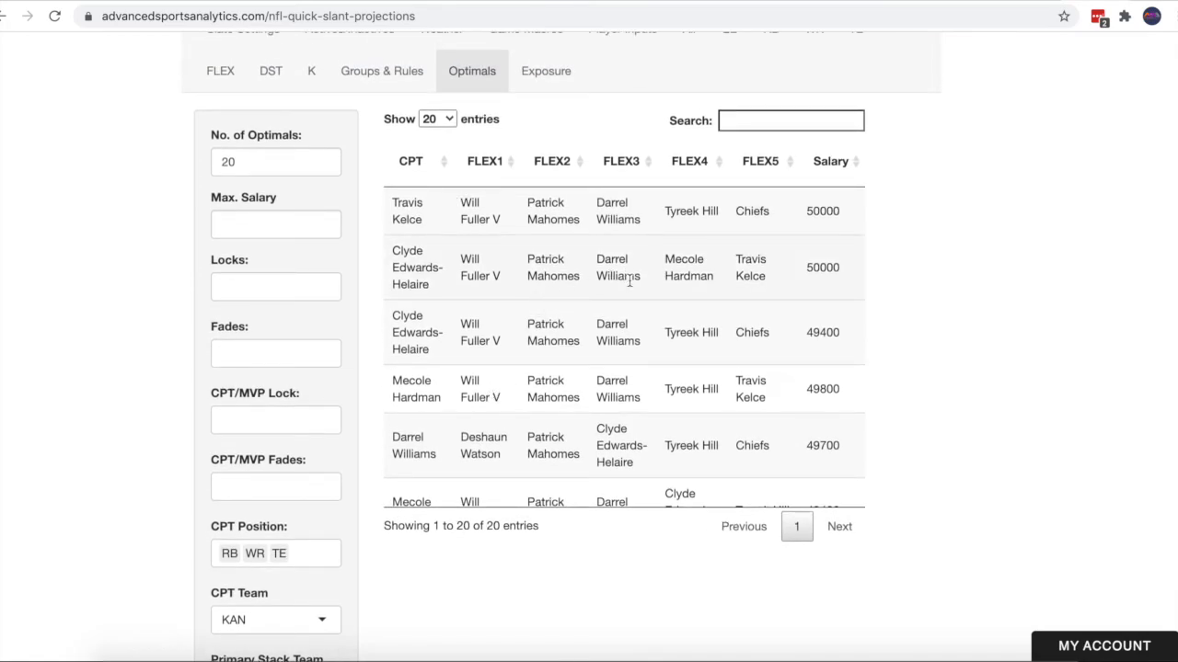
# Examine the captains, flex players and salaries in the recalculated KAN stack lineups.
pyautogui.scroll(-1, 651, 356)
pyautogui.scroll(1, 652, 356)
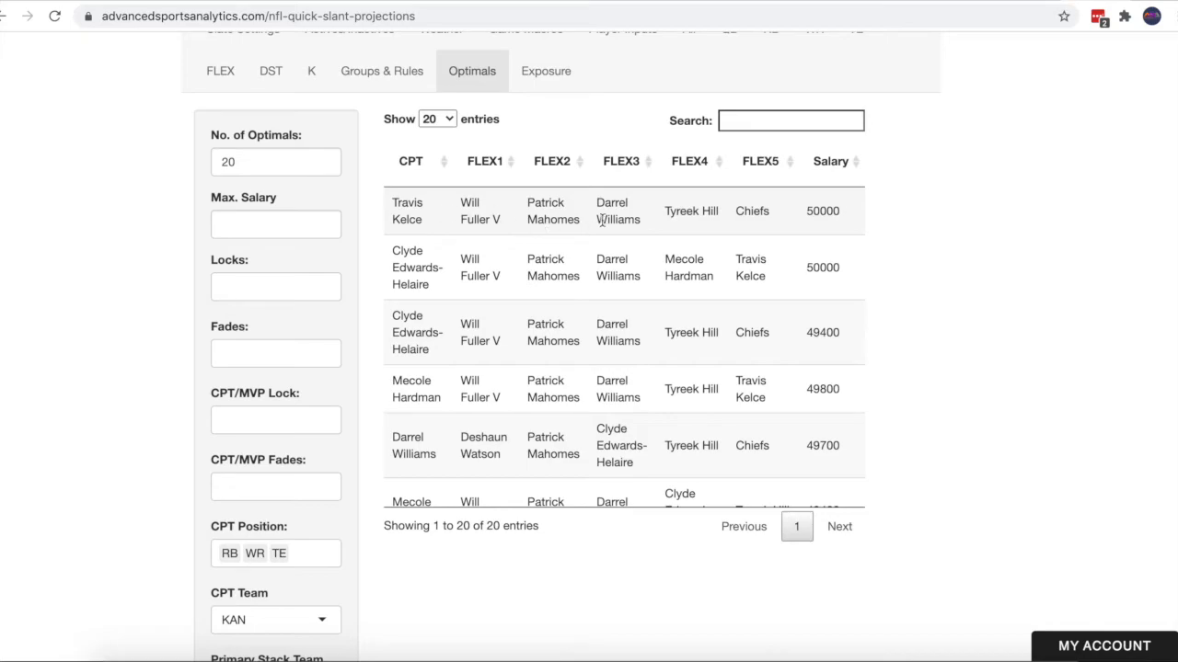
pyautogui.click(449, 216)
pyautogui.click(449, 216)
pyautogui.scroll(-1, 617, 331)
pyautogui.scroll(1, 616, 331)
pyautogui.scroll(-1, 616, 331)
pyautogui.scroll(1, 616, 331)
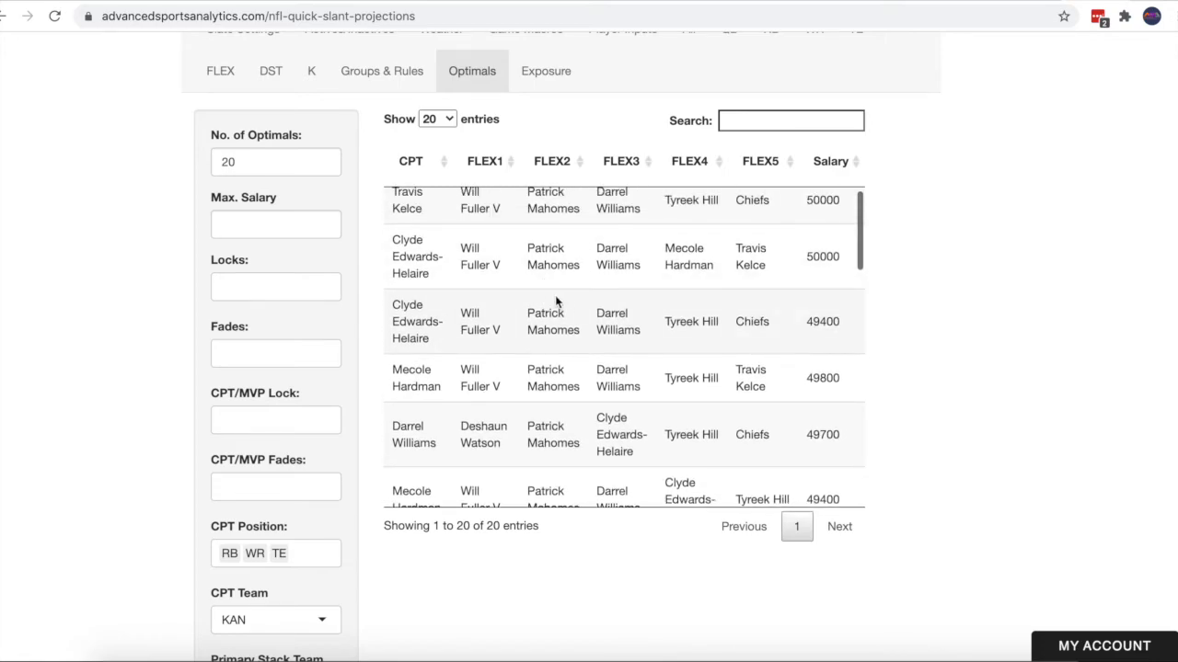
# Limit the maximum lineup salary to 49000 and look through the updated lineups.
pyautogui.scroll(3, 556, 301)
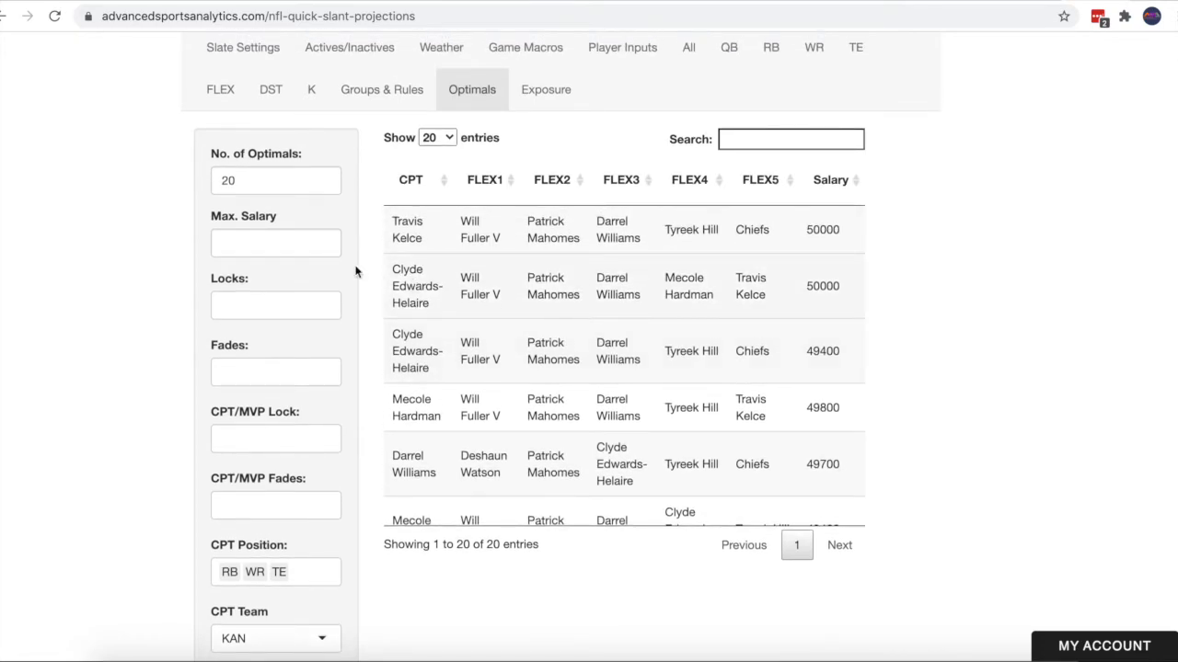
pyautogui.click(283, 245)
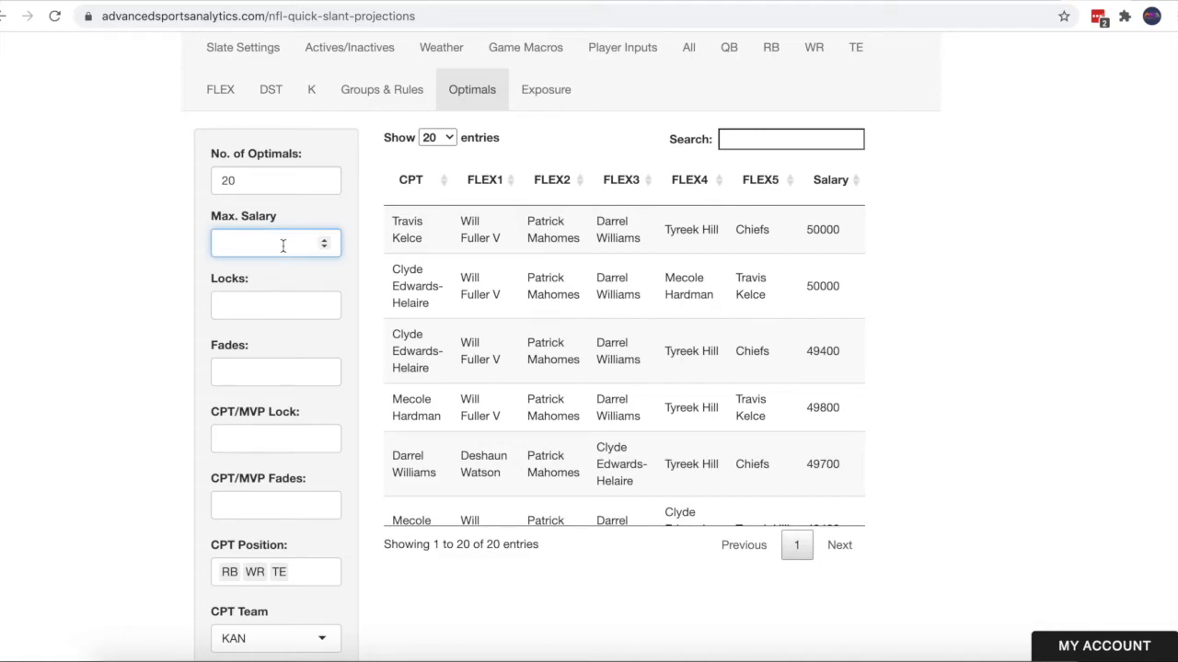
pyautogui.write('49000')
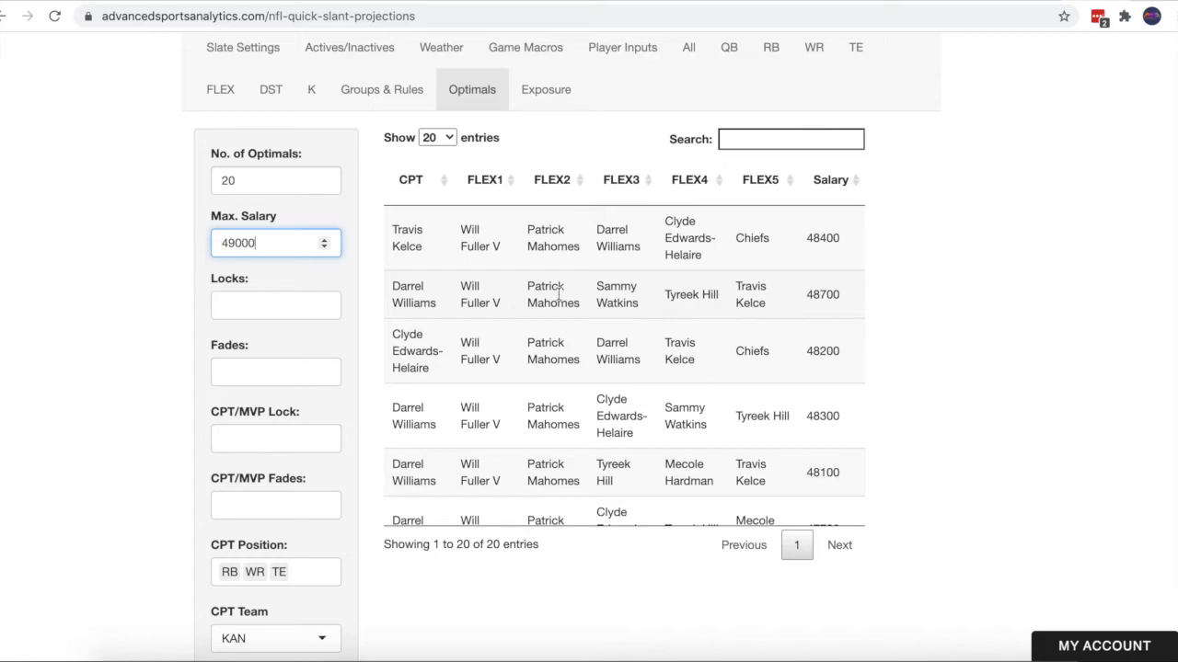
pyautogui.scroll(-2, 754, 368)
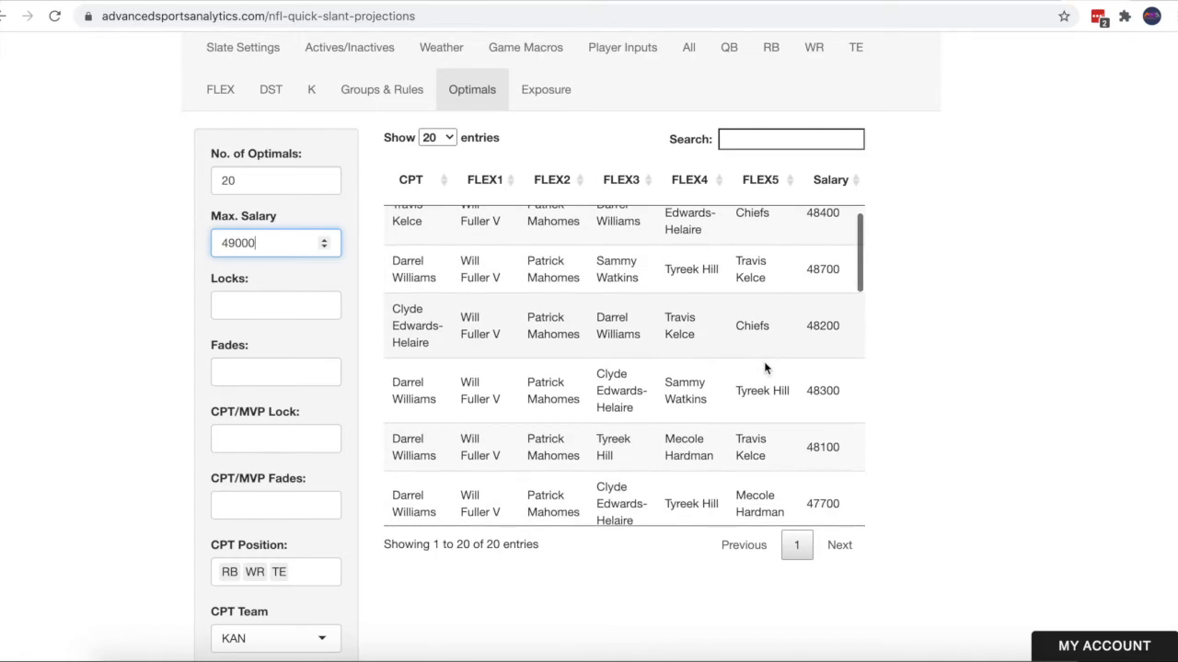
pyautogui.scroll(2, 749, 409)
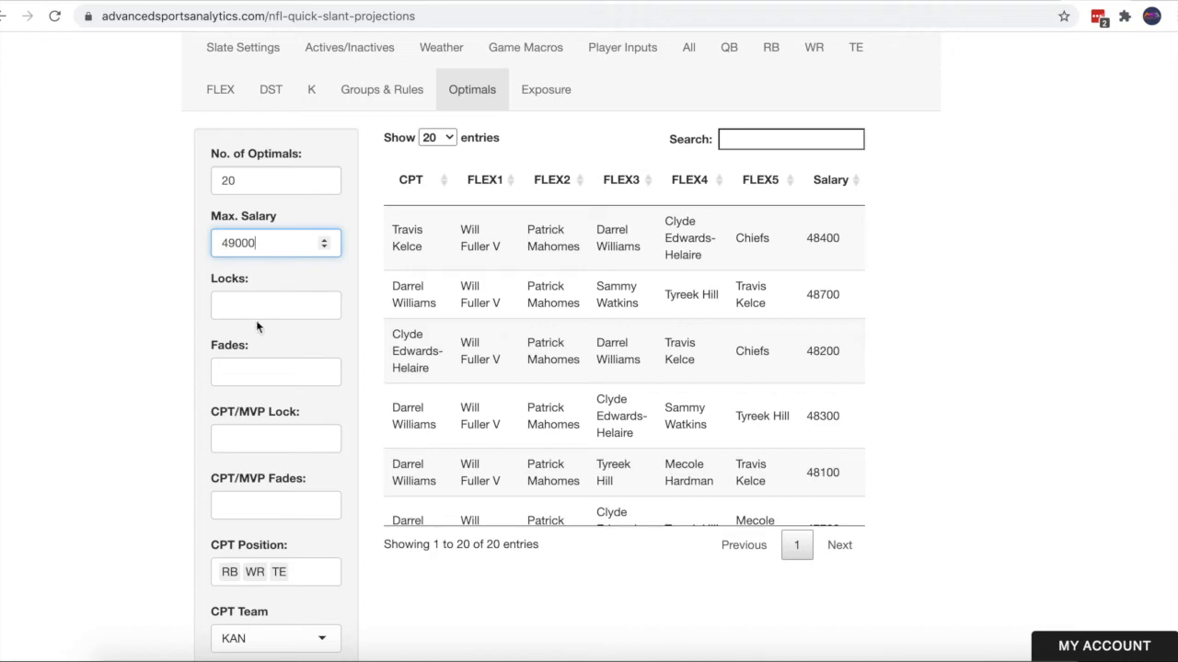
# Add the Chiefs defense to the general fades and review the recalculated lineups.
pyautogui.click(260, 372)
pyautogui.write('chief')
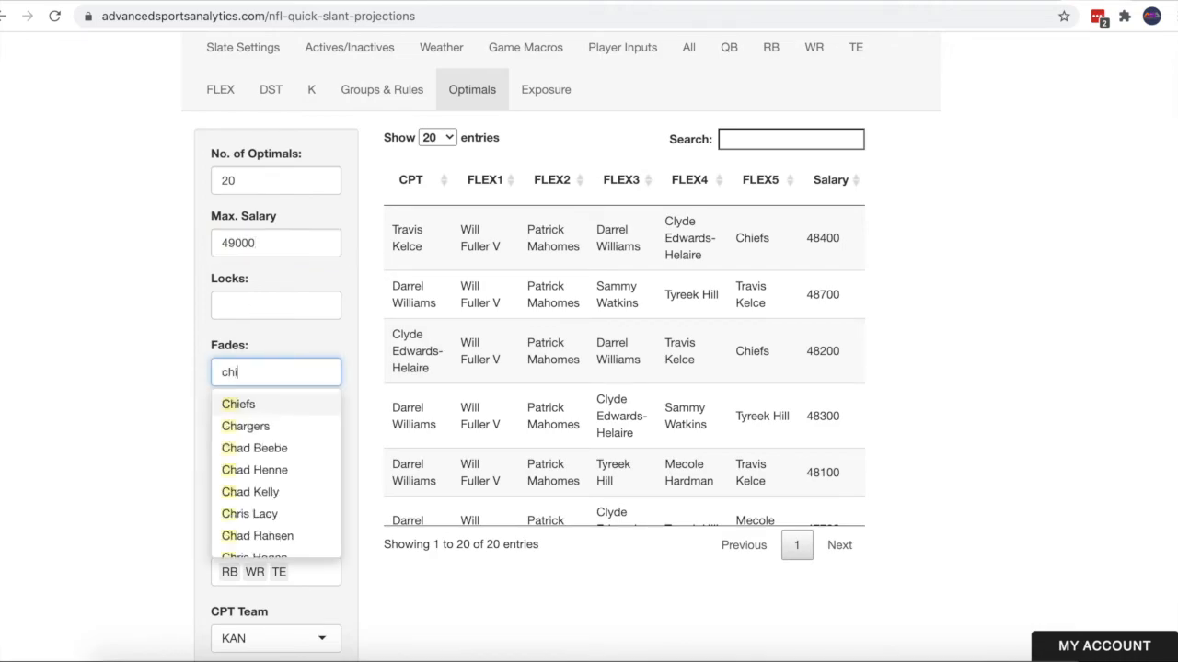
pyautogui.click(252, 404)
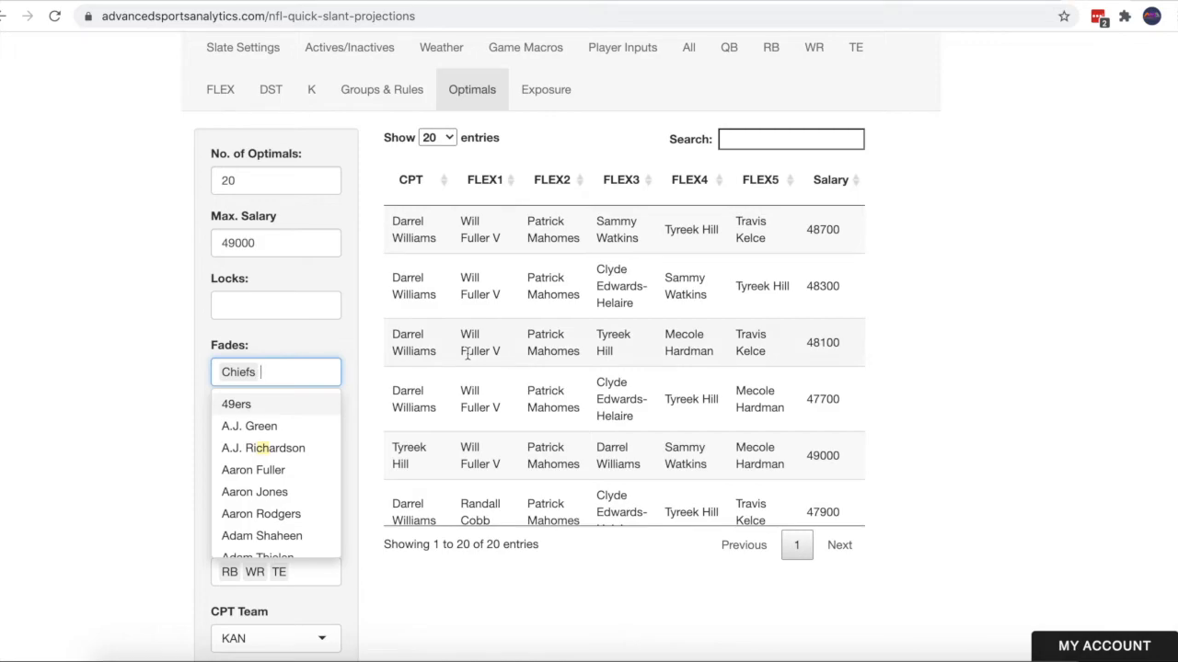
pyautogui.scroll(-3, 467, 354)
pyautogui.scroll(1, 468, 354)
pyautogui.scroll(2, 467, 353)
pyautogui.scroll(-2, 467, 386)
pyautogui.scroll(-5, 490, 383)
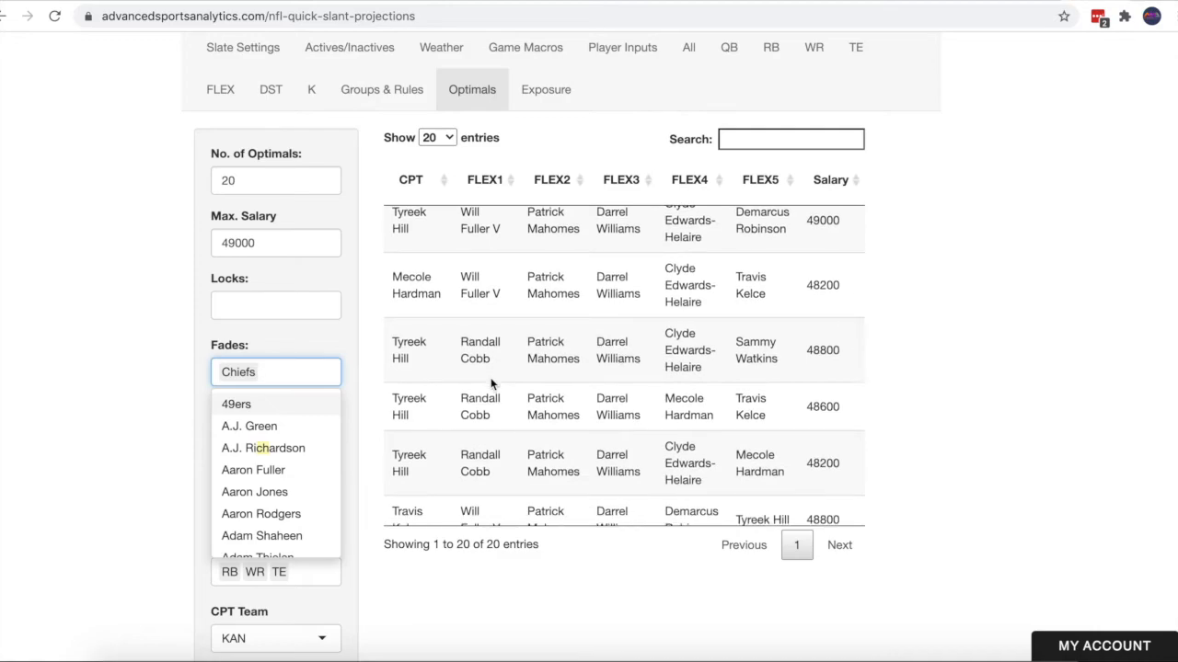
pyautogui.click(309, 343)
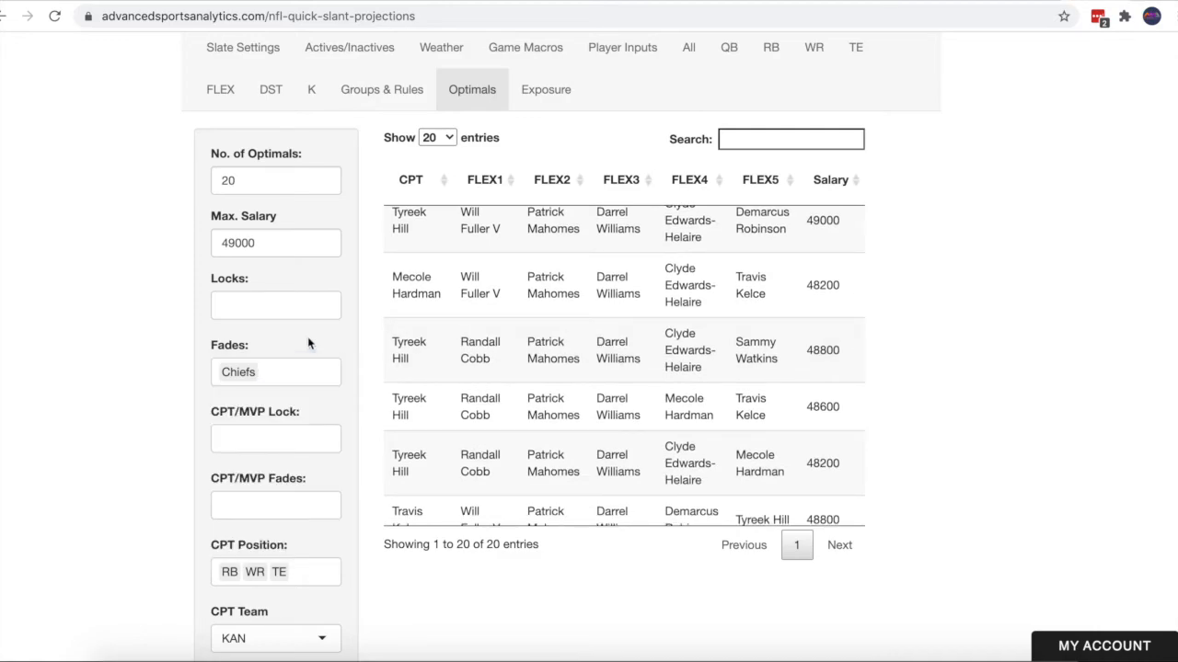
pyautogui.scroll(4, 549, 384)
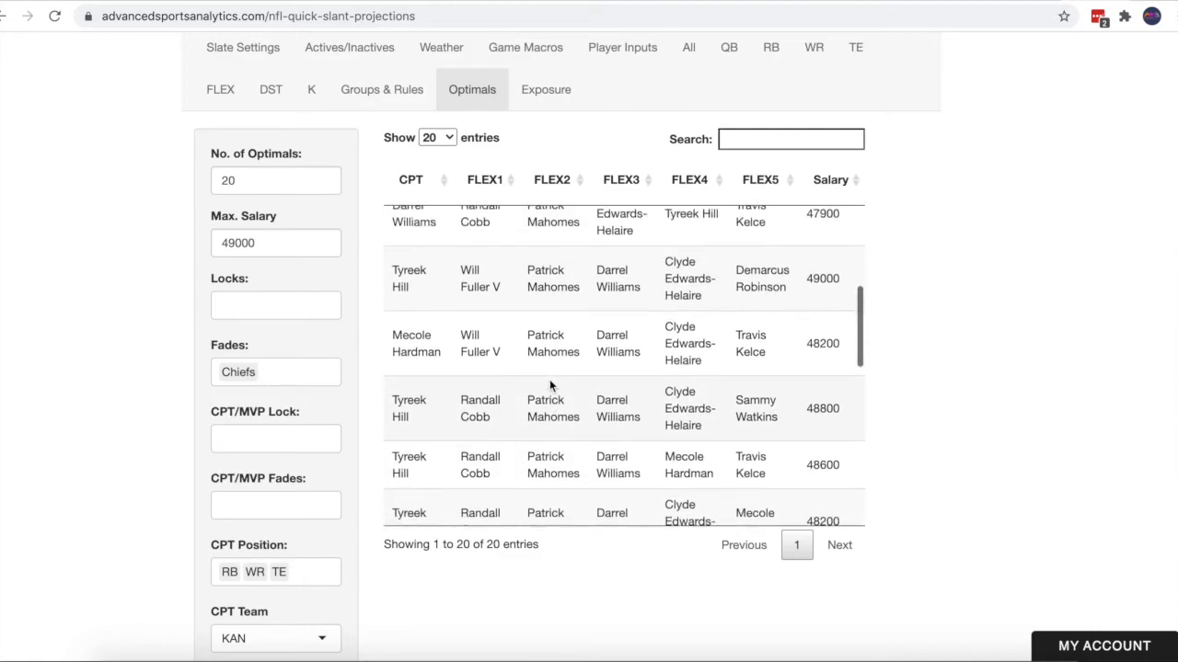
pyautogui.scroll(4, 550, 385)
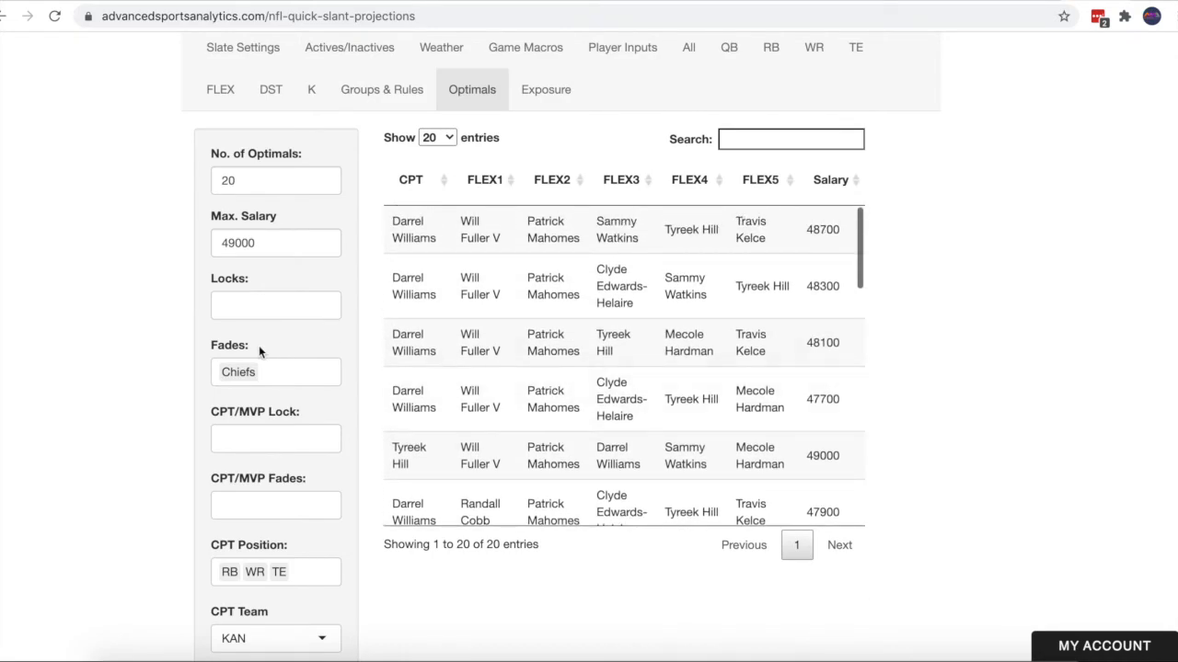
# Remove the Chiefs from the general fades and look through the captains in the lineups.
pyautogui.click(299, 372)
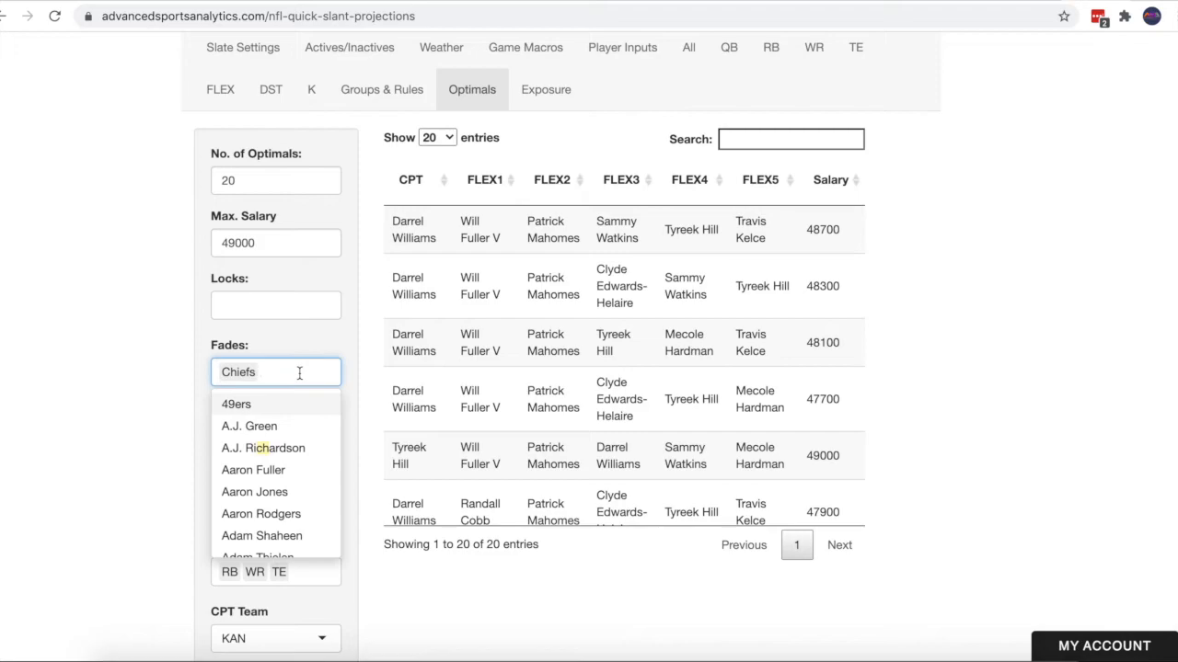
pyautogui.press('BackSpace')
pyautogui.click(130, 360)
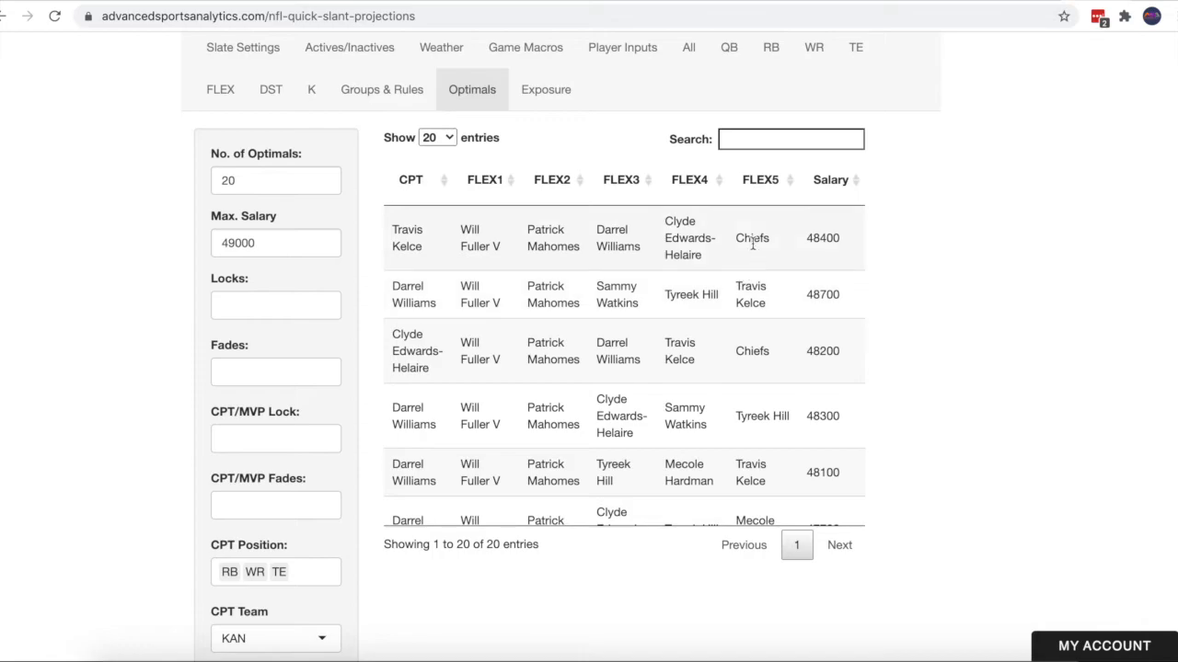
pyautogui.scroll(-1, 463, 304)
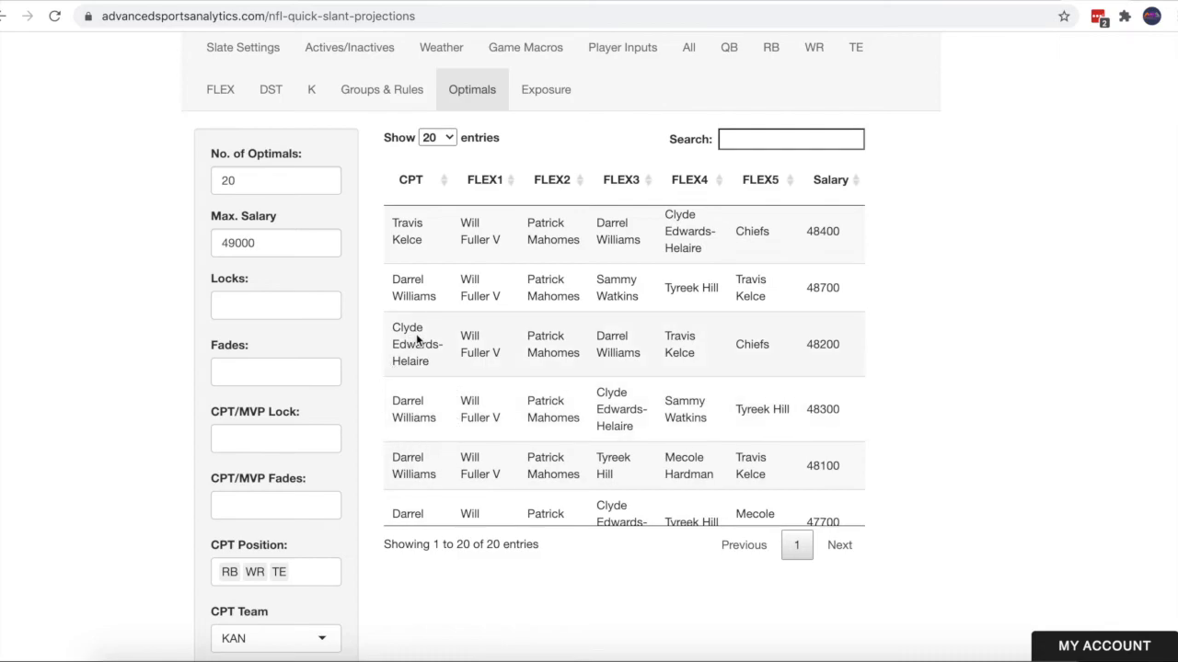
pyautogui.scroll(-2, 416, 338)
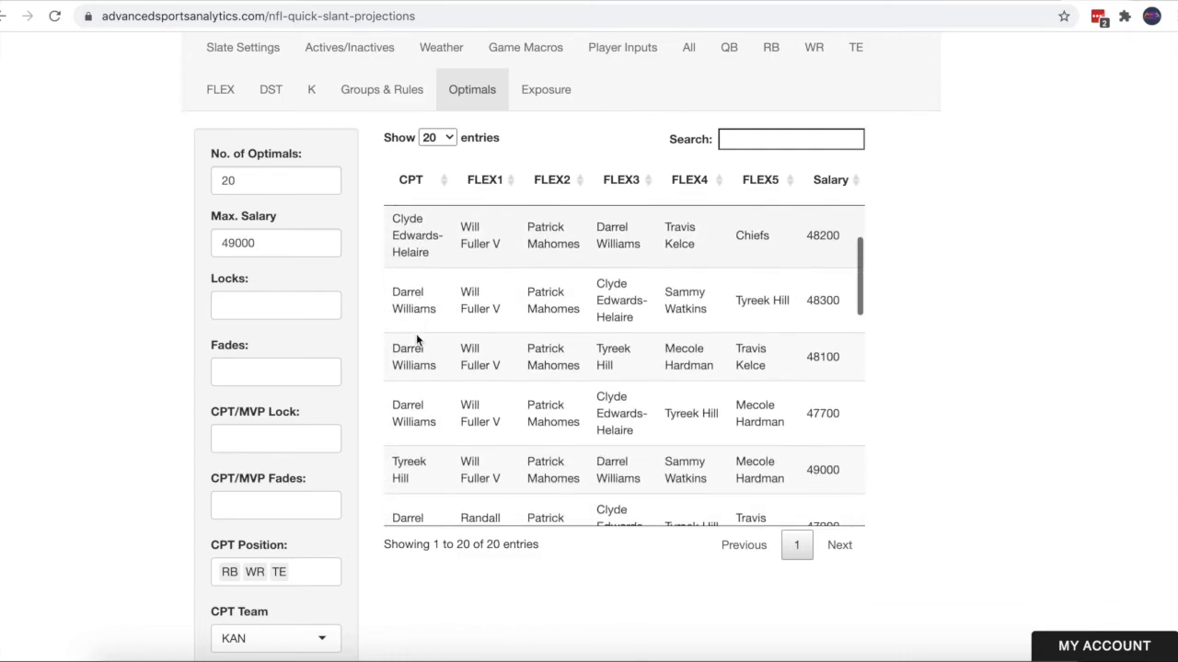
pyautogui.scroll(1, 416, 340)
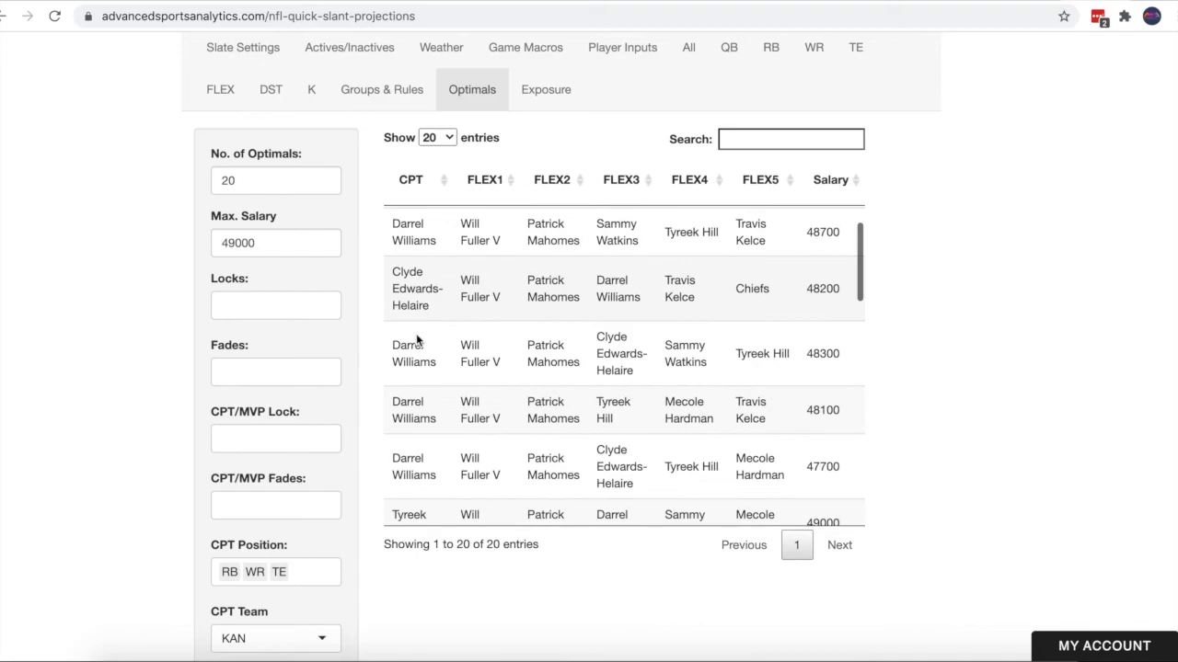
pyautogui.scroll(1, 416, 341)
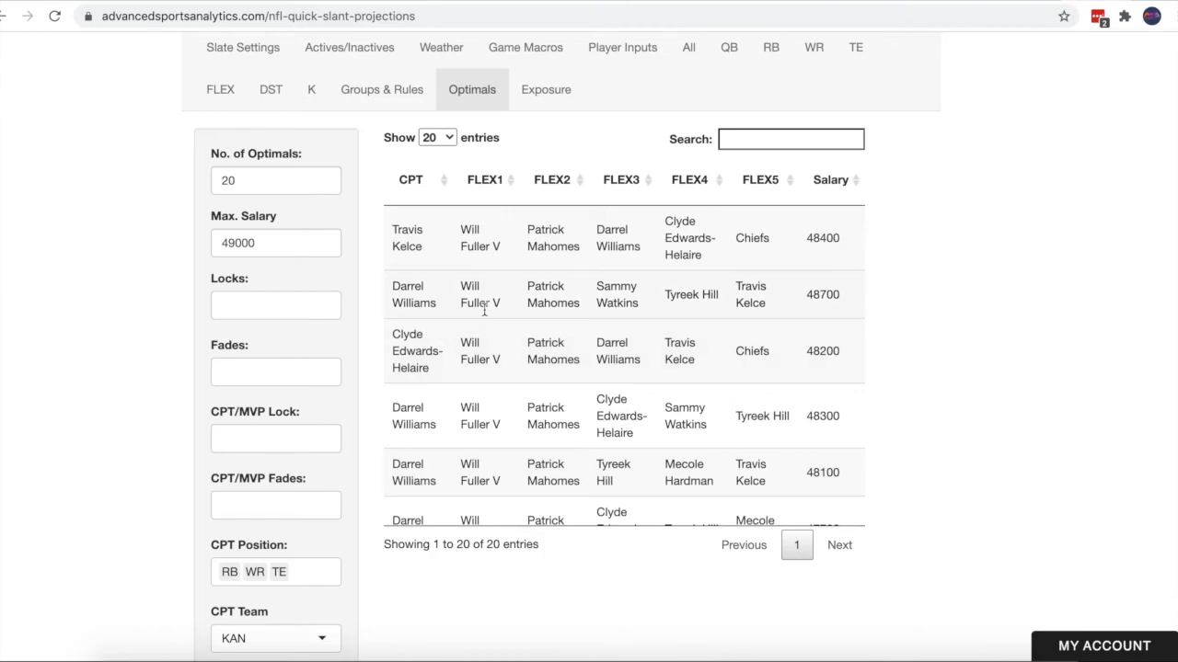
# Check the running back projections sorted by value in descending order, then return to the optimal lineups.
pyautogui.click(769, 50)
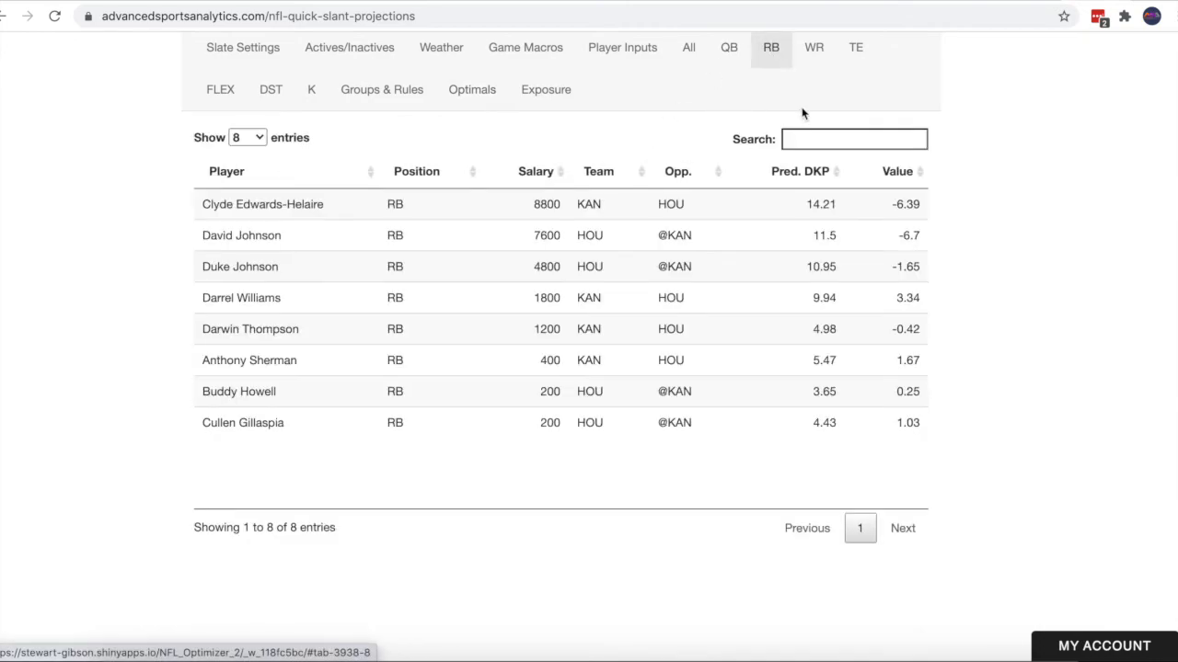
pyautogui.doubleClick(895, 173)
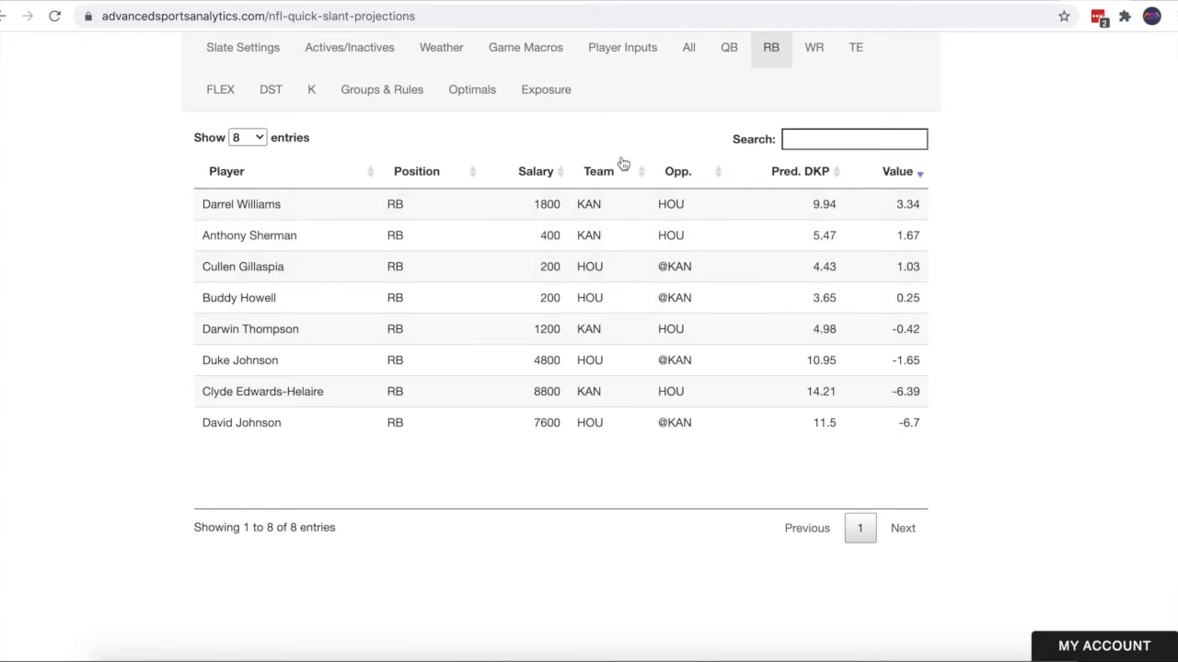
pyautogui.click(479, 99)
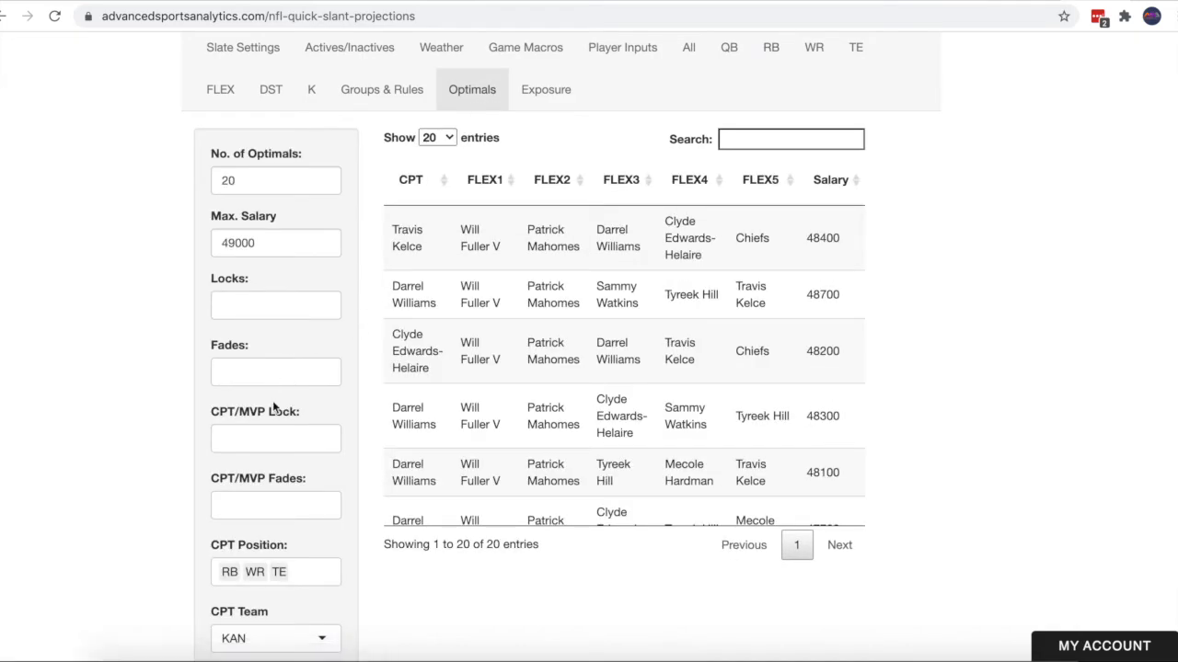
# Add Darrel Williams to the captain fades so he is excluded from the captain spot.
pyautogui.scroll(-1, 272, 400)
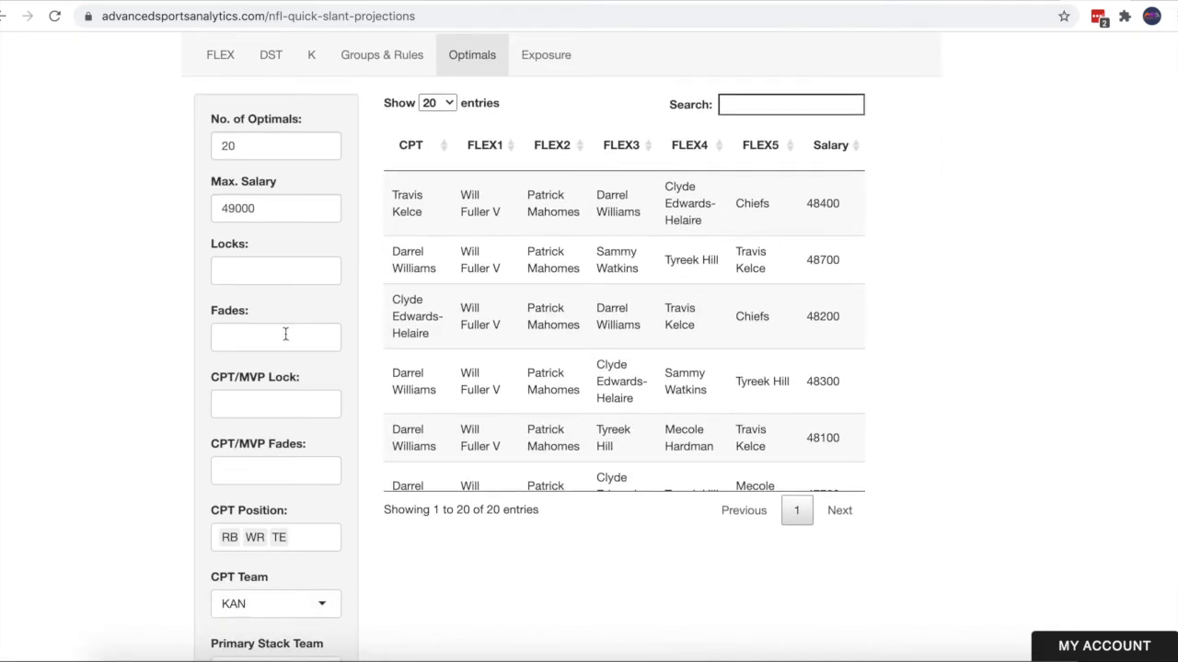
pyautogui.click(278, 471)
pyautogui.write('williams dar')
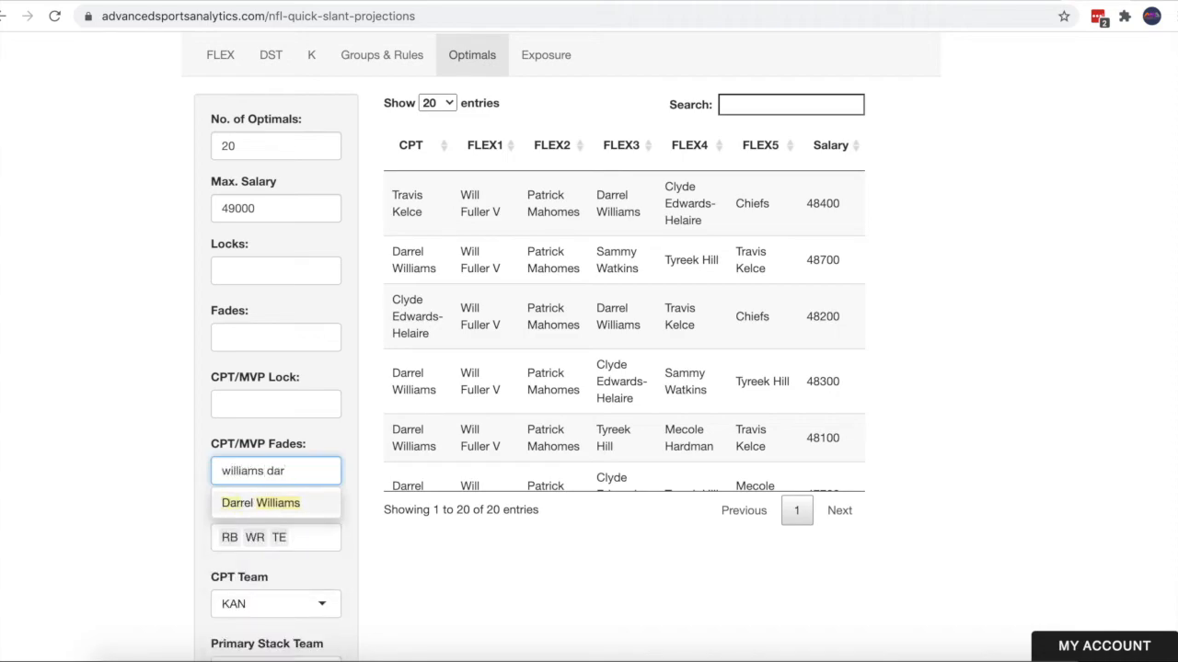
pyautogui.click(276, 502)
pyautogui.scroll(-1, 472, 388)
pyautogui.scroll(-3, 469, 388)
pyautogui.click(125, 444)
pyautogui.scroll(3, 512, 372)
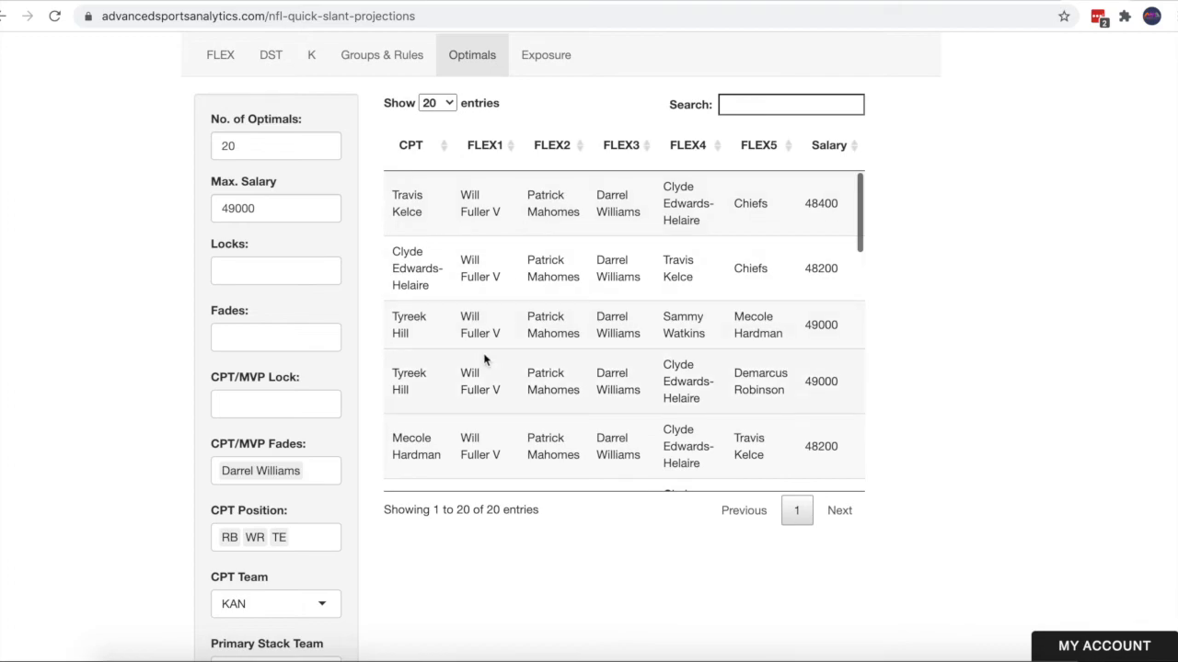
# Examine the captain choices and roster combinations across the 20 recalculated lineups.
pyautogui.scroll(-3, 484, 359)
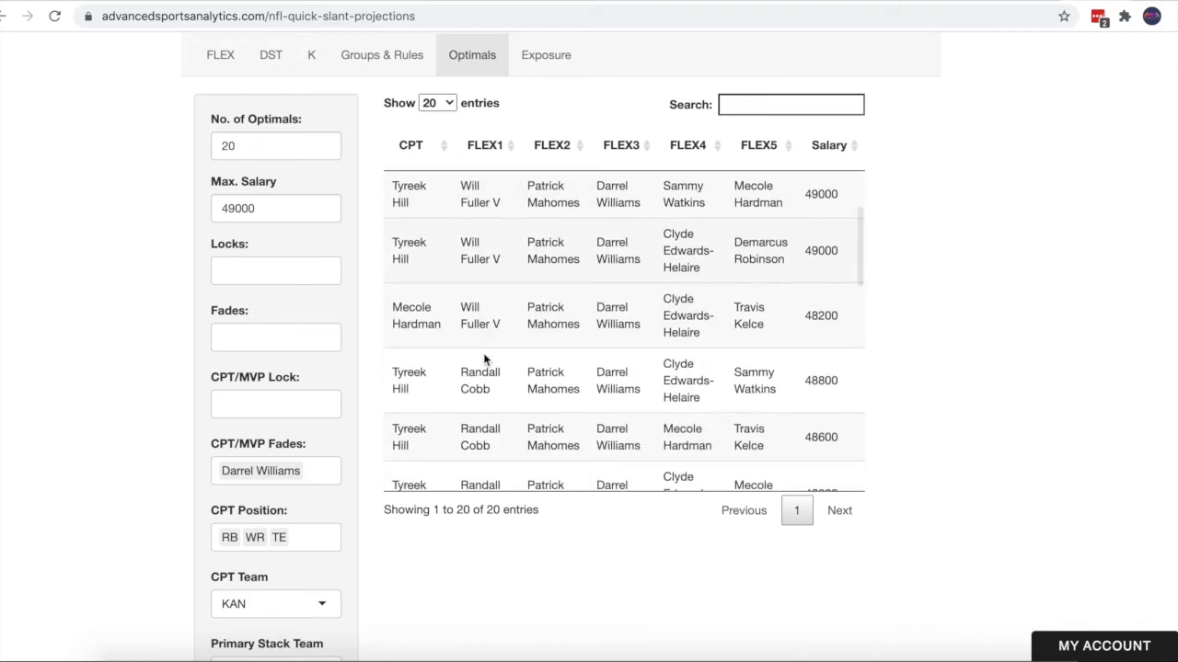
pyautogui.scroll(-1, 516, 380)
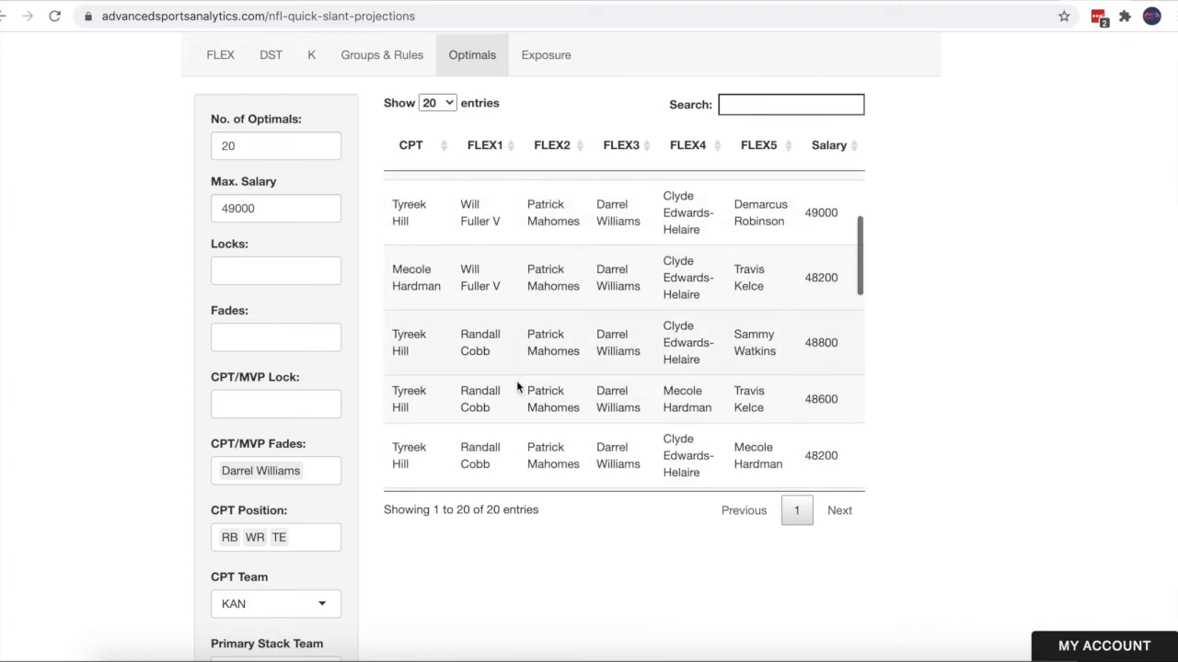
pyautogui.scroll(-4, 516, 380)
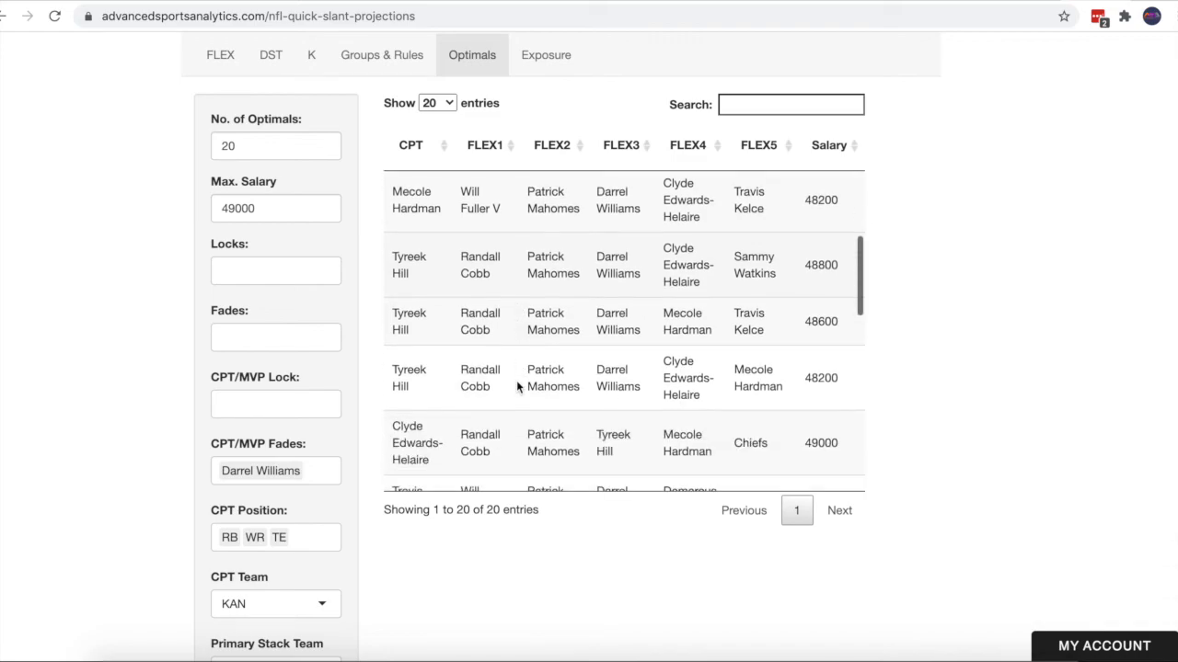
pyautogui.scroll(-6, 516, 380)
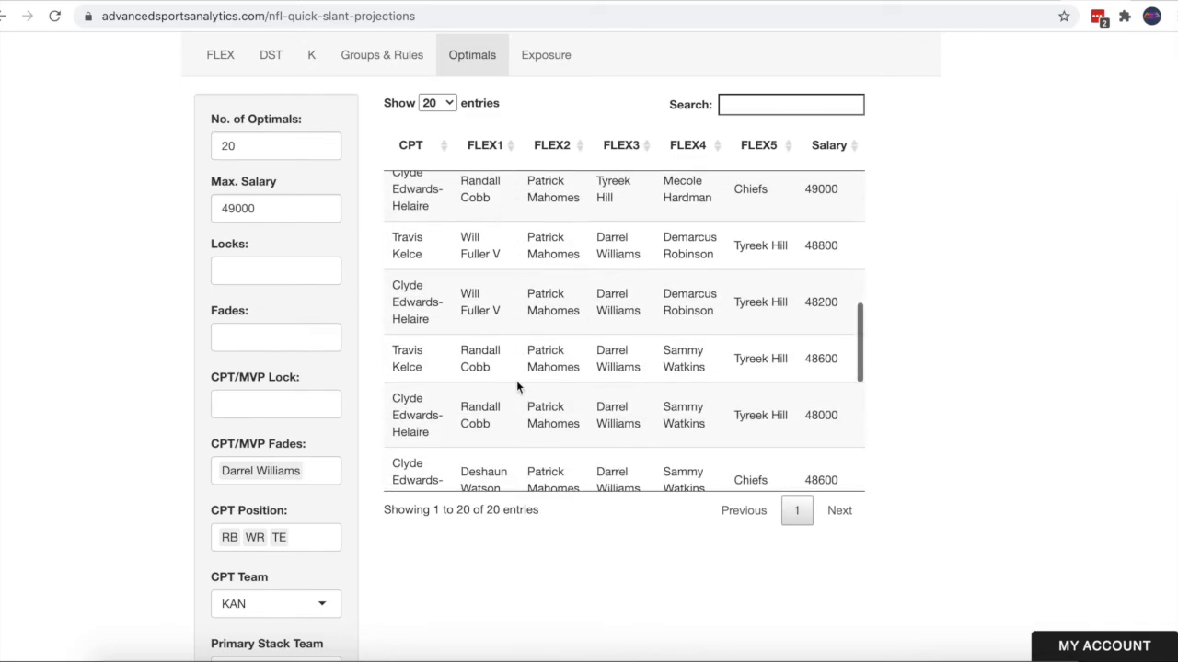
pyautogui.scroll(-5, 516, 380)
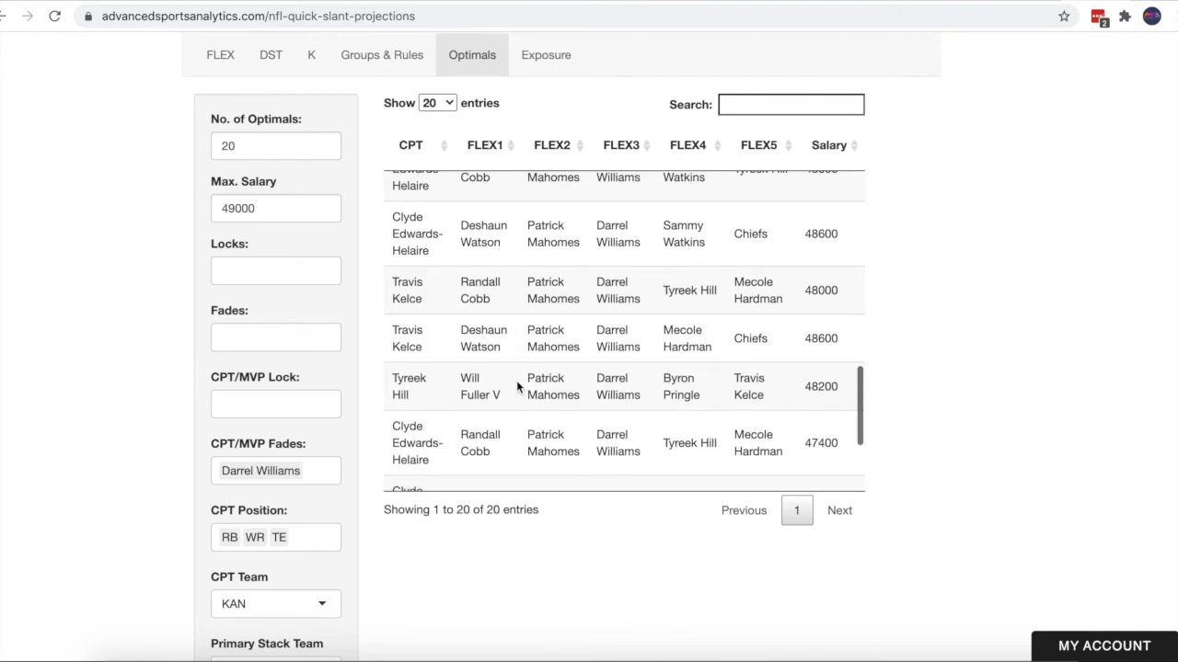
pyautogui.scroll(-3, 516, 380)
pyautogui.scroll(3, 516, 380)
pyautogui.scroll(5, 517, 380)
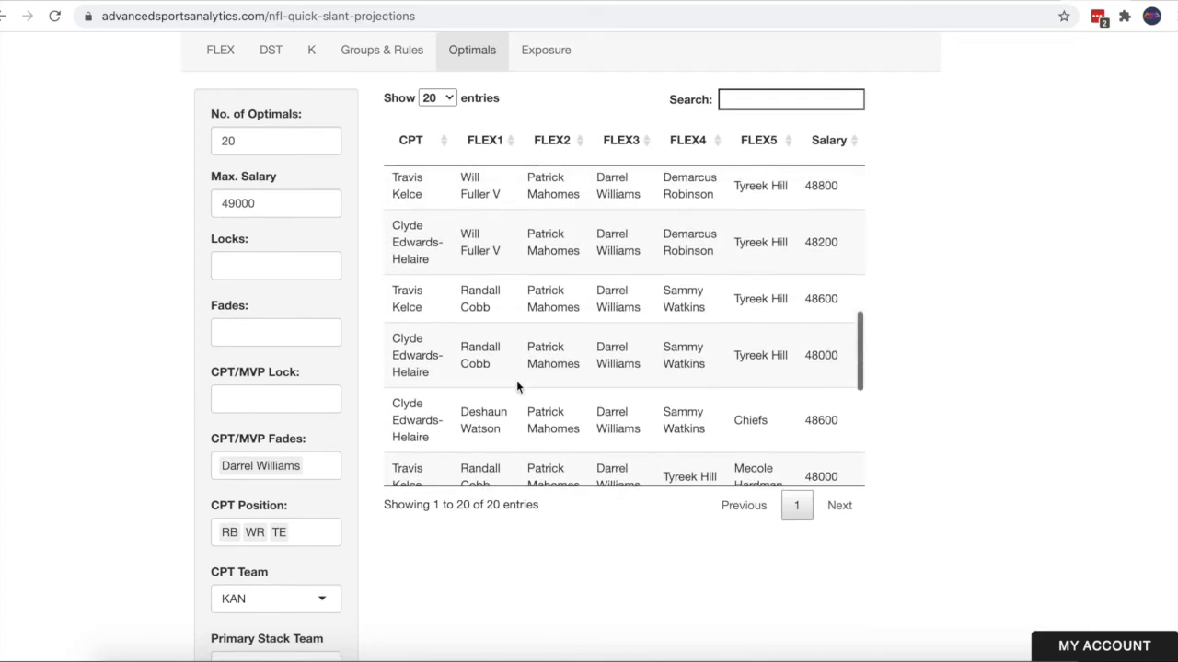
pyautogui.scroll(4, 516, 380)
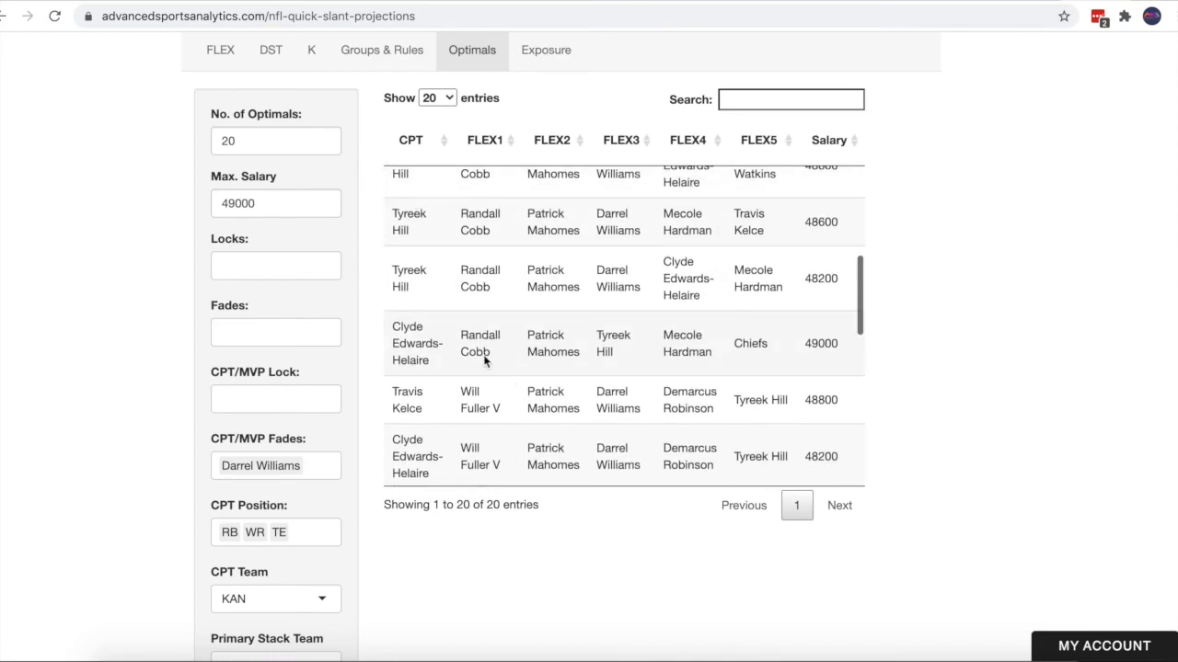
# Compare the captain and flex combinations and salaries across the lineups built with Darrel Williams faded at captain.
pyautogui.scroll(5, 432, 340)
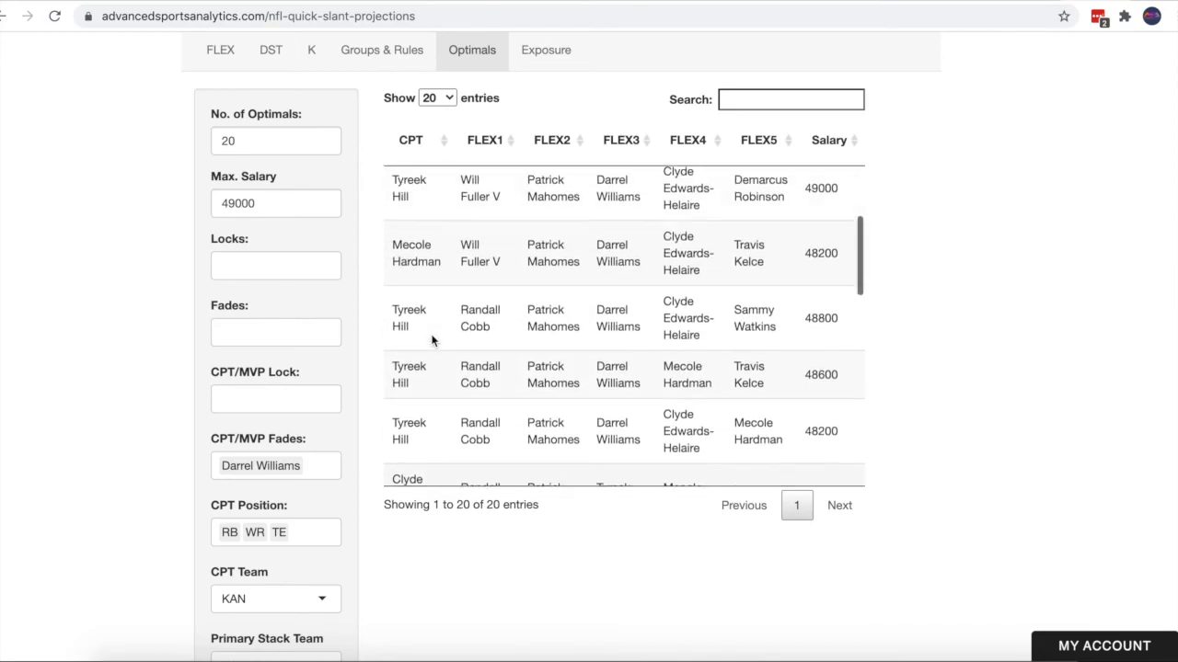
pyautogui.scroll(5, 431, 307)
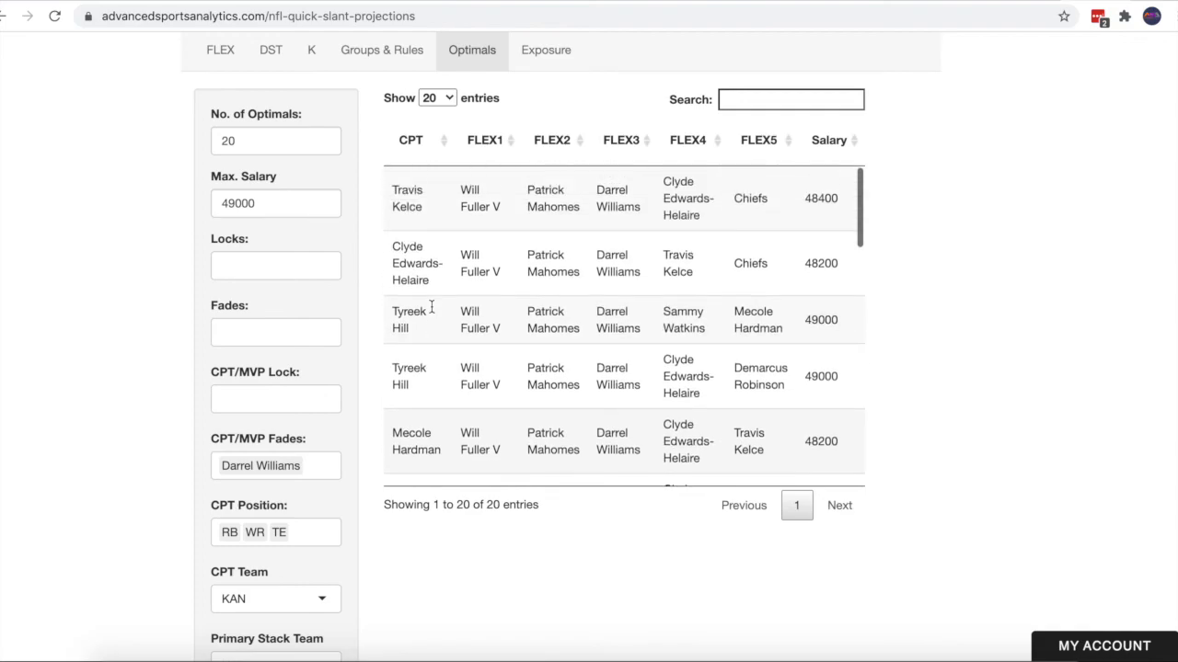
pyautogui.scroll(-1, 488, 411)
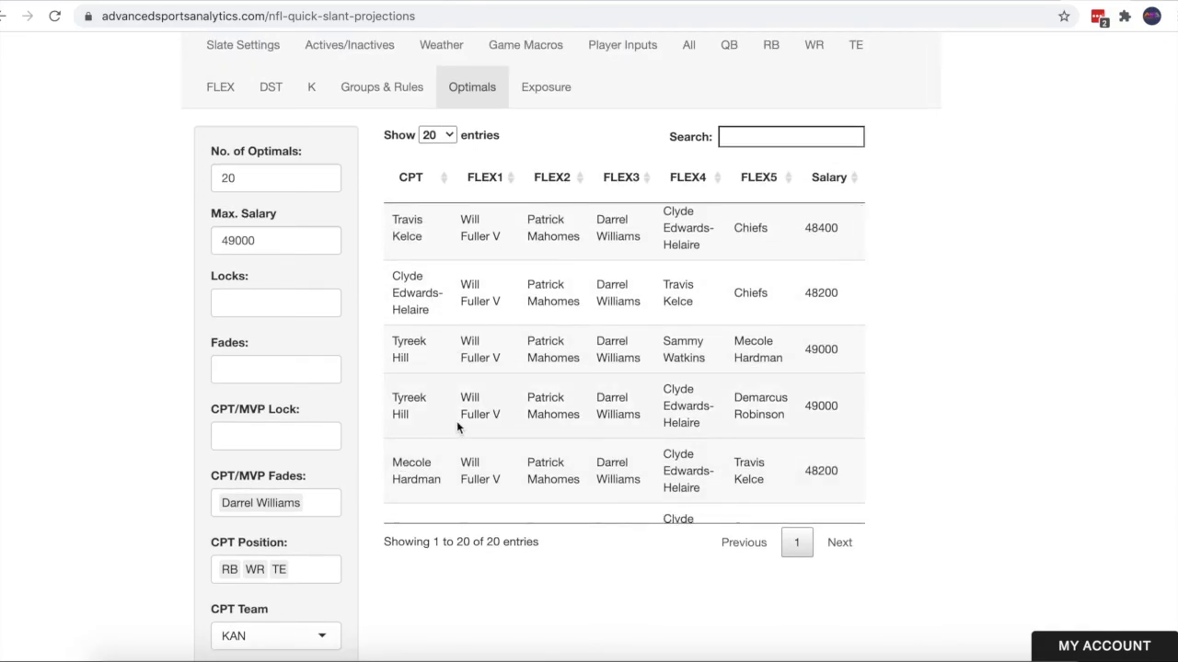
pyautogui.scroll(-1, 513, 401)
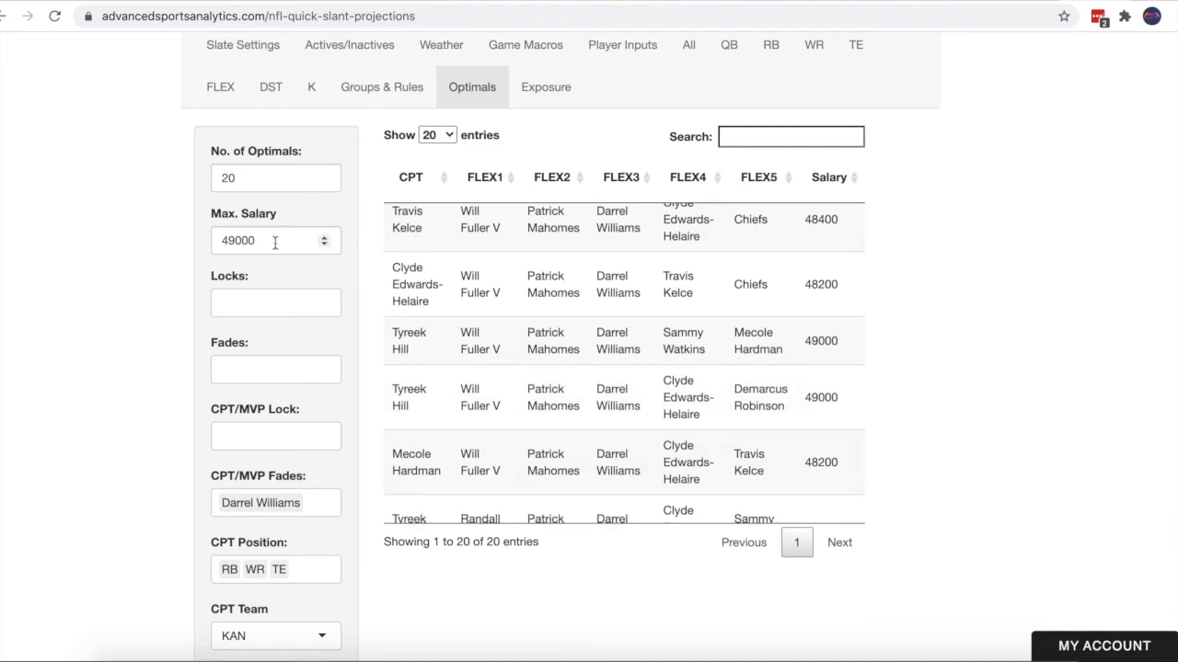
pyautogui.scroll(2, 588, 354)
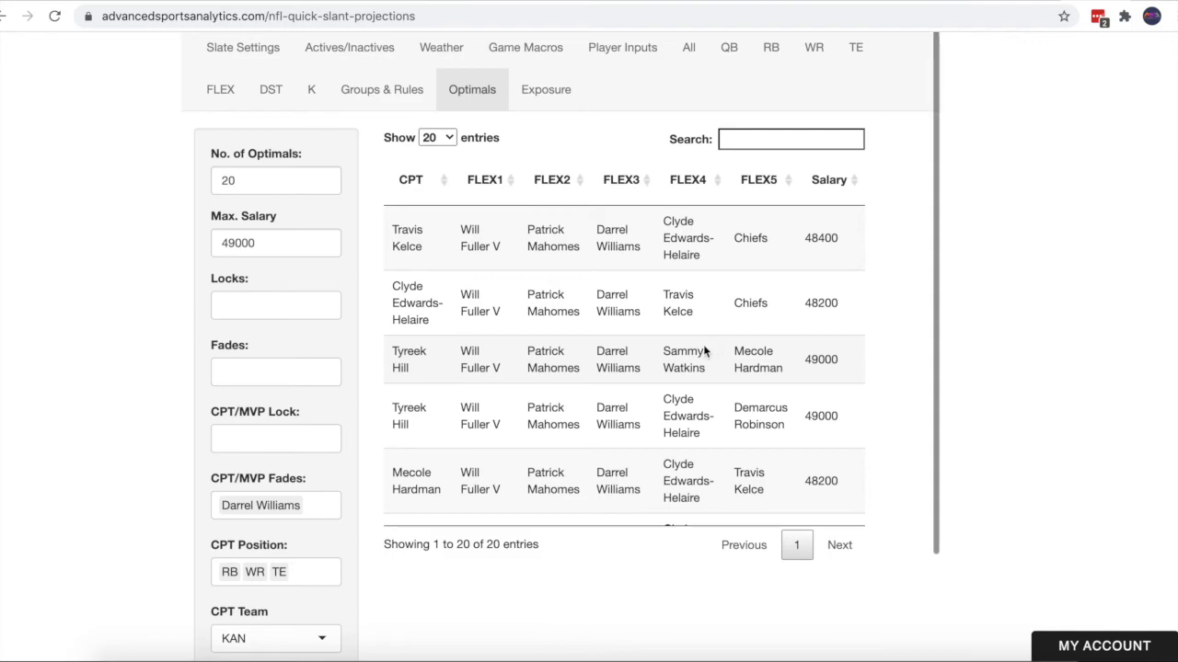
pyautogui.scroll(-5, 703, 346)
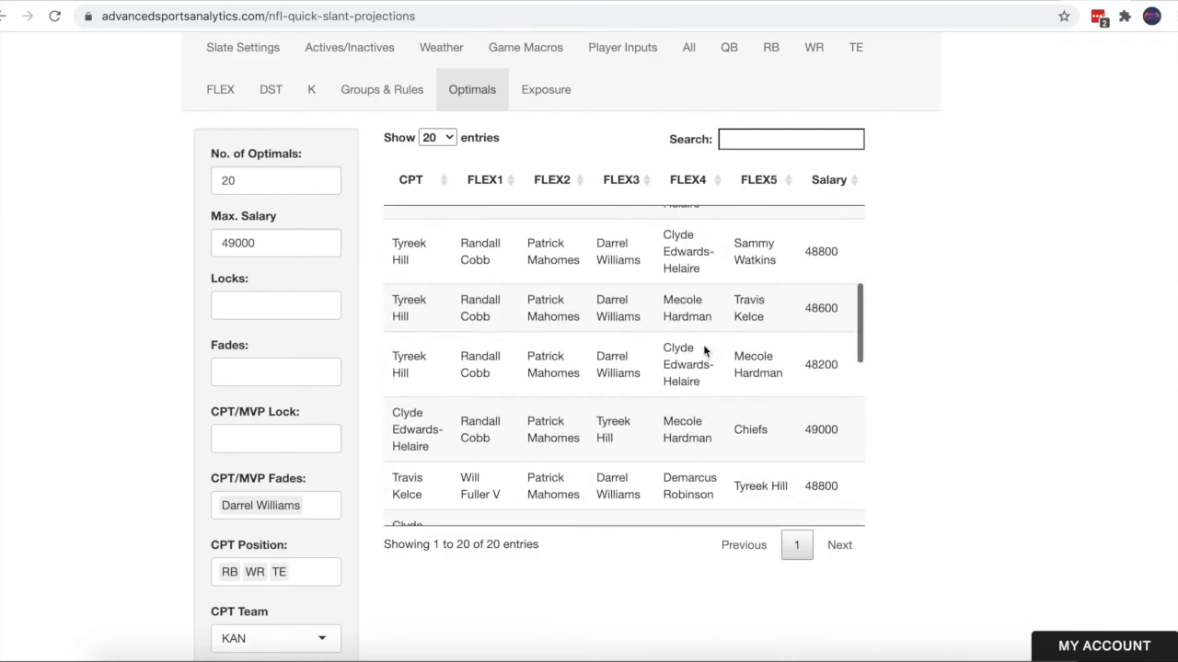
pyautogui.scroll(5, 704, 349)
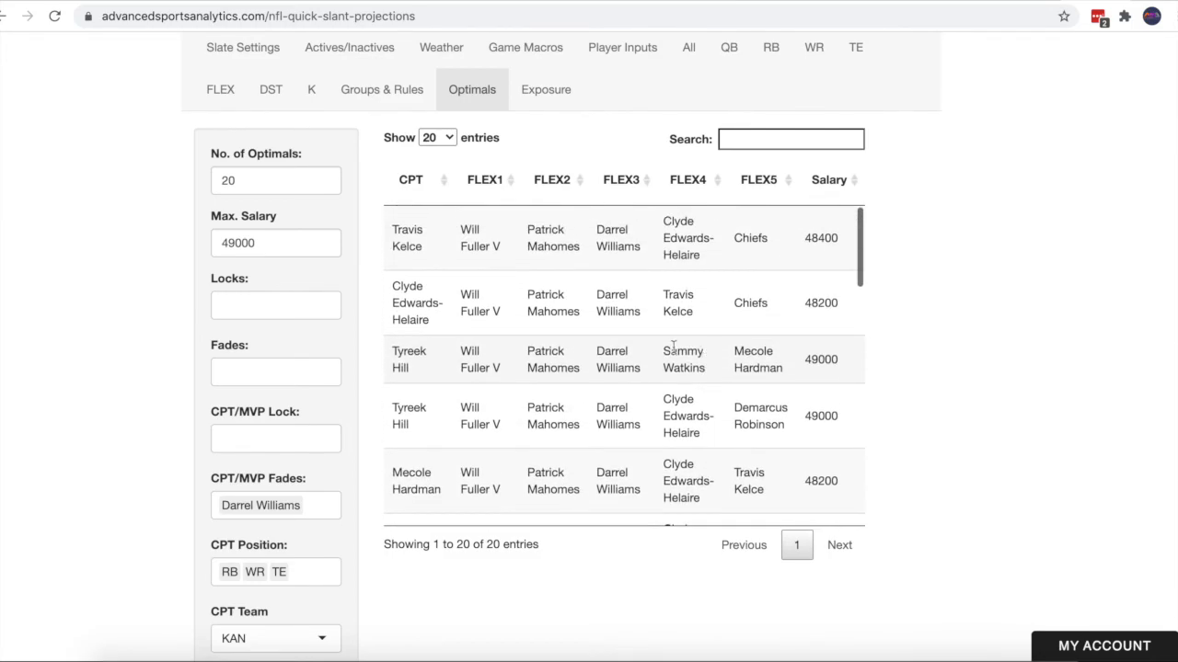
# Download the 20 optimal lineups as a CSV file.
pyautogui.scroll(-5, 166, 409)
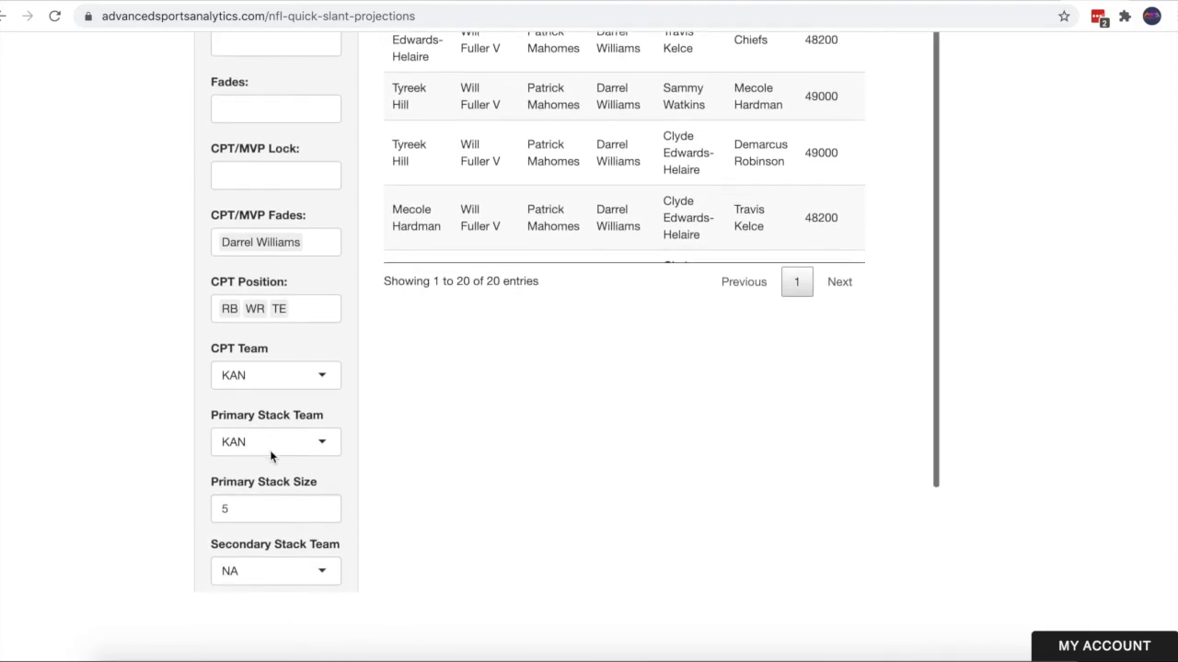
pyautogui.scroll(-1, 270, 454)
pyautogui.click(250, 545)
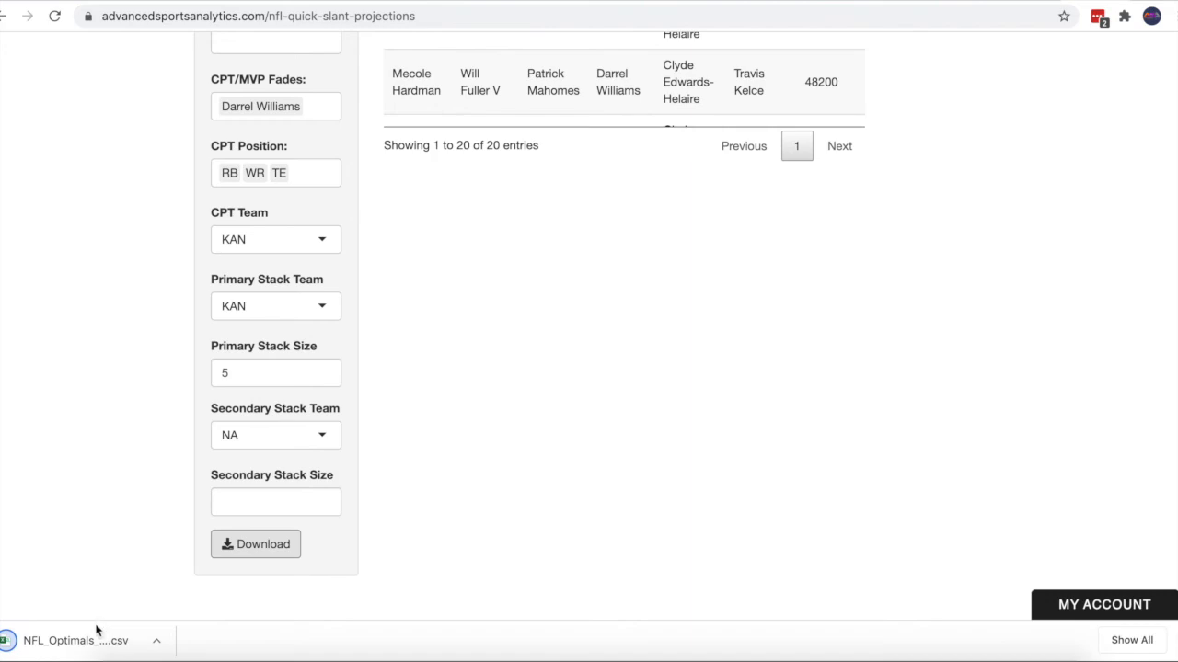
# Open the downloaded NFL_Optimals CSV in Excel and fit all column widths to their contents.
pyautogui.click(95, 641)
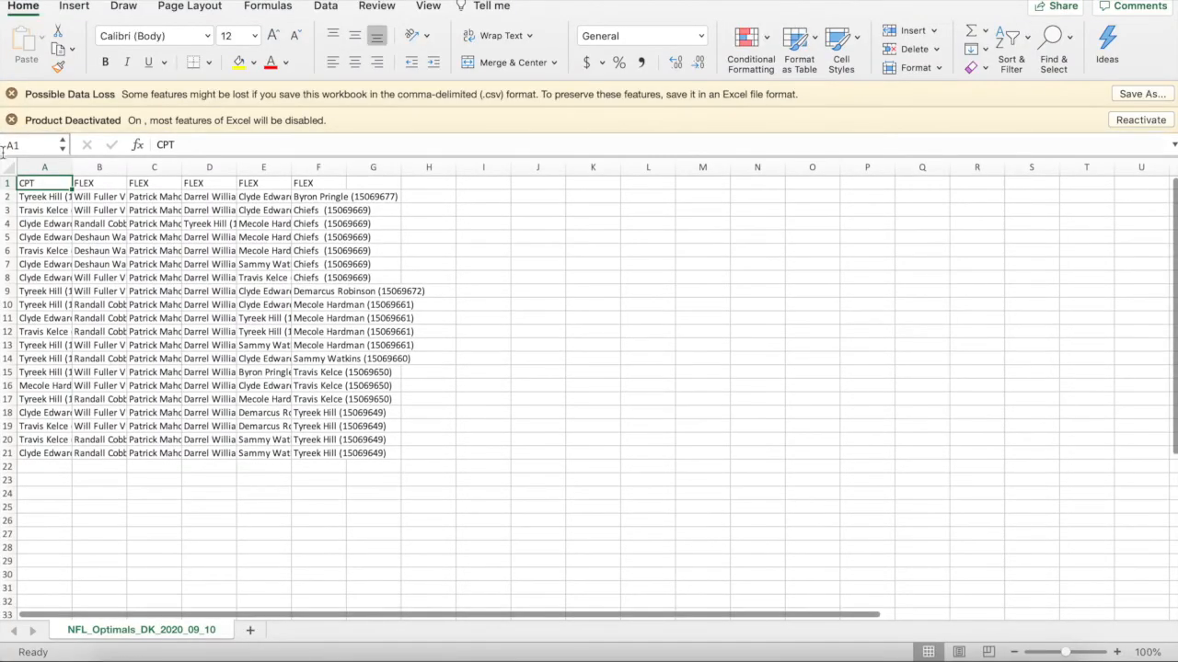
pyautogui.click(8, 164)
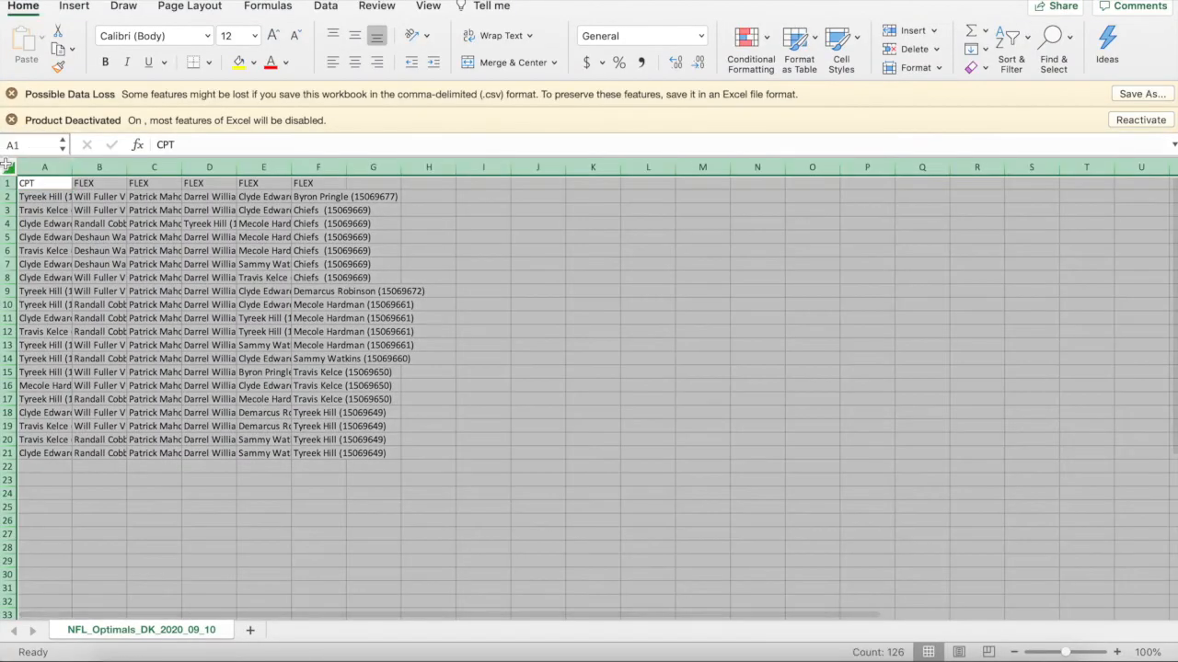
pyautogui.doubleClick(72, 166)
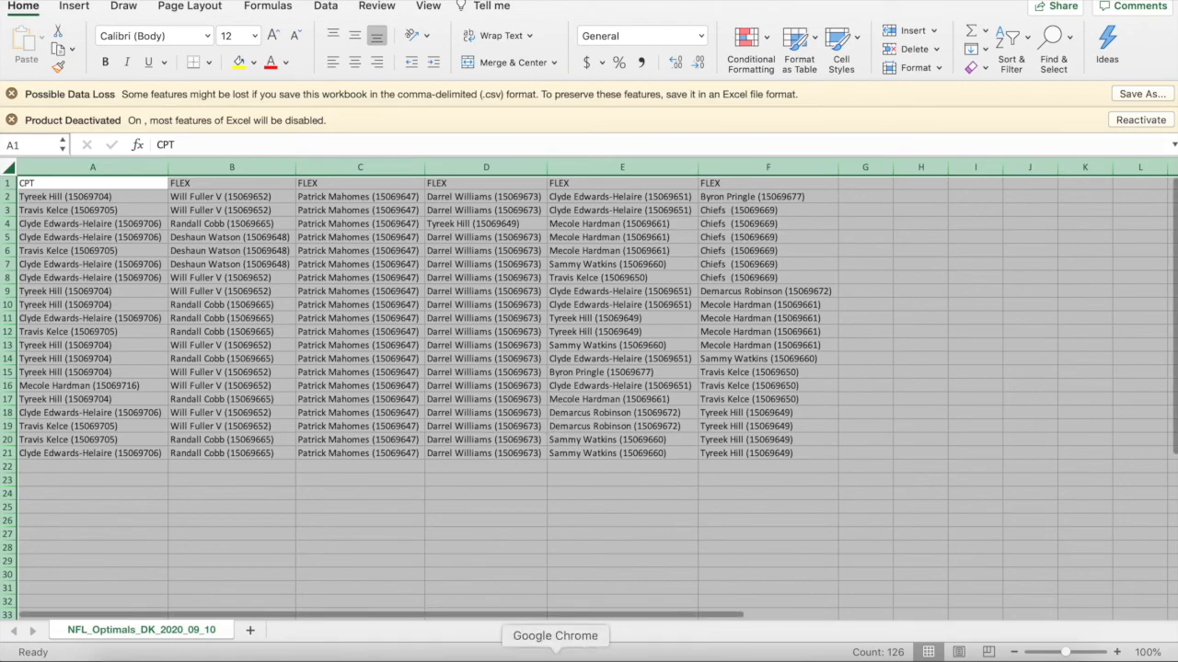
# Switch back to the NFL Optimizer in Google Chrome and return to the beginning of the optimals page.
pyautogui.click(554, 650)
pyautogui.scroll(5, 499, 449)
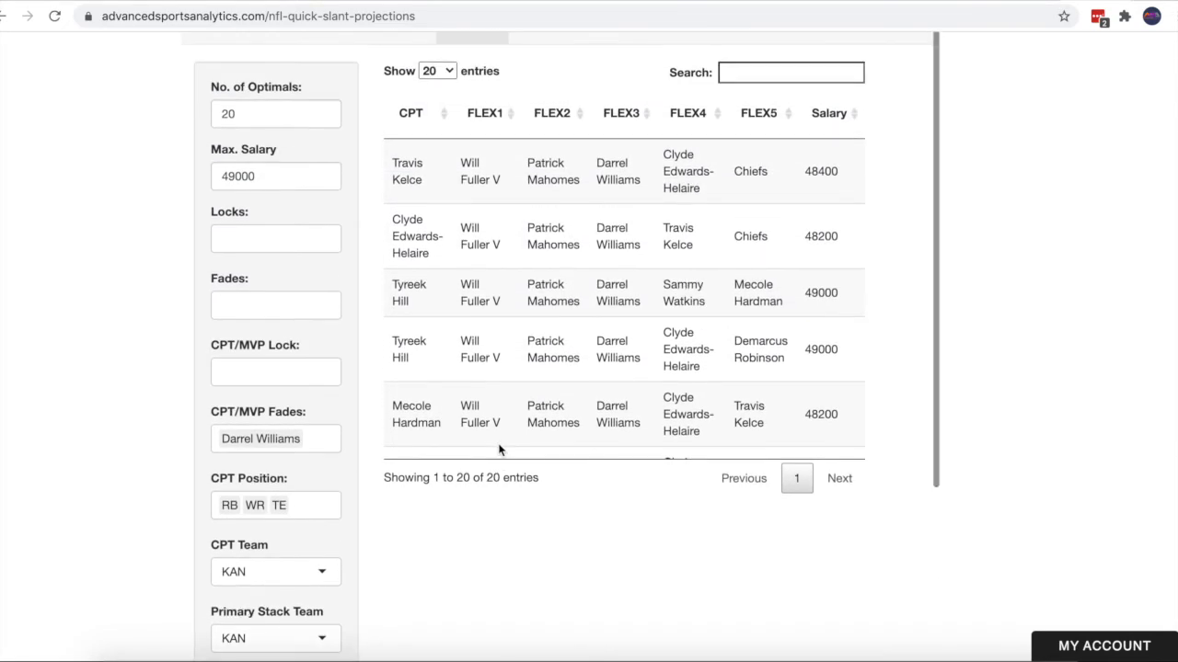
pyautogui.scroll(3, 499, 449)
pyautogui.scroll(2, 280, 354)
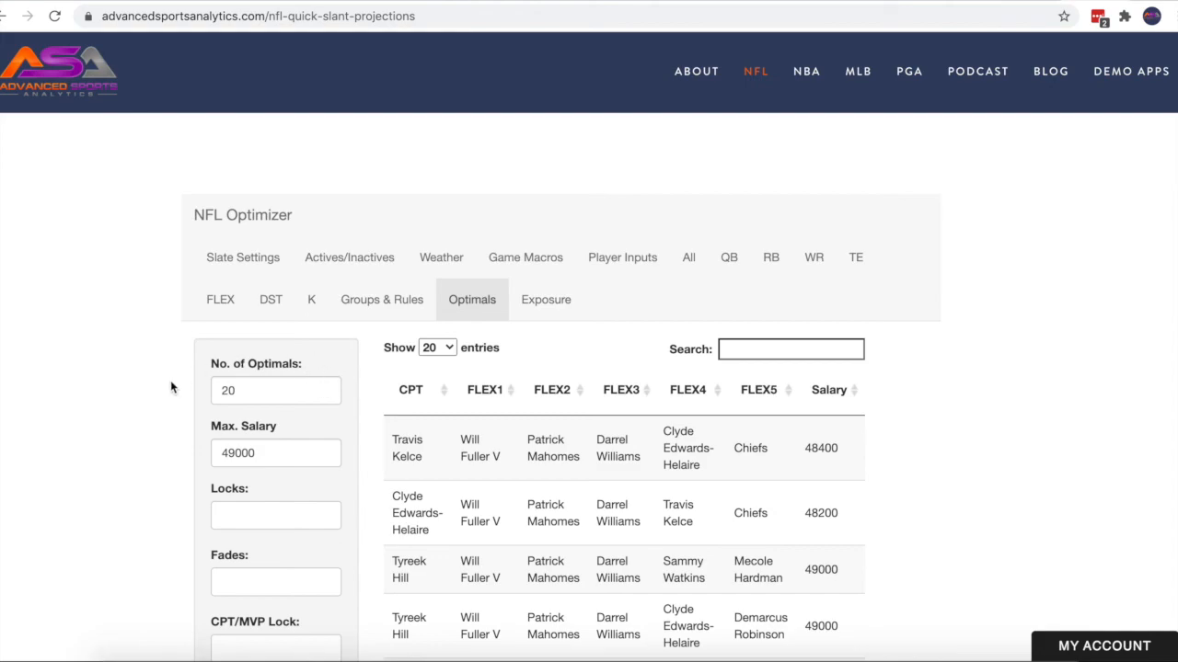
pyautogui.scroll(-1, 170, 387)
pyautogui.scroll(1, 171, 388)
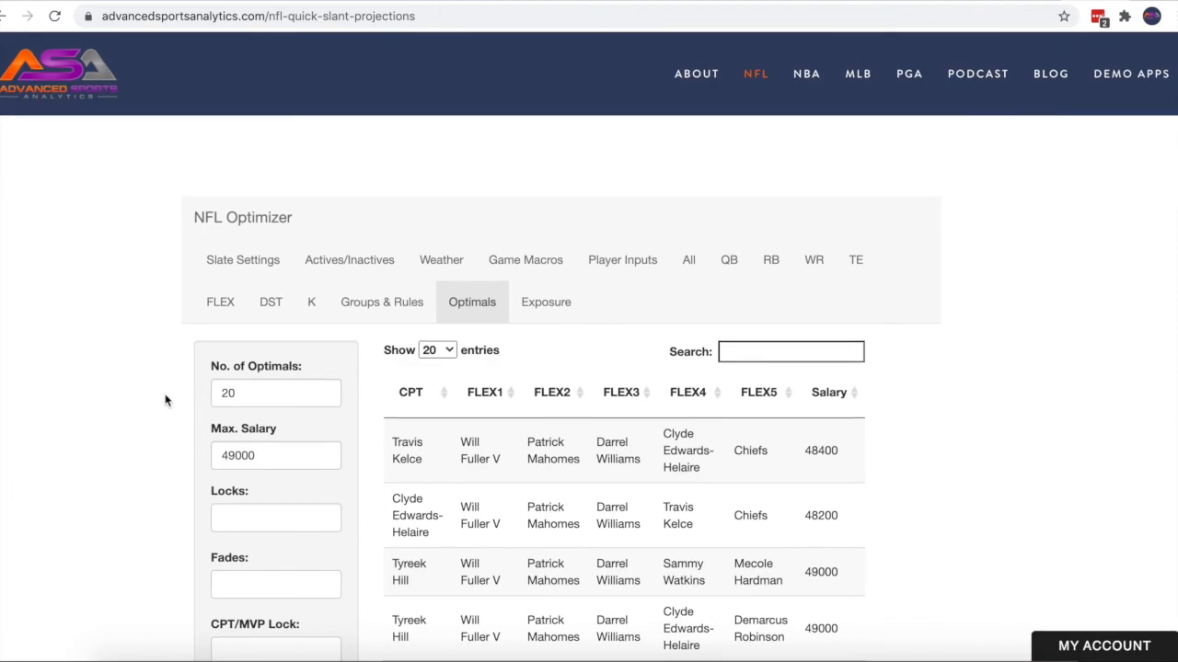
pyautogui.scroll(-1, 166, 401)
pyautogui.scroll(1, 166, 401)
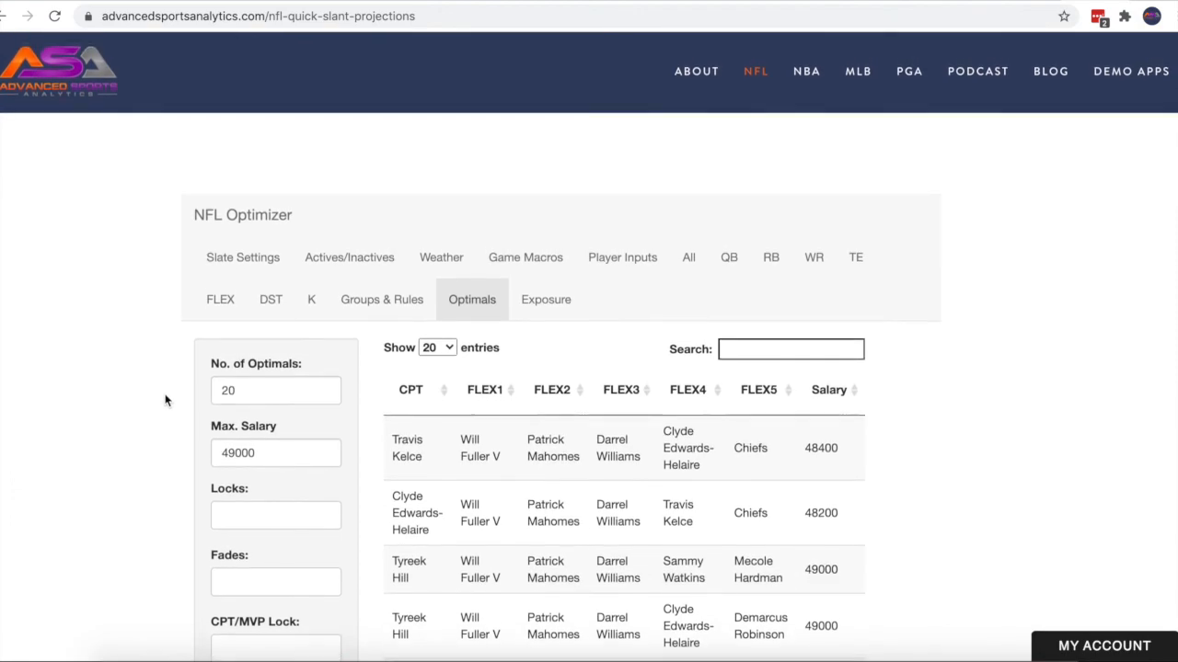